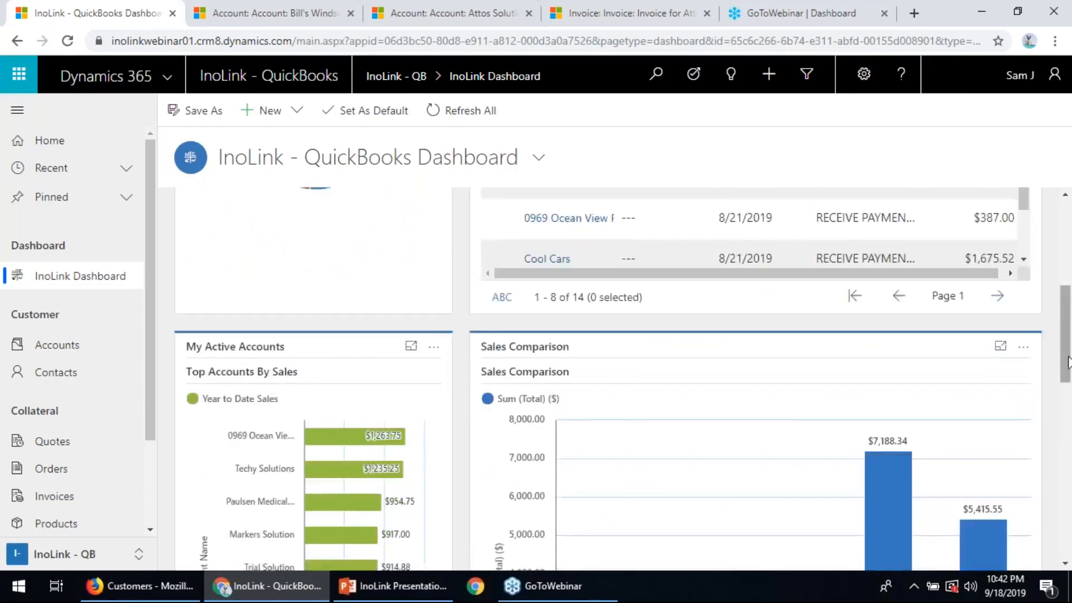
- Review the InoLink - QuickBooks Dashboard's sales charts, open account balances and recent payments
left_click_drag(1070, 381, 1066, 523)
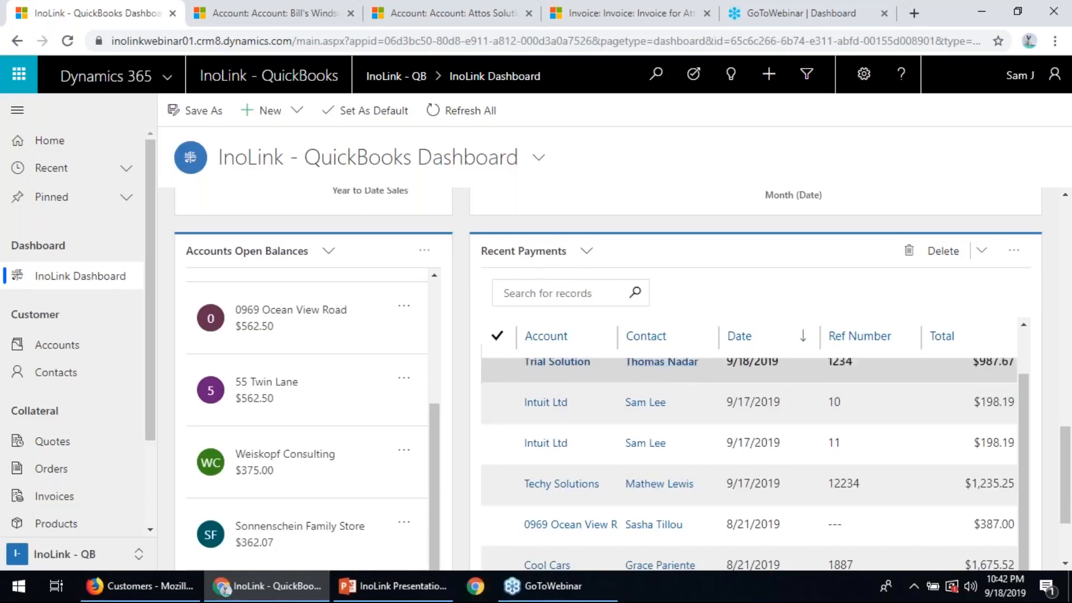
left_click_drag(1063, 445, 1068, 221)
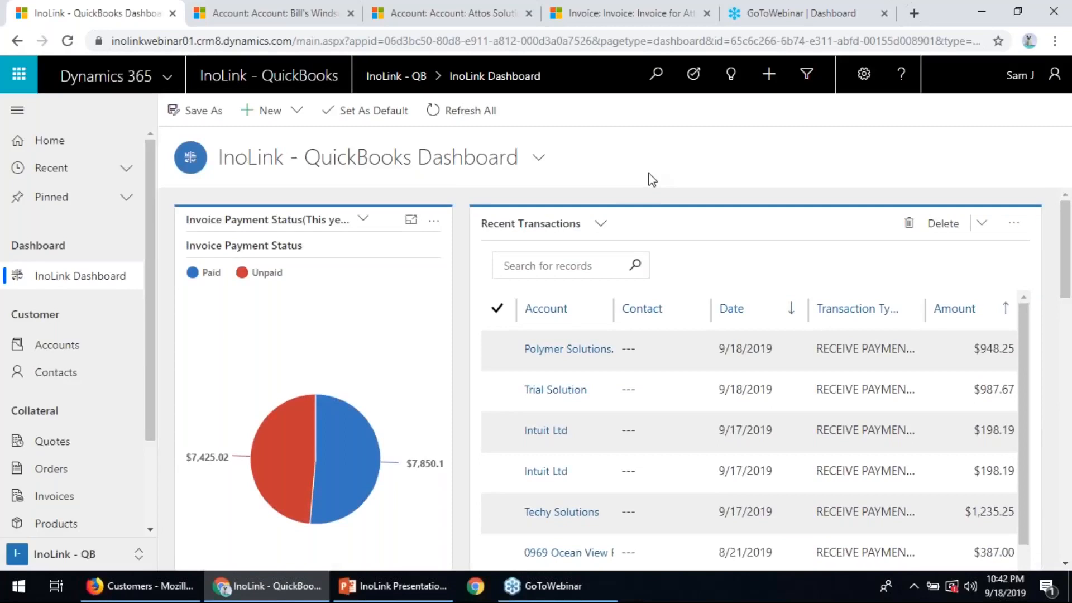
- Open the Bill's Windsurf Shop account and compare its summary with the same customer's details in QuickBooks
left_click(278, 12)
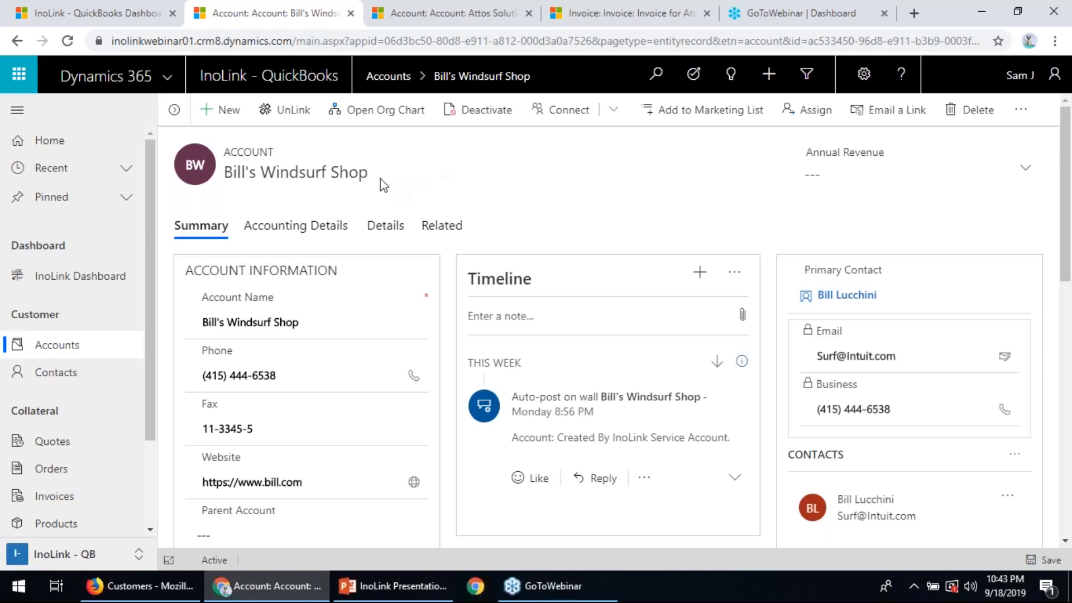
left_click_drag(382, 183, 329, 185)
left_click(323, 196)
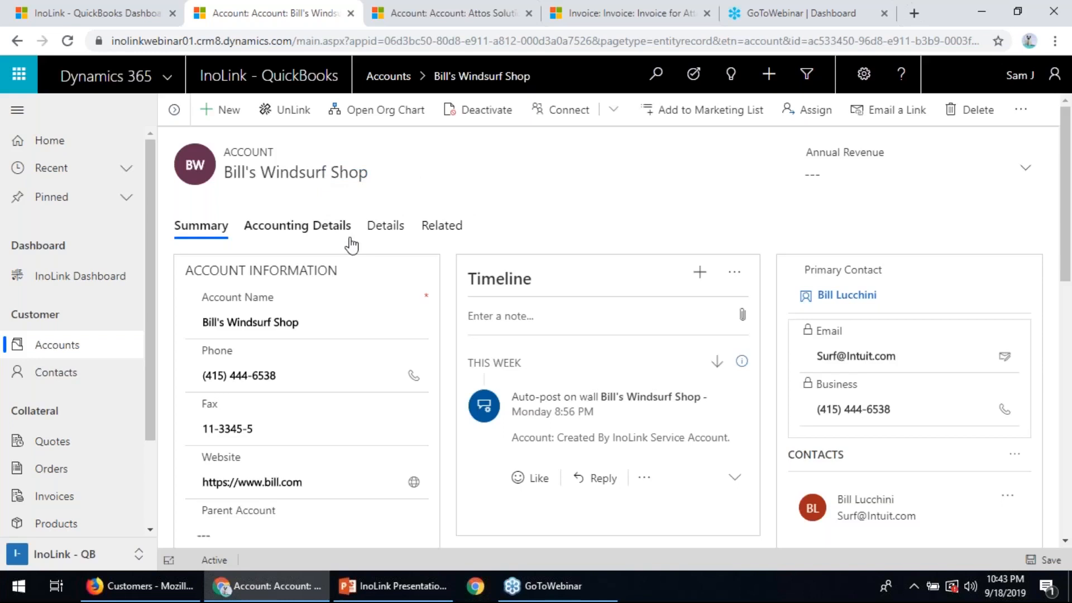
left_click(153, 599)
scroll(356, 306, "down", 3)
scroll(356, 306, "up", 3)
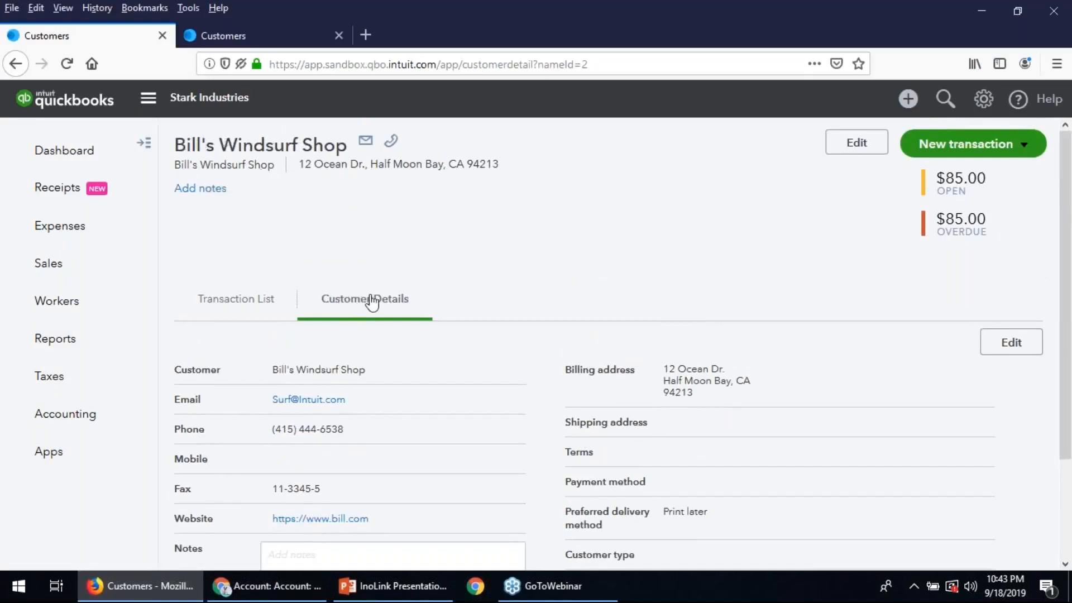
scroll(390, 354, "down", 2)
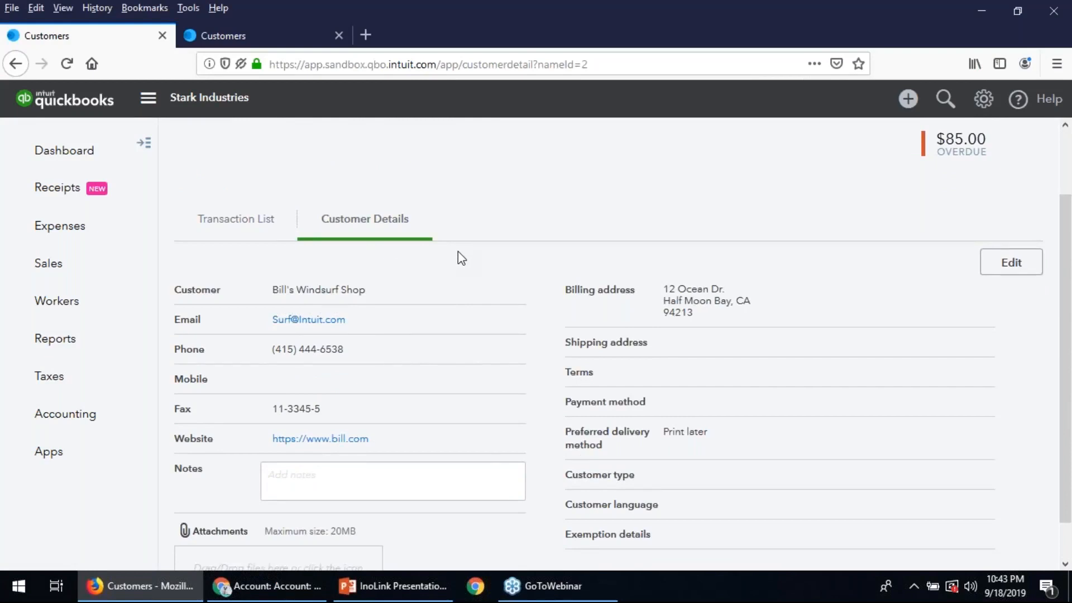
- Return to Dynamics 365 and review the Bill's Windsurf Shop accounting details through to the transaction history
left_click(296, 595)
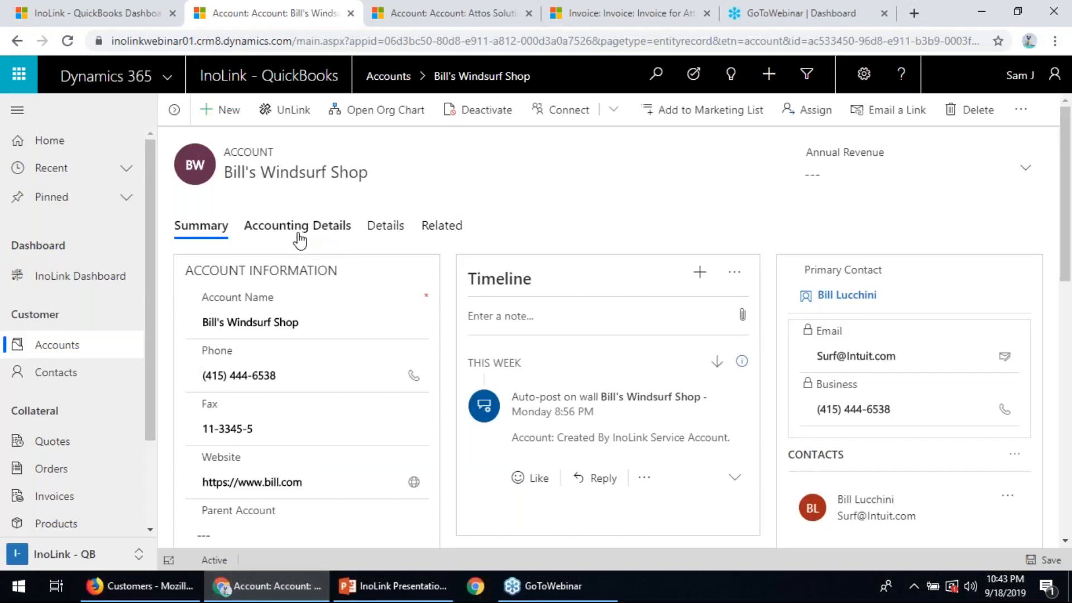
left_click(297, 226)
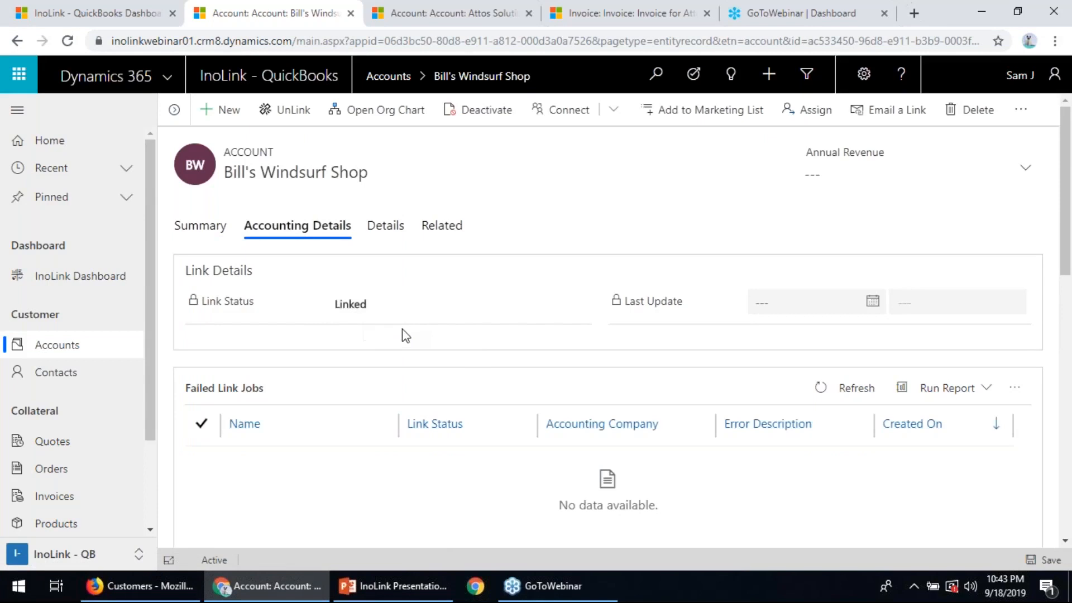
scroll(446, 403, "down", 8)
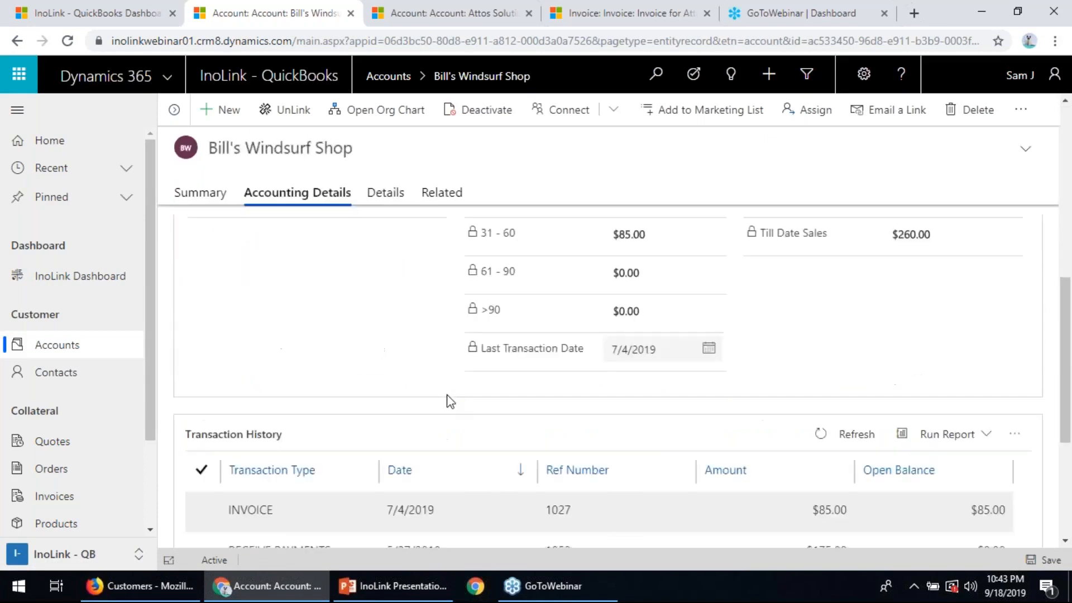
scroll(450, 399, "up", 2)
scroll(450, 400, "down", 5)
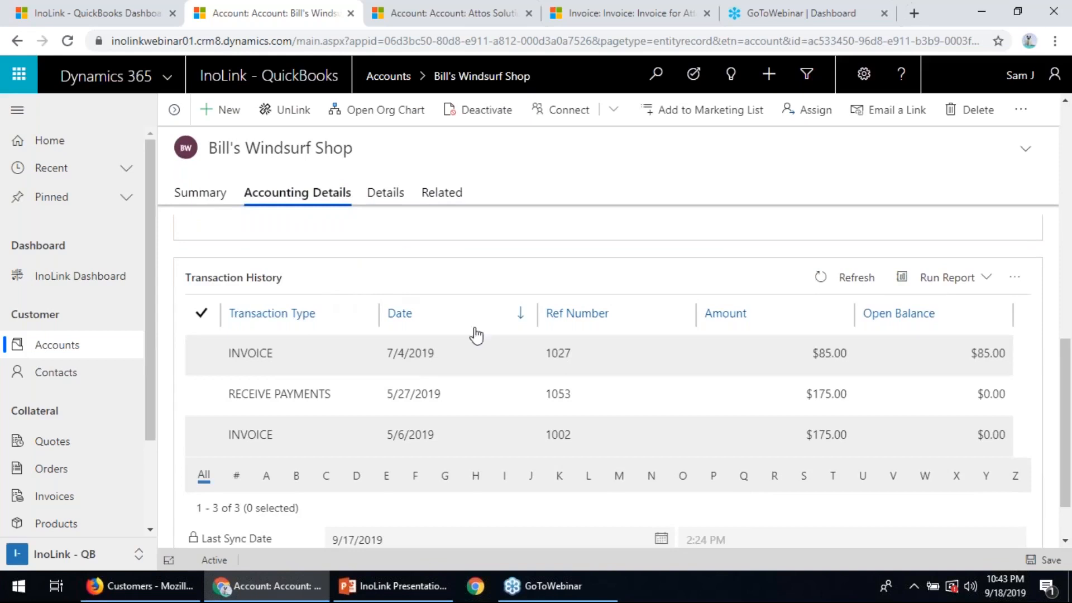
- Open the 7/4/2019 invoice from the transaction history and compare it with the customer's transaction list in QuickBooks
left_click(521, 358)
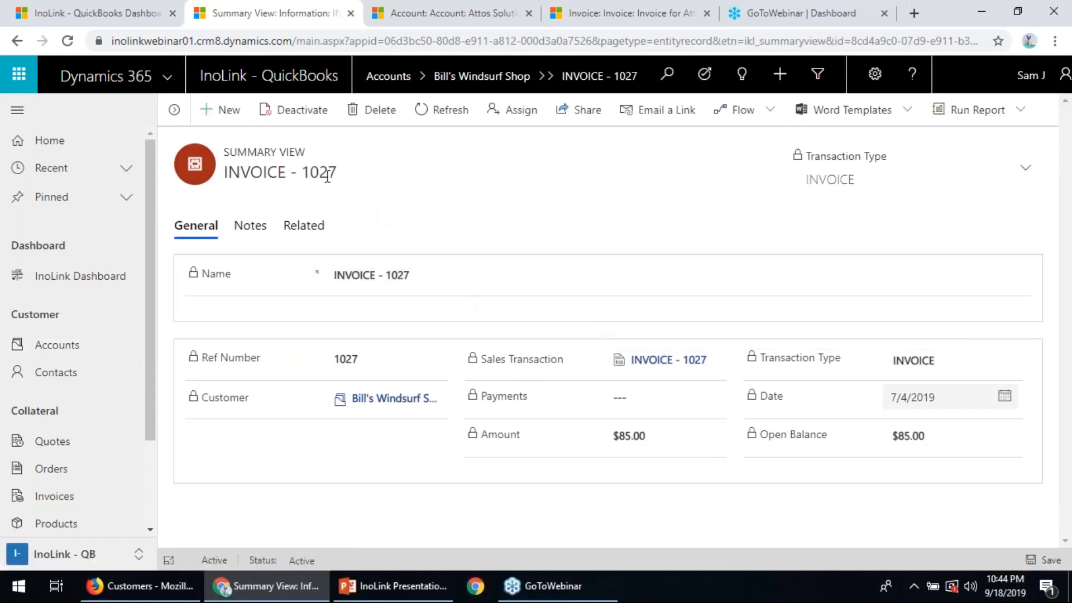
left_click_drag(337, 172, 296, 174)
left_click(313, 183)
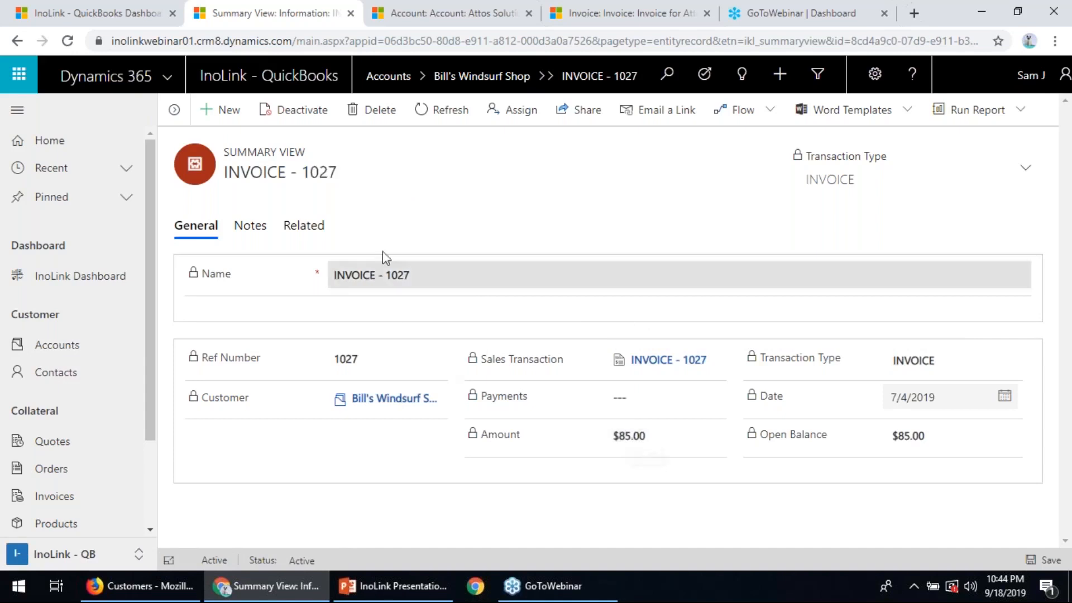
left_click(136, 592)
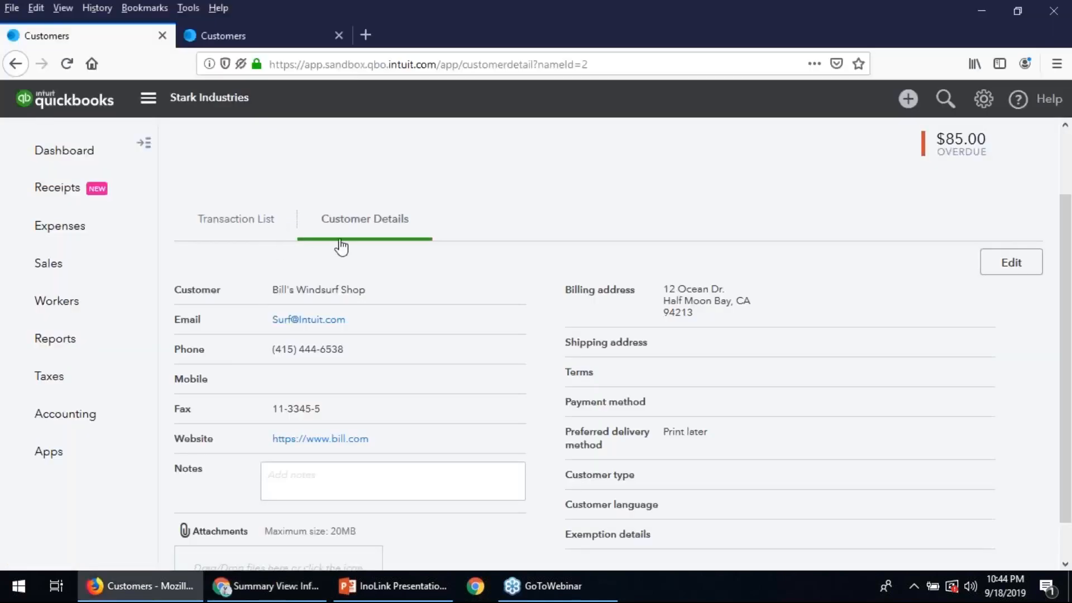
left_click(253, 229)
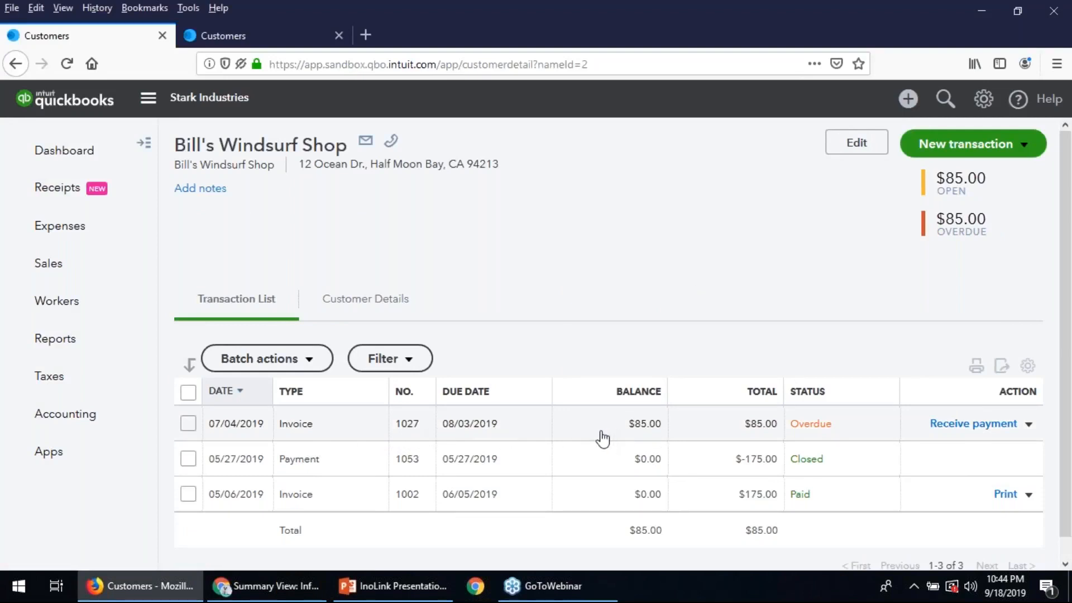
- Switch back to Dynamics 365 and review the summary of the Attos Solution account
left_click(300, 586)
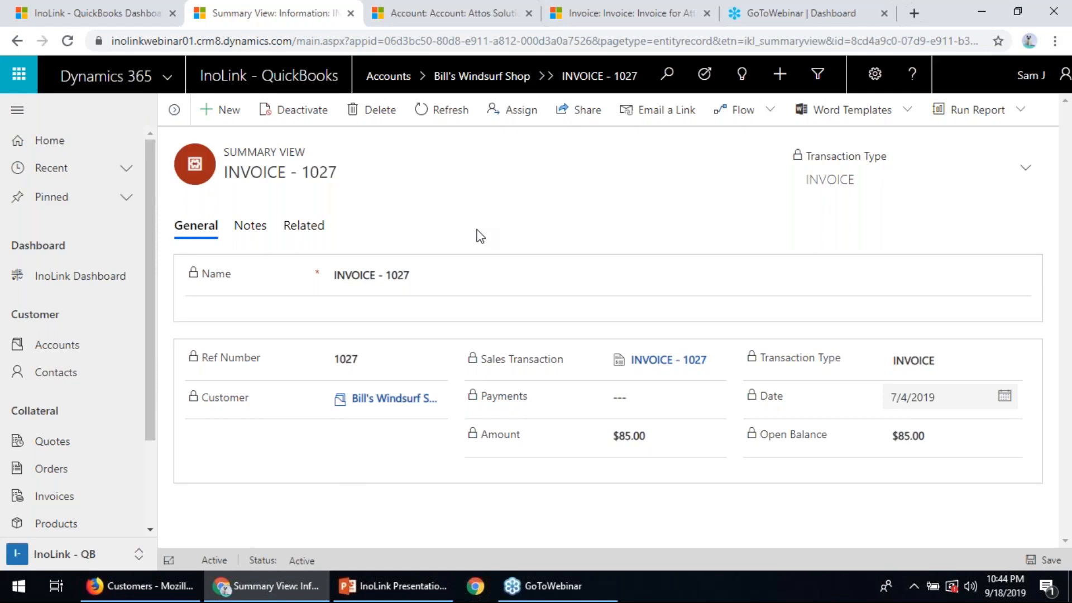
left_click(441, 12)
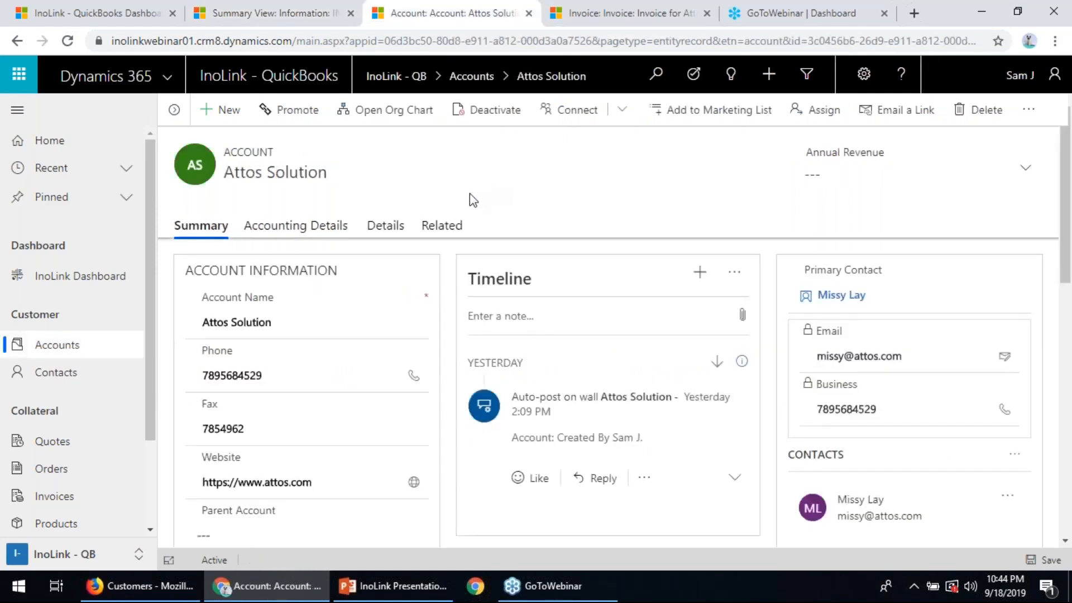
scroll(383, 308, "down", 1)
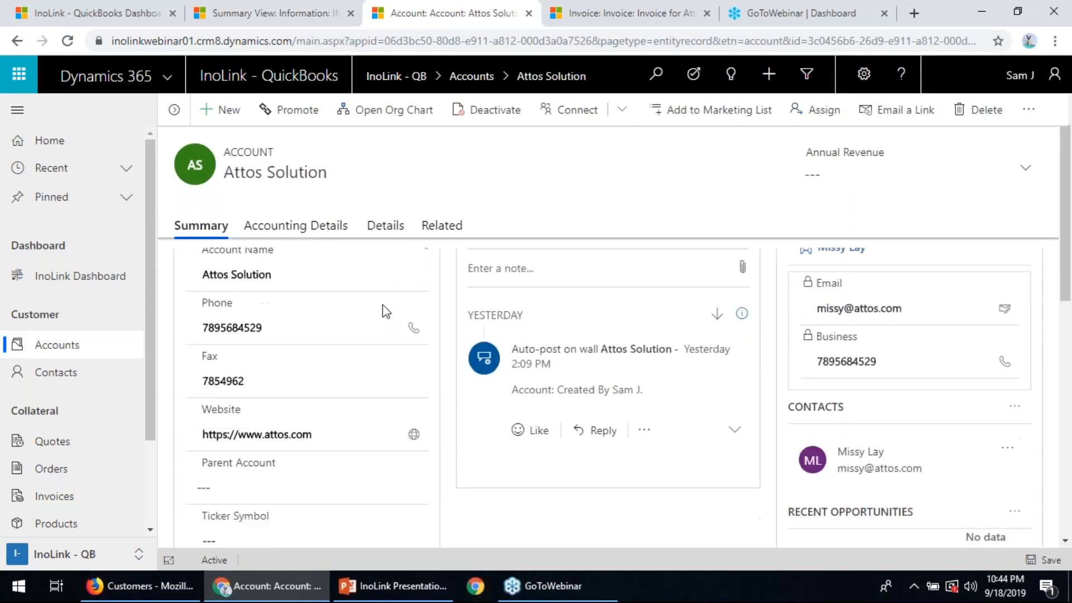
scroll(383, 308, "up", 1)
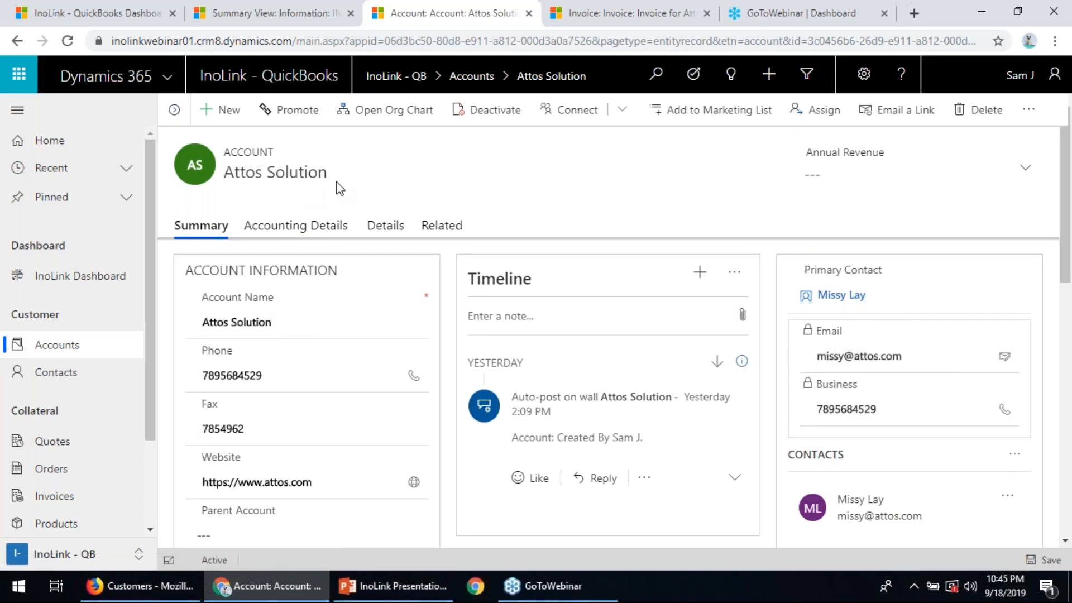
left_click_drag(329, 176, 259, 180)
left_click(259, 183)
- Search the QuickBooks customer list for "attos", and clear the search
left_click(158, 595)
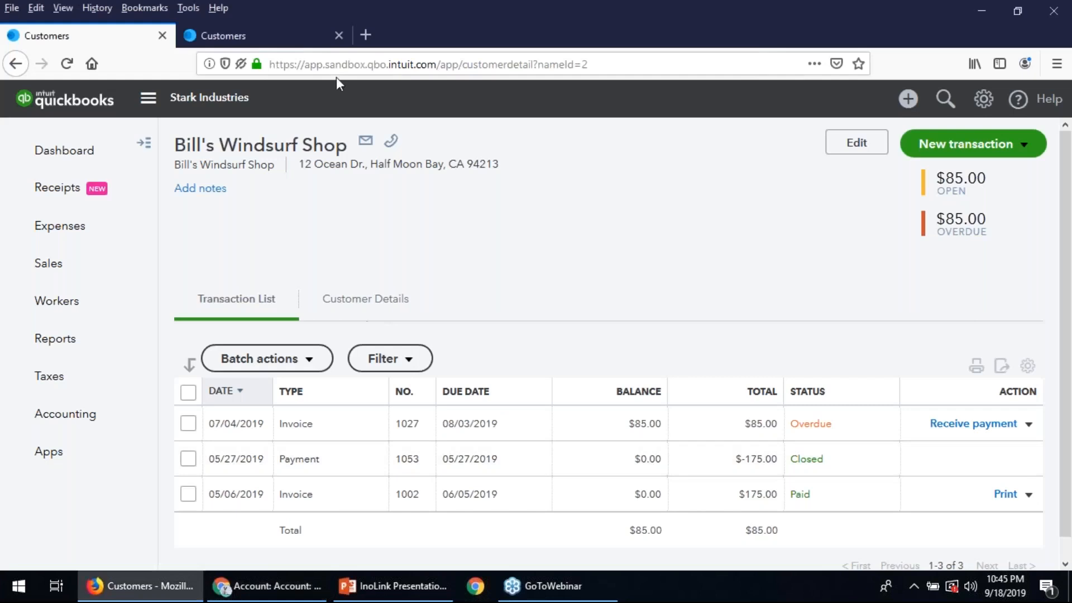
left_click(299, 37)
left_click(373, 394)
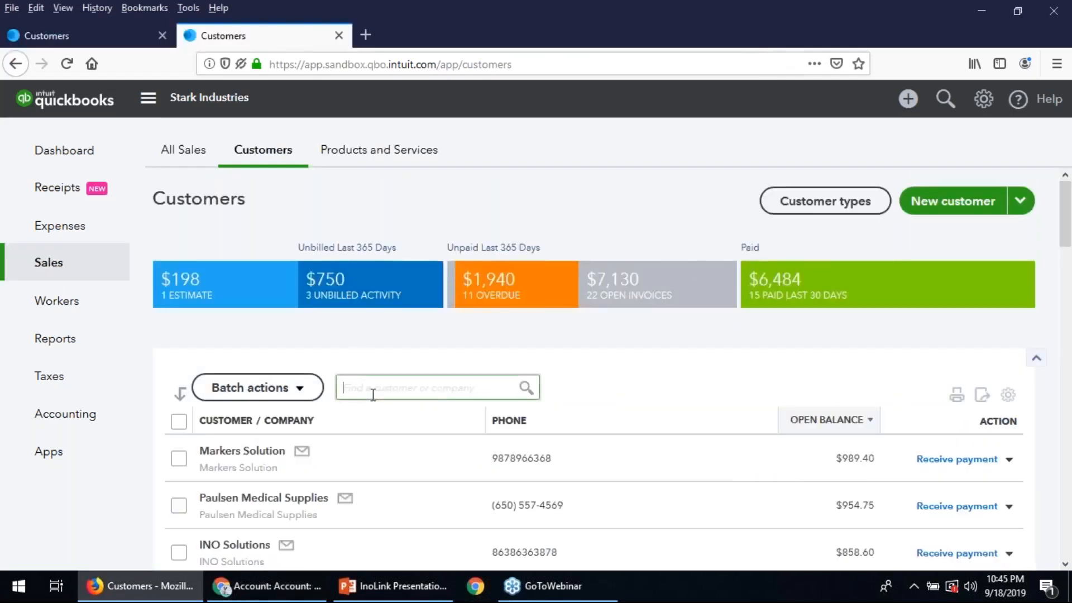
type("attos")
left_click(527, 389)
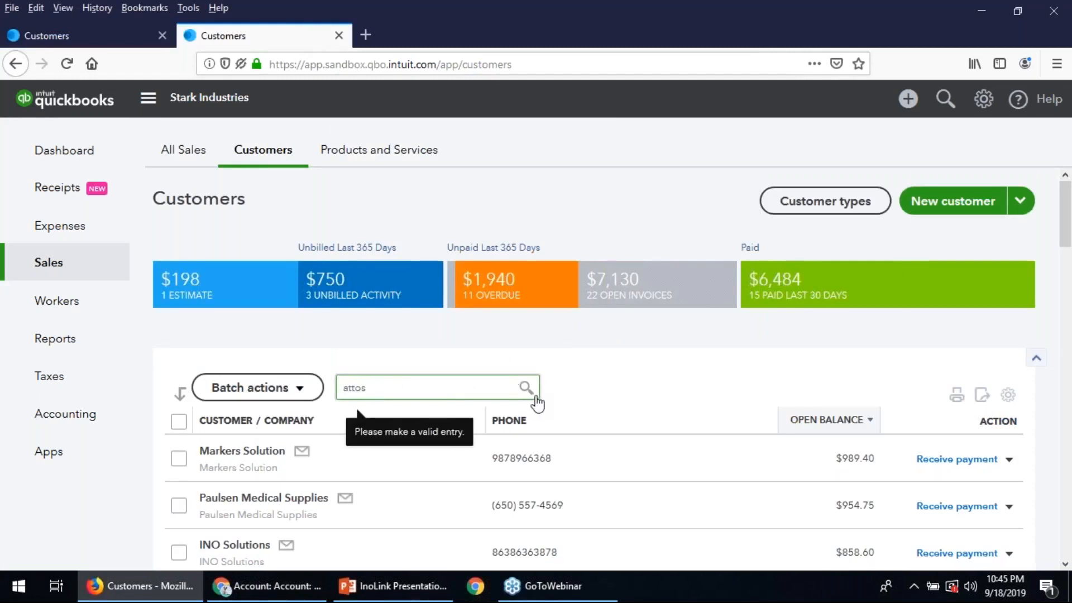
left_click(463, 387)
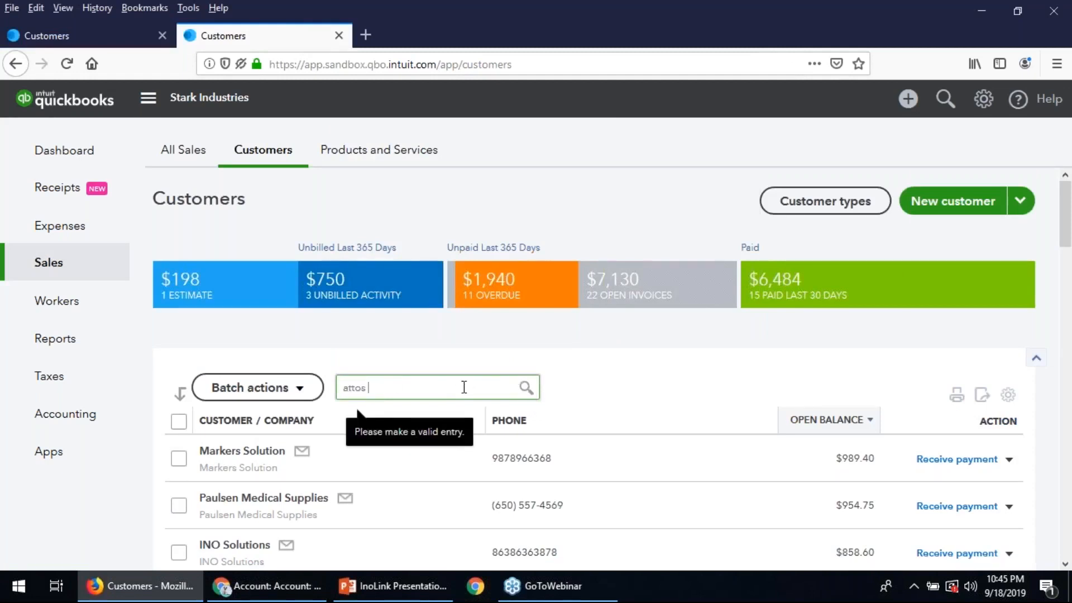
key("BackSpace")
left_click(588, 402)
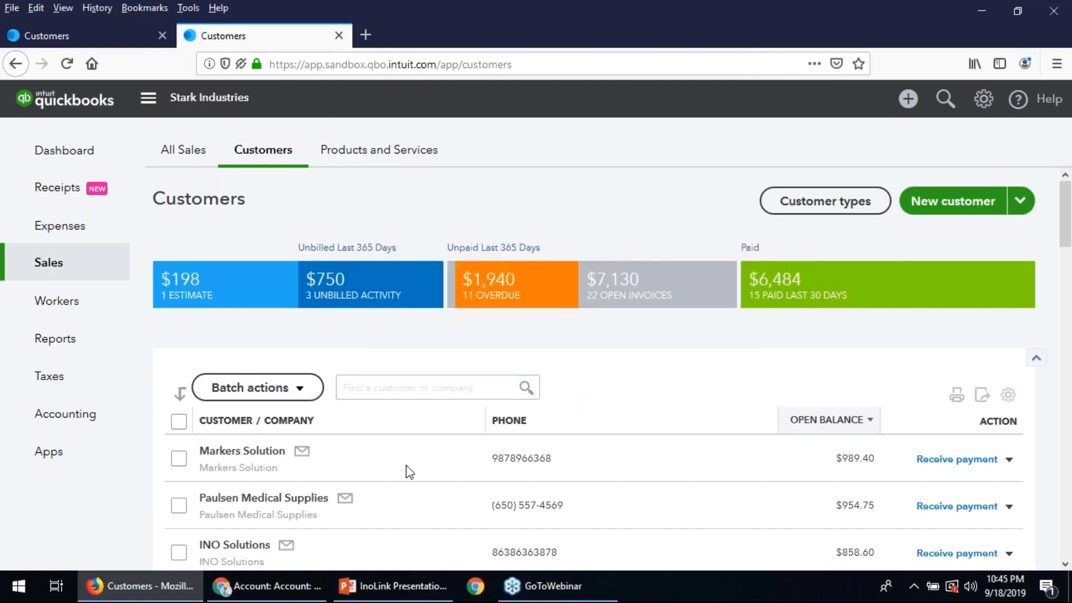
- Return to Dynamics 365 and promote the Attos Solution account to QuickBooks
left_click(271, 585)
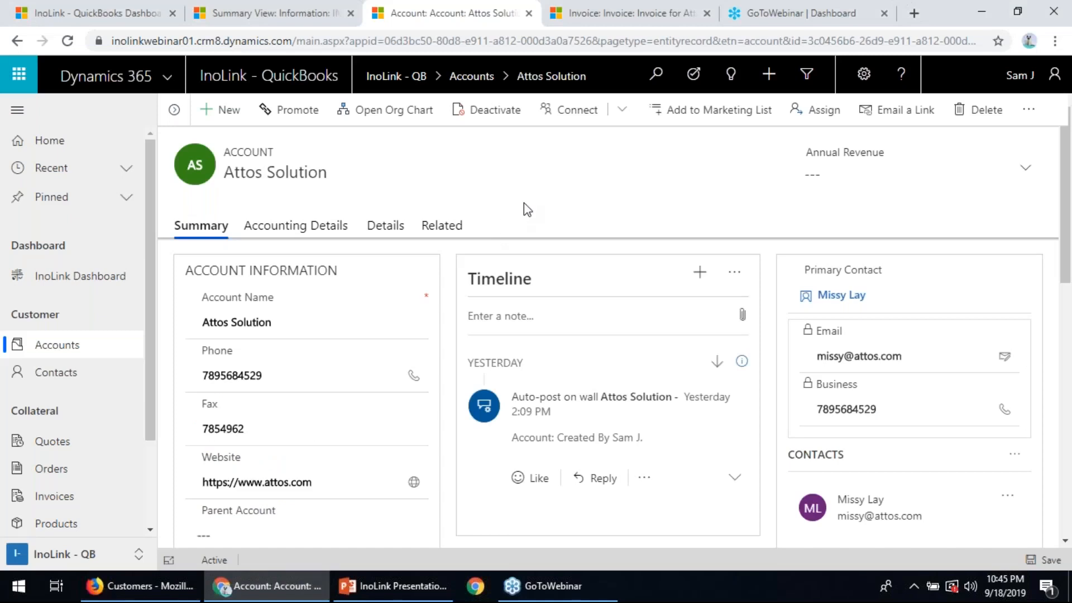
left_click(289, 112)
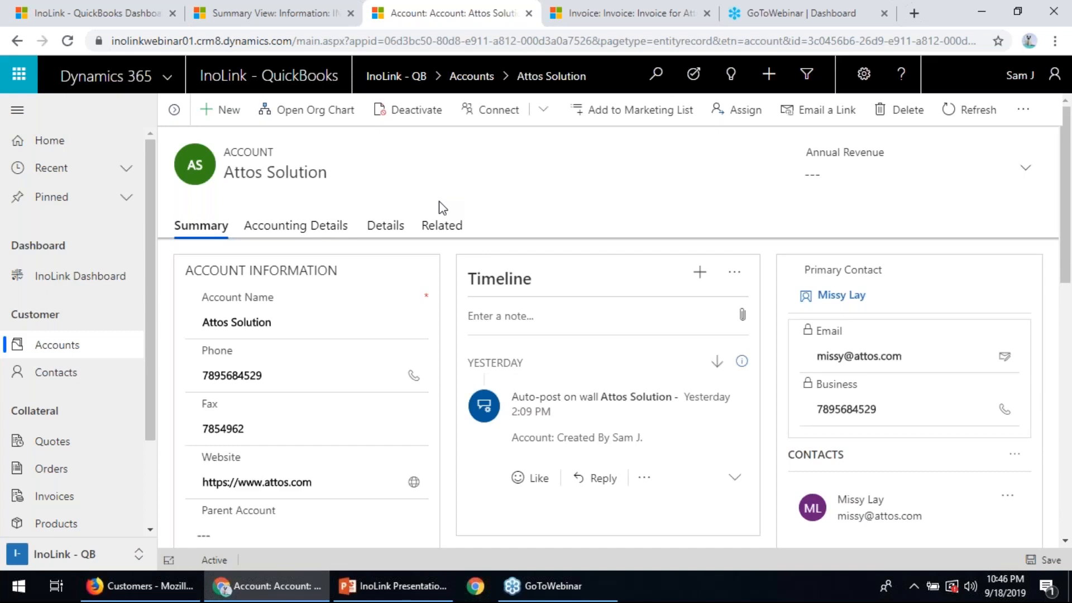
- Show the account's related link jobs, widen the Link Status column and refresh the list
left_click(442, 234)
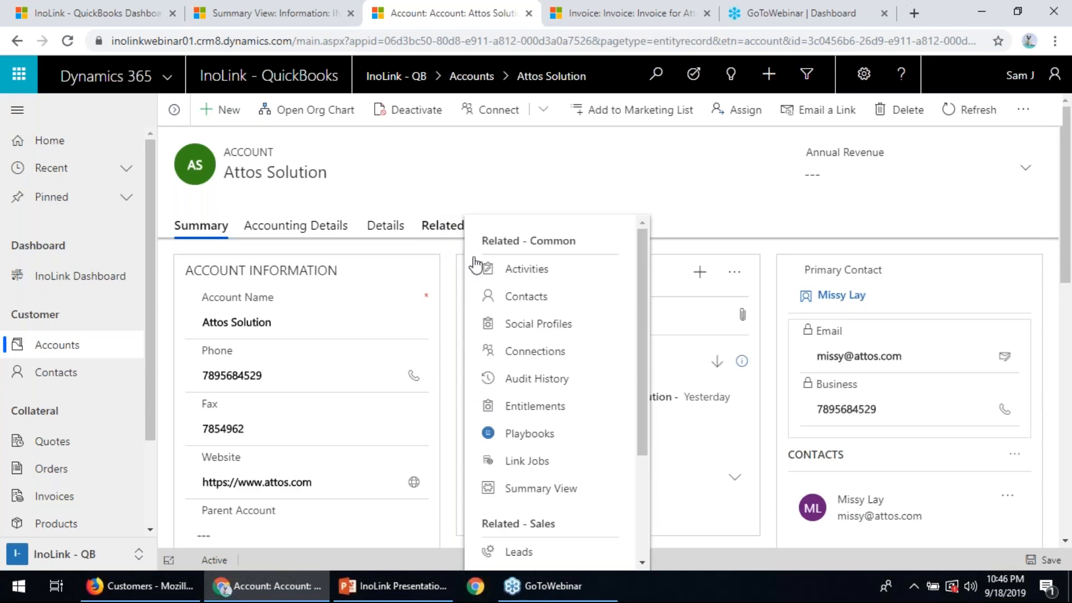
left_click(527, 462)
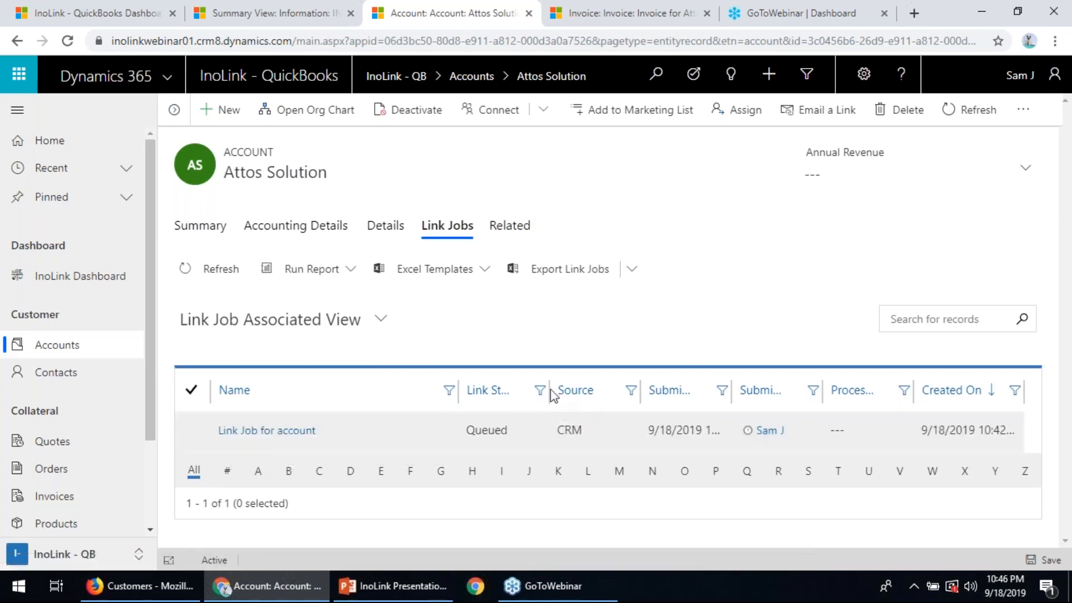
left_click_drag(548, 390, 583, 389)
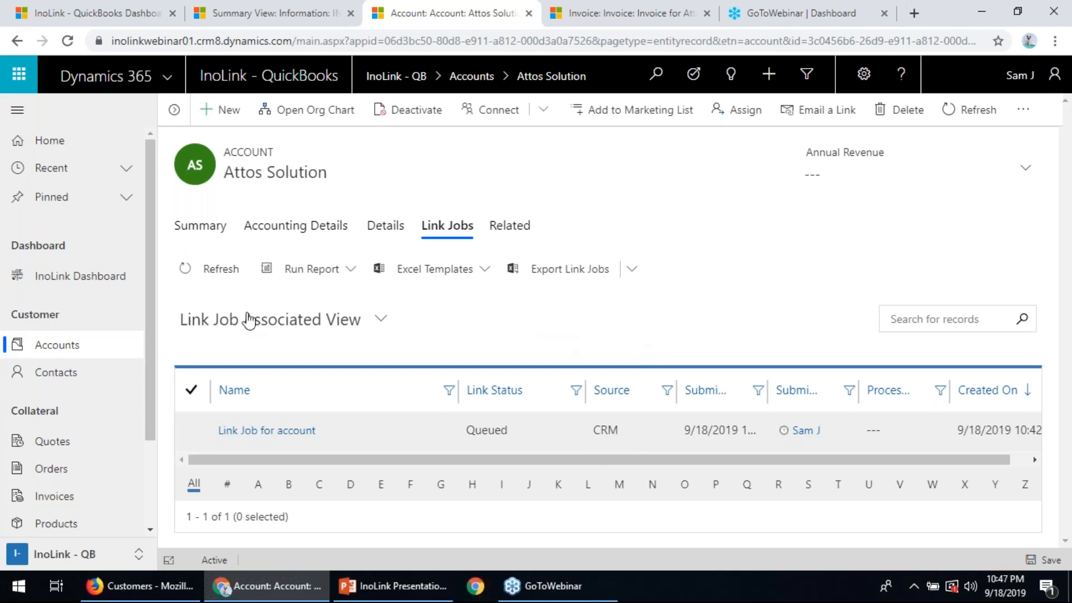
left_click(211, 274)
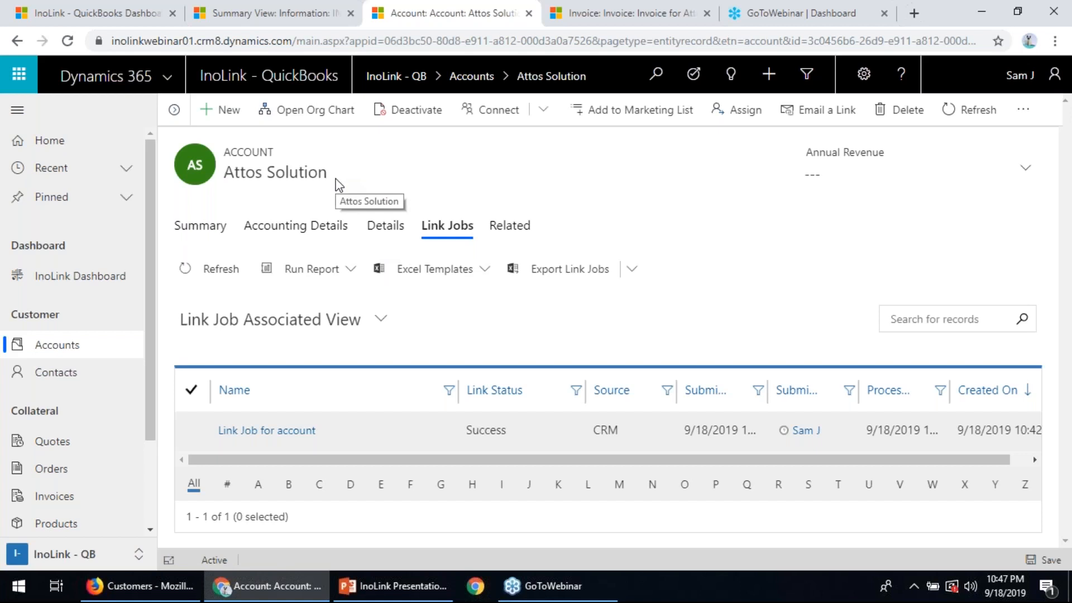
- Reload the QuickBooks customer list, search for "attos" and view Attos Solution's customer details
left_click(171, 585)
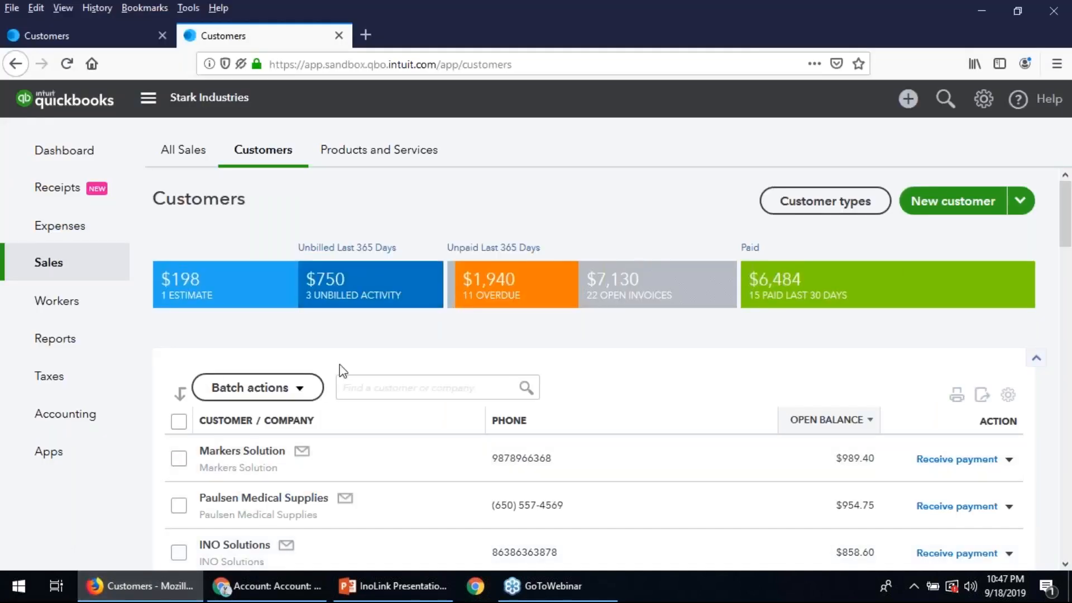
left_click(67, 64)
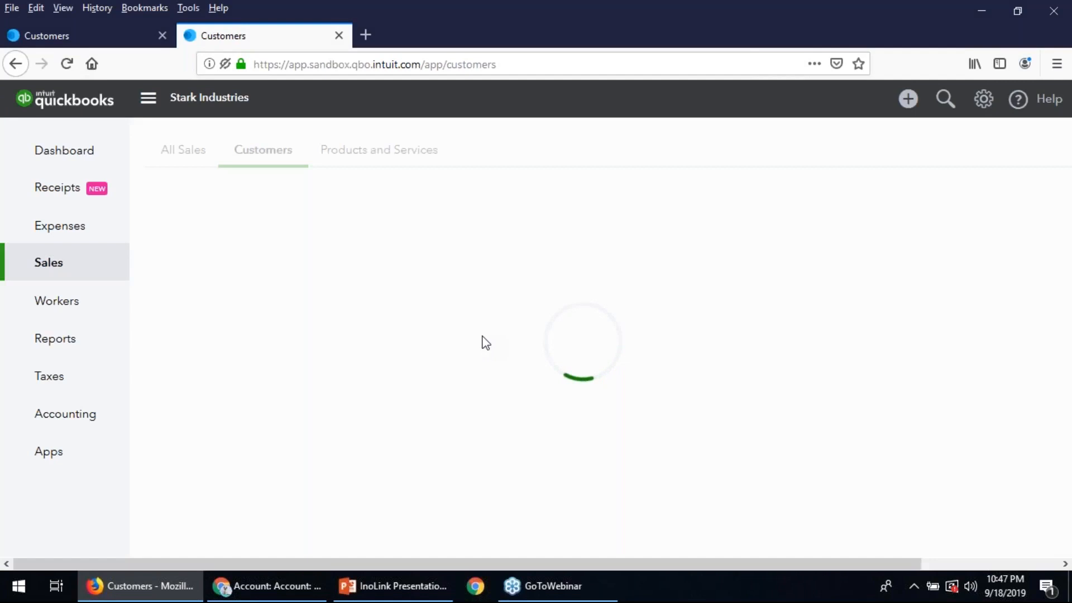
left_click(434, 390)
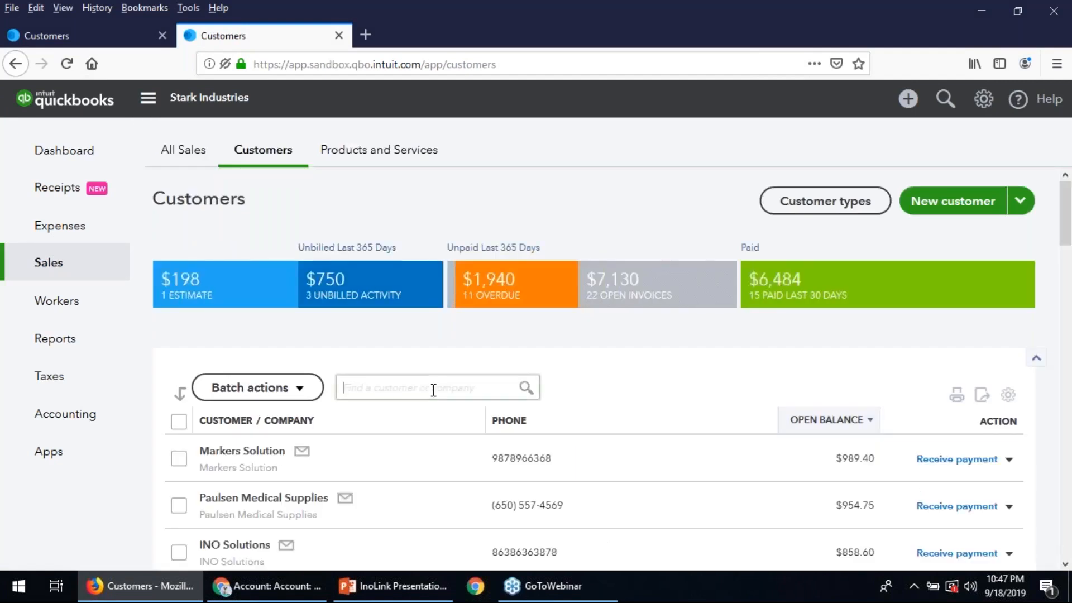
type("attos")
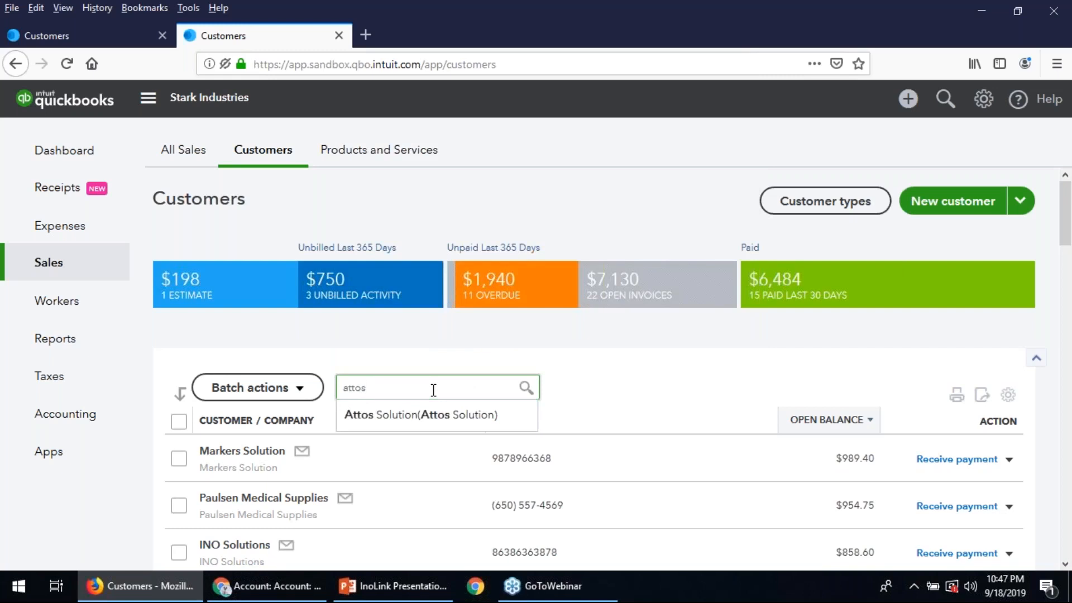
left_click(409, 423)
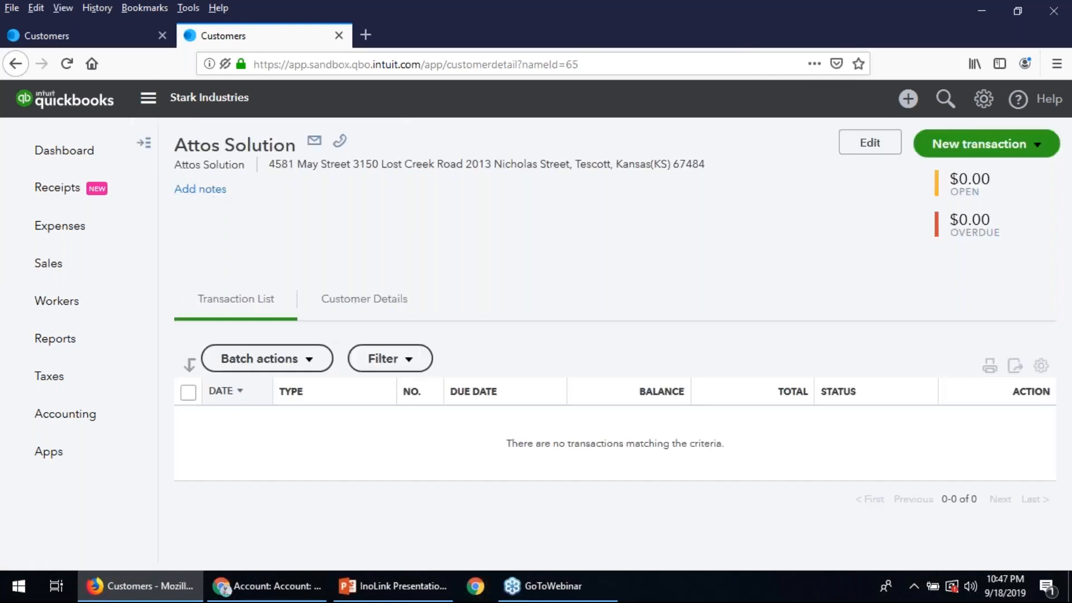
left_click_drag(180, 148, 223, 147)
left_click(356, 305)
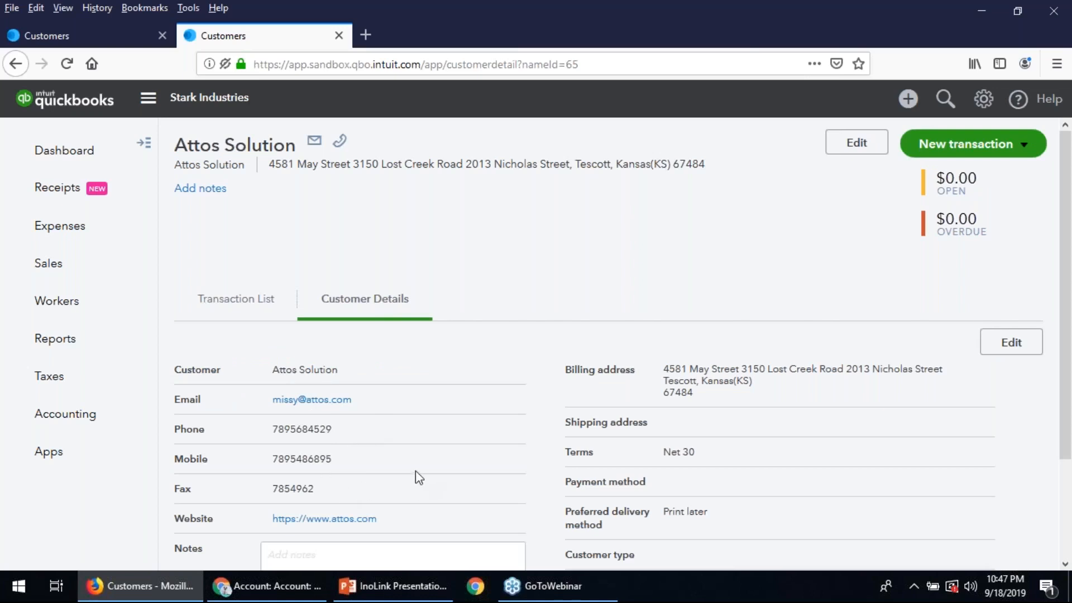
- Return to Dynamics 365, open the Invoice for Attos record and promote it to QuickBooks
left_click(281, 598)
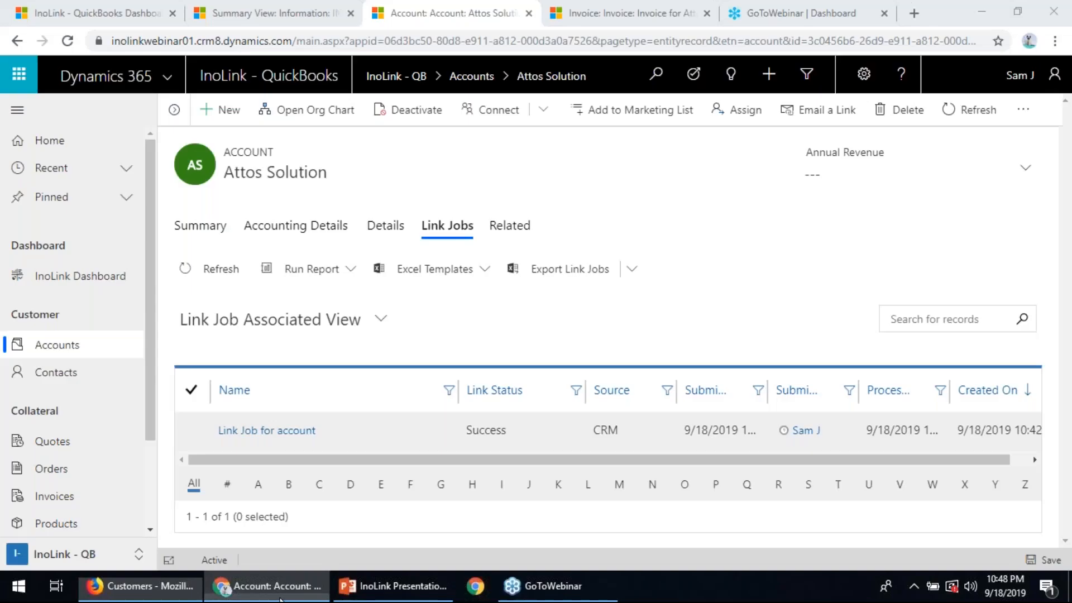
left_click(200, 230)
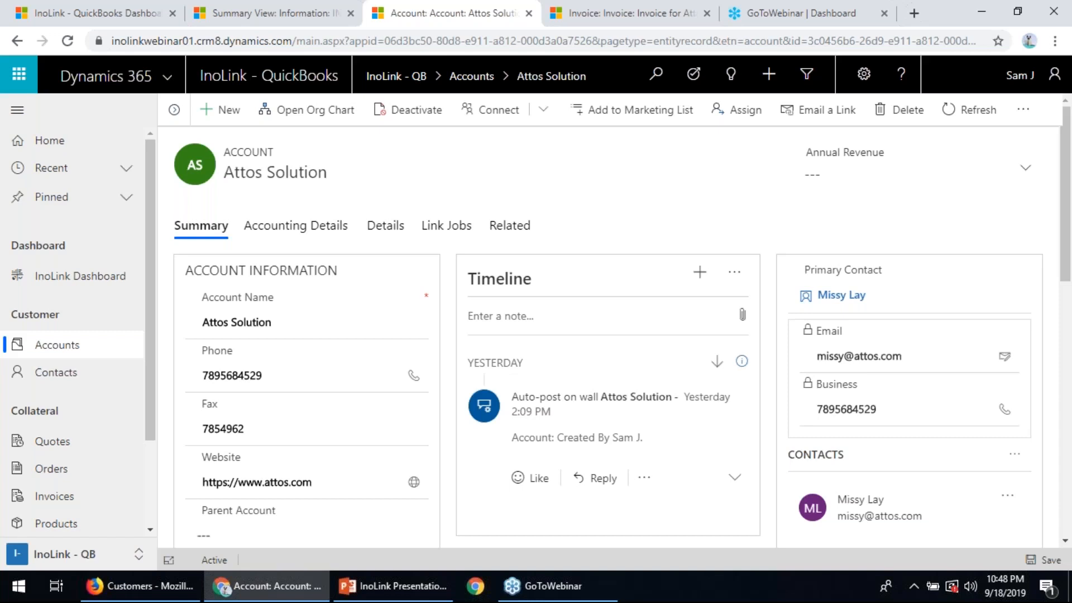
left_click(619, 17)
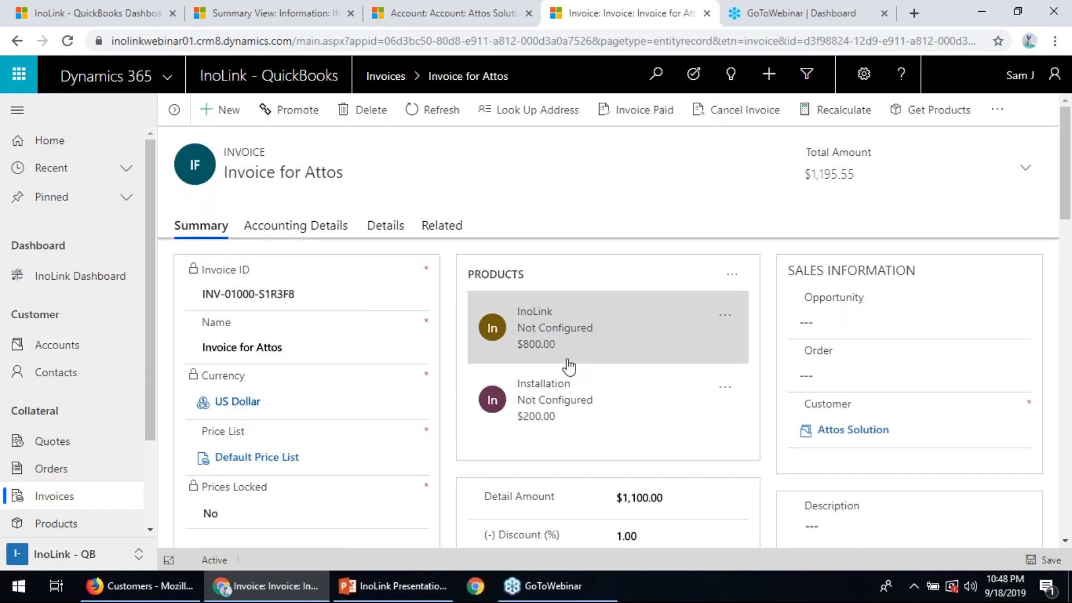
scroll(567, 393, "down", 2)
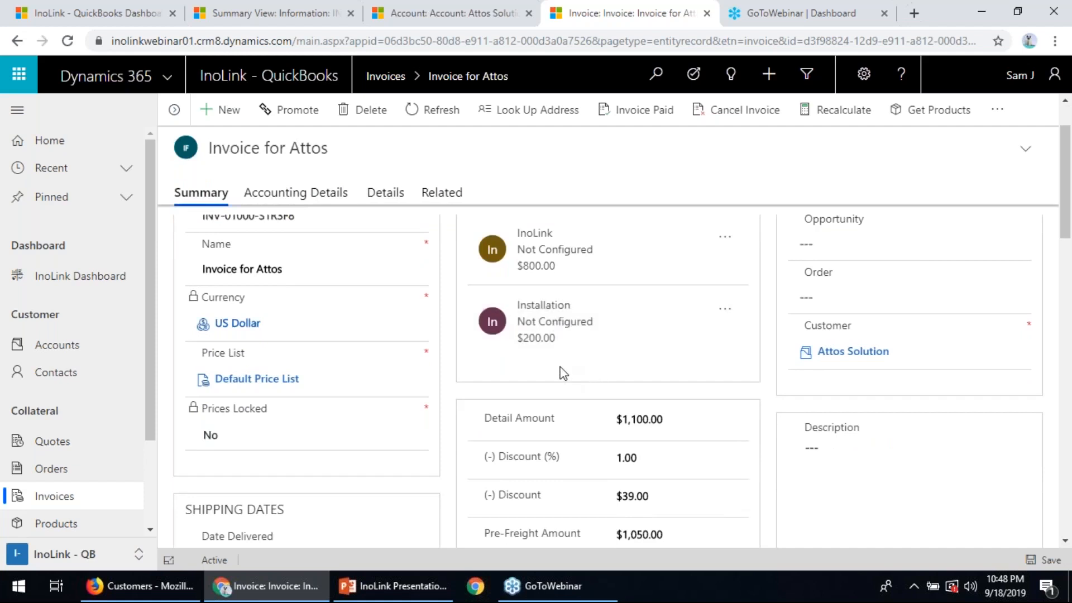
scroll(563, 373, "up", 2)
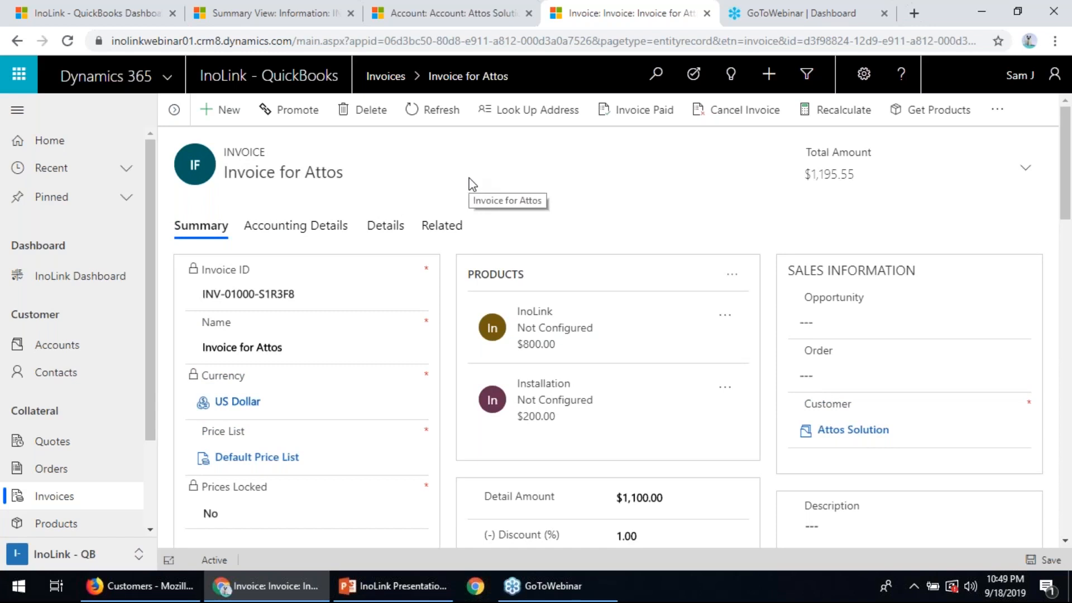
left_click(295, 119)
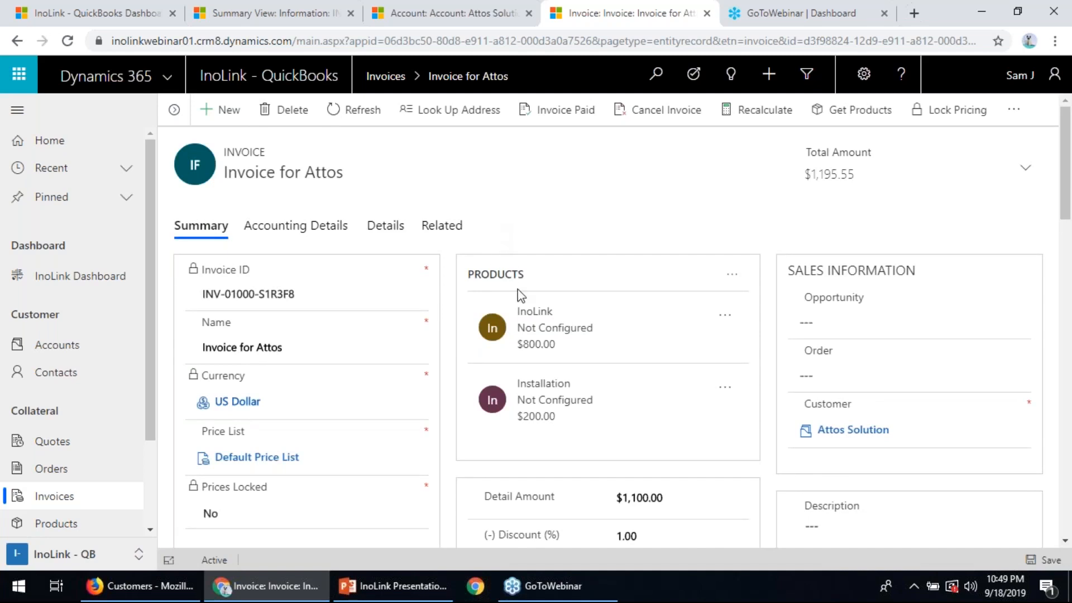
- Review the Attos invoice's detail amount, discounts, freight, tax and total amount
scroll(521, 295, "down", 5)
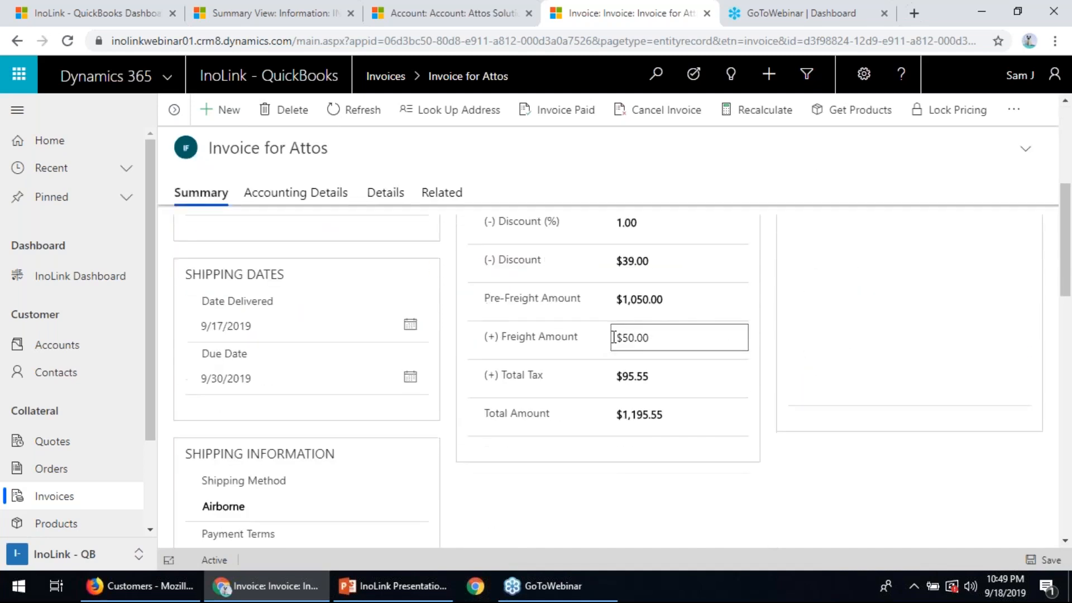
scroll(615, 337, "up", 3)
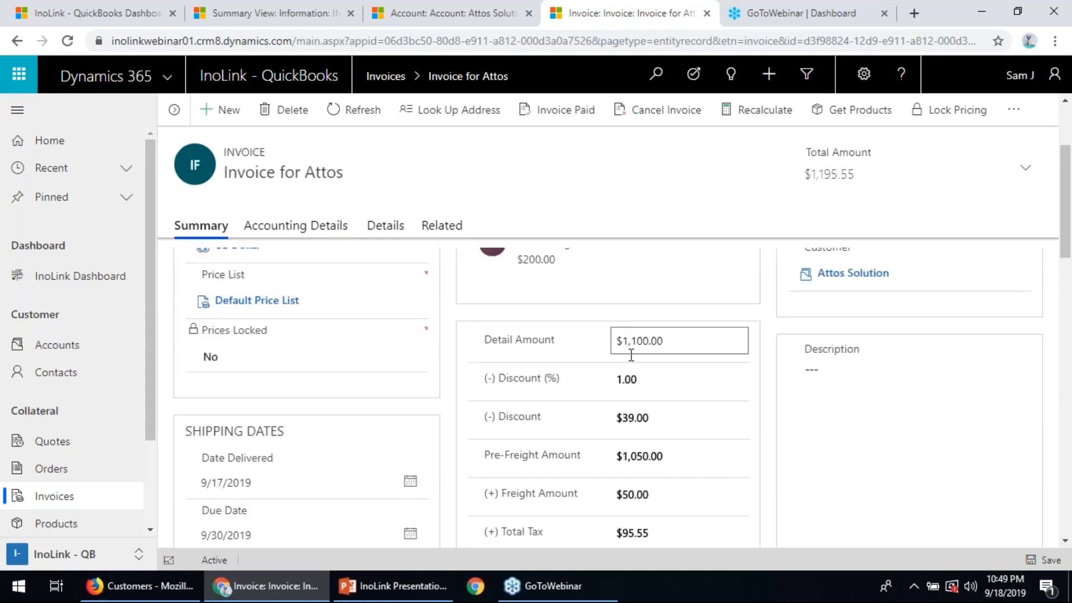
scroll(659, 368, "down", 2)
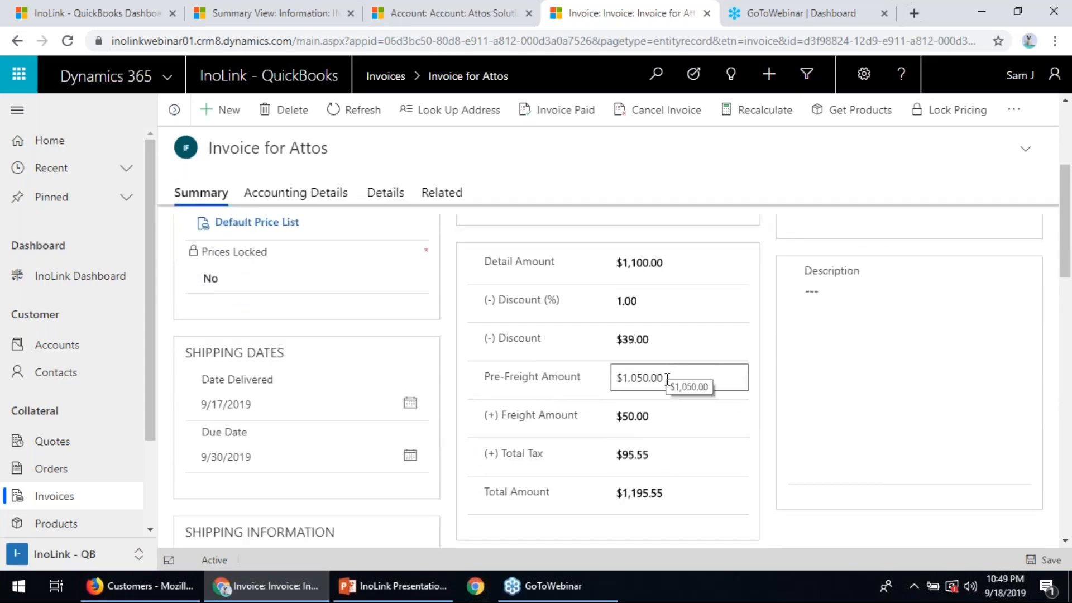
scroll(670, 441, "down", 2)
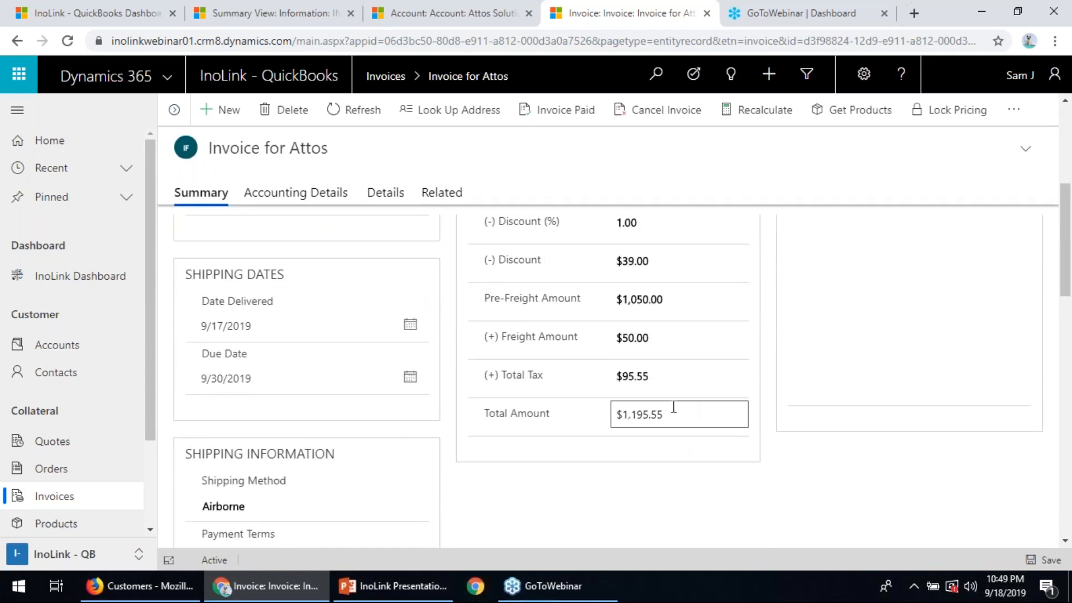
scroll(672, 411, "up", 4)
scroll(671, 411, "up", 2)
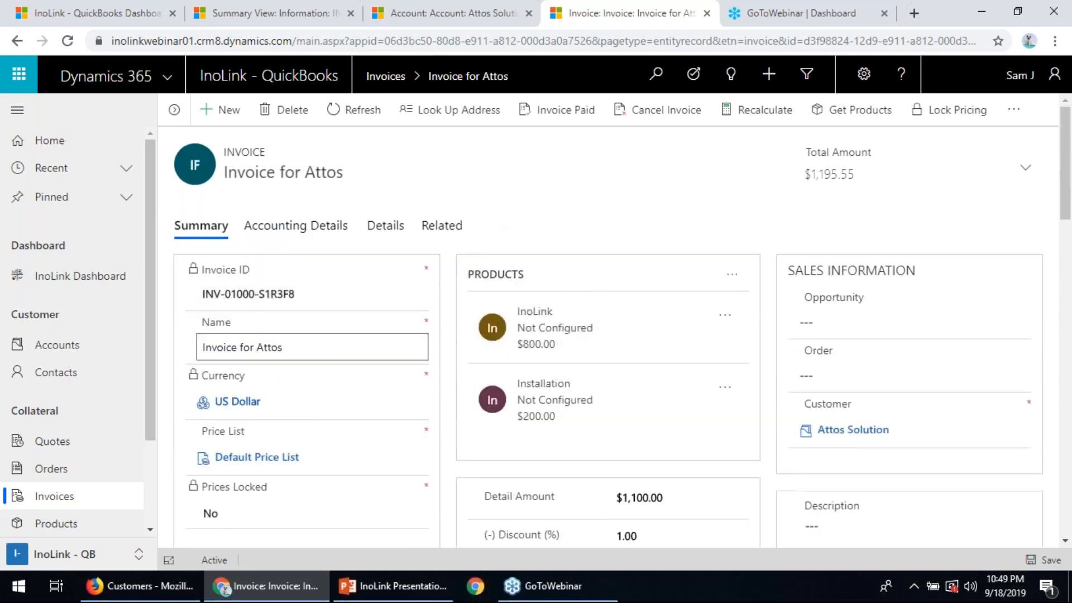
- Check Attos Solution's transaction list in QuickBooks, and show the invoice's related link jobs in Dynamics 365
left_click(158, 584)
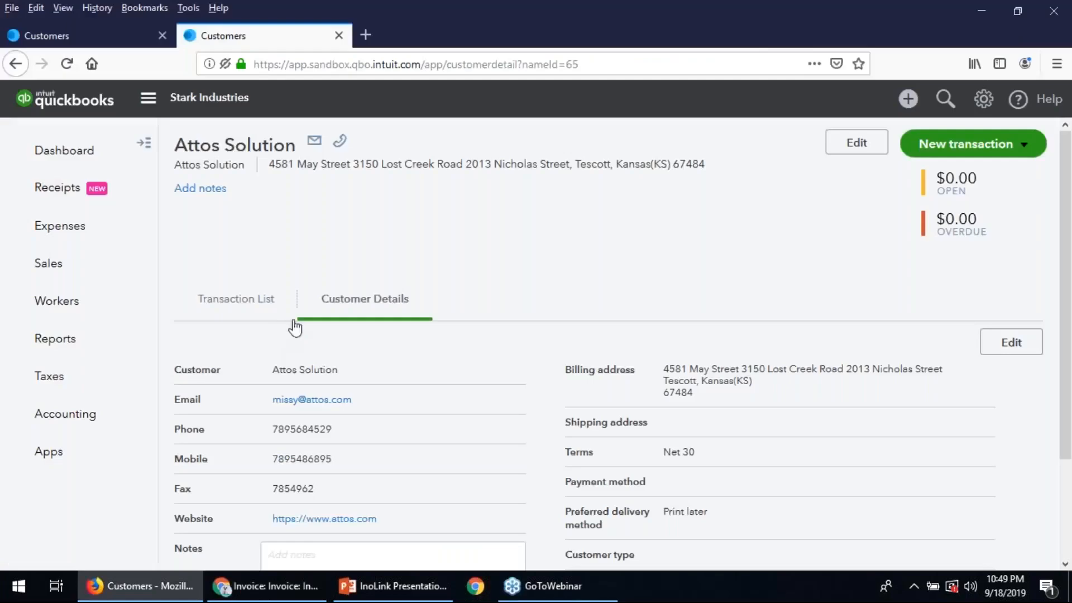
left_click(240, 300)
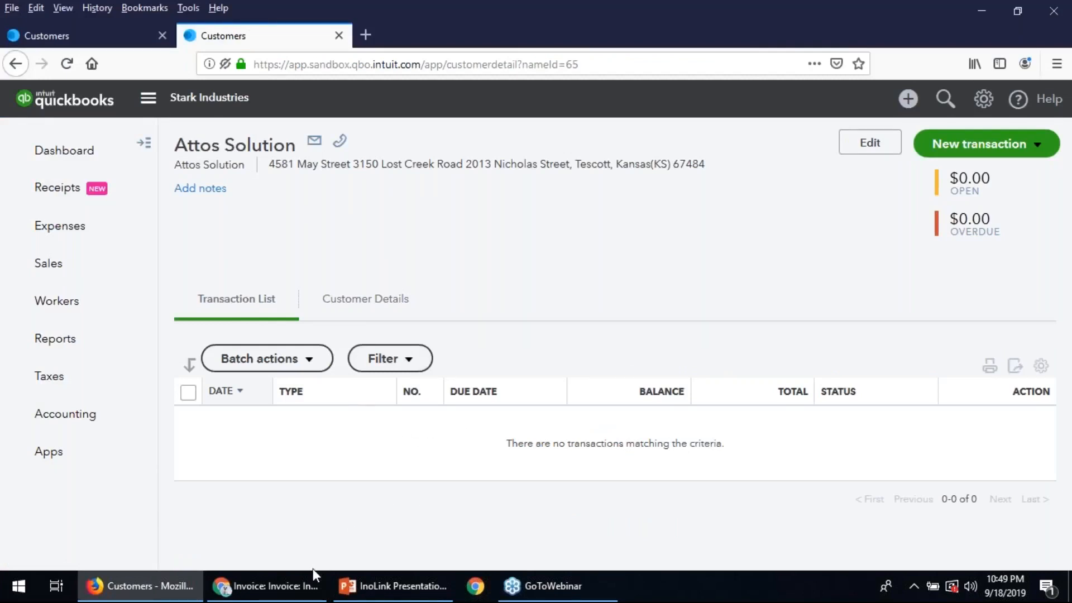
left_click(297, 583)
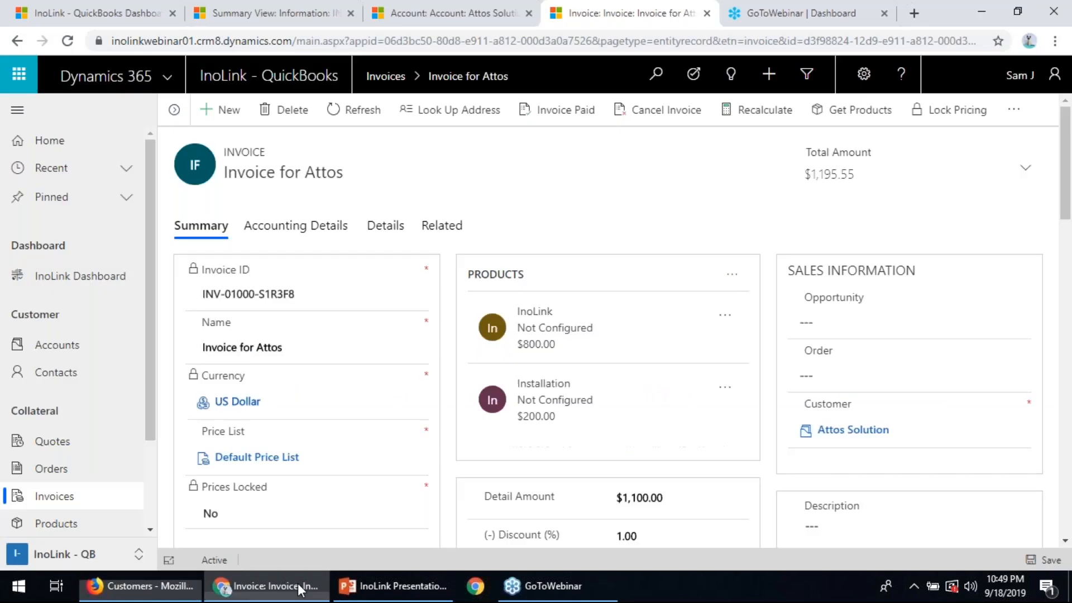
left_click(437, 229)
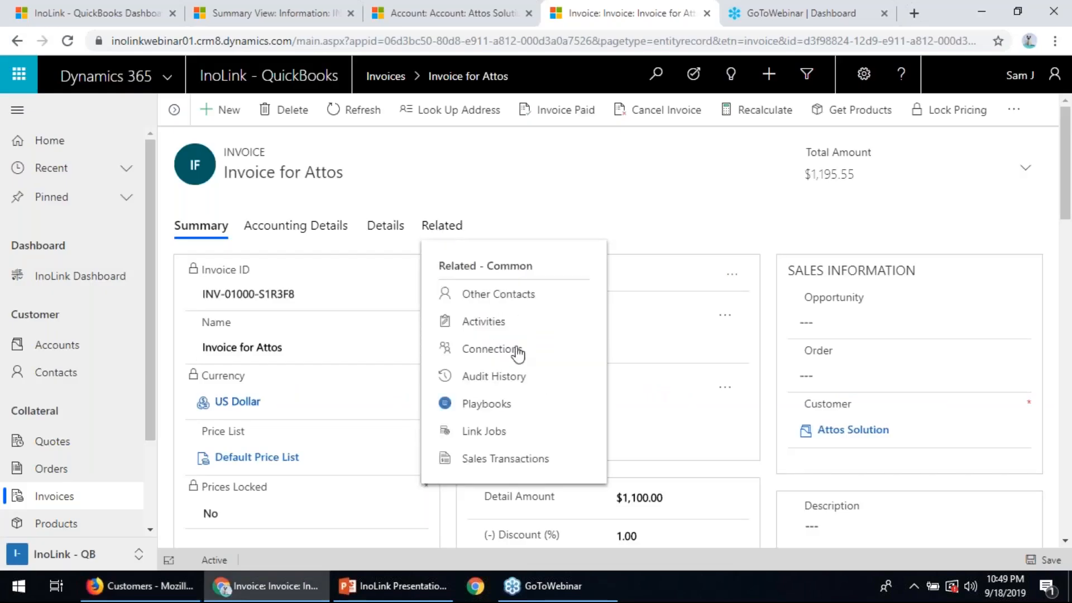
left_click(482, 434)
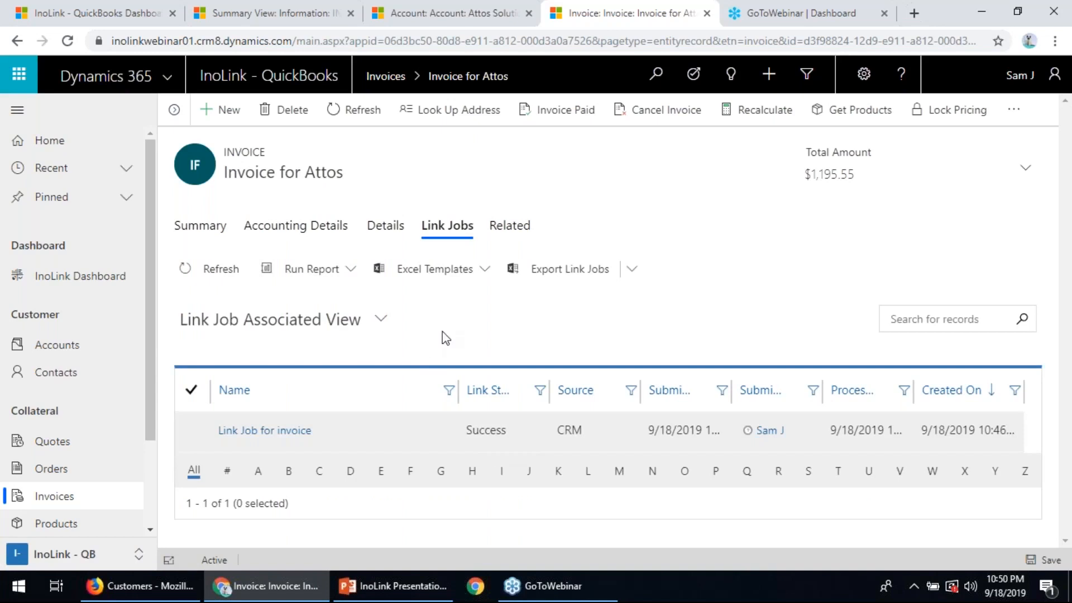
- Switch to QuickBooks, reload Attos Solution's transaction list and open its invoice
left_click(161, 591)
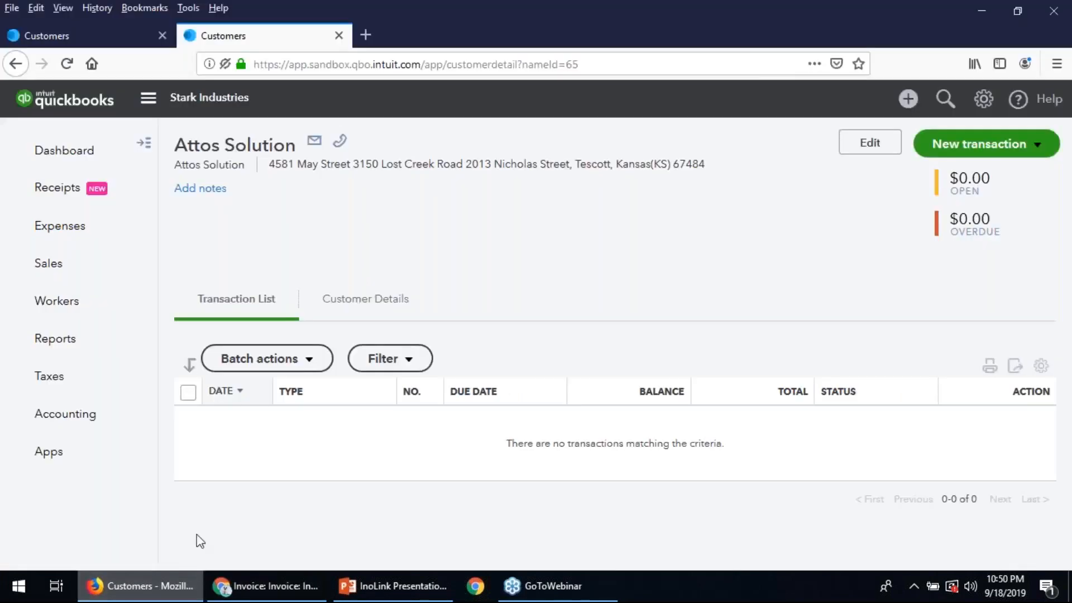
left_click(67, 65)
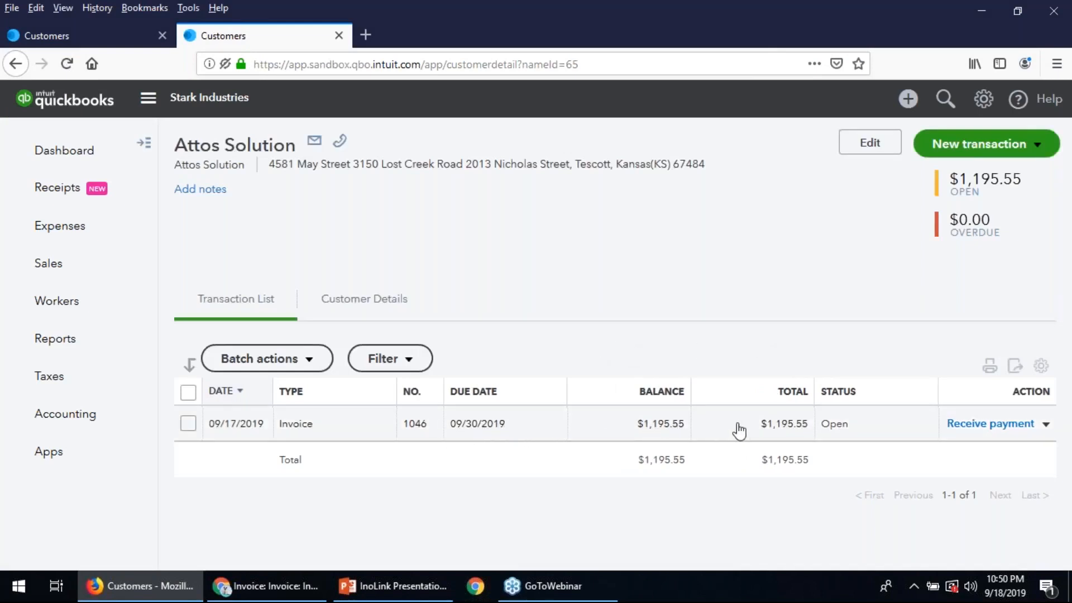
left_click(528, 435)
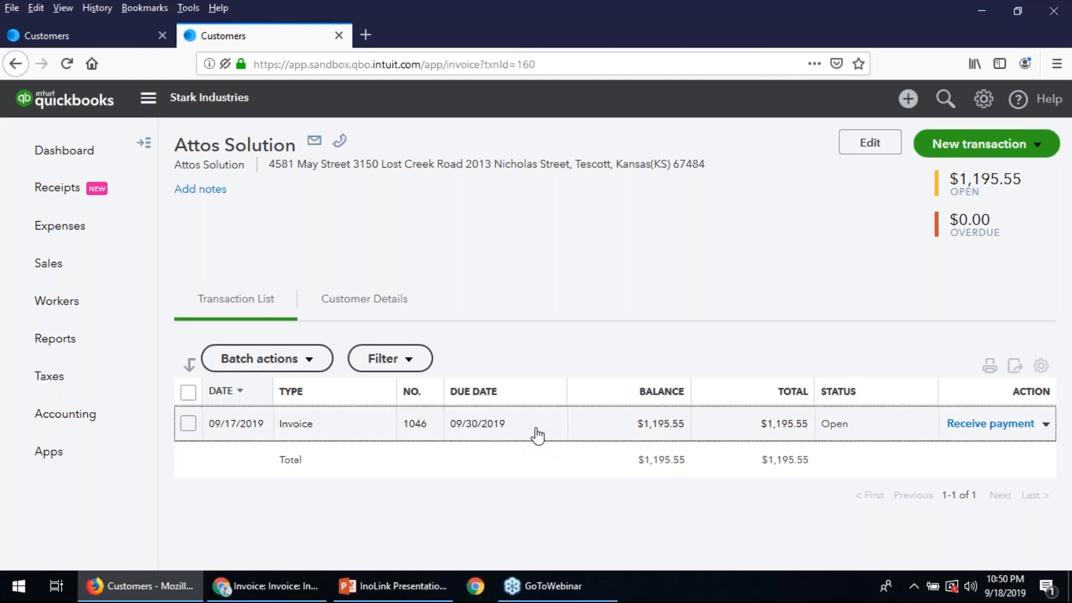
double_click(528, 434)
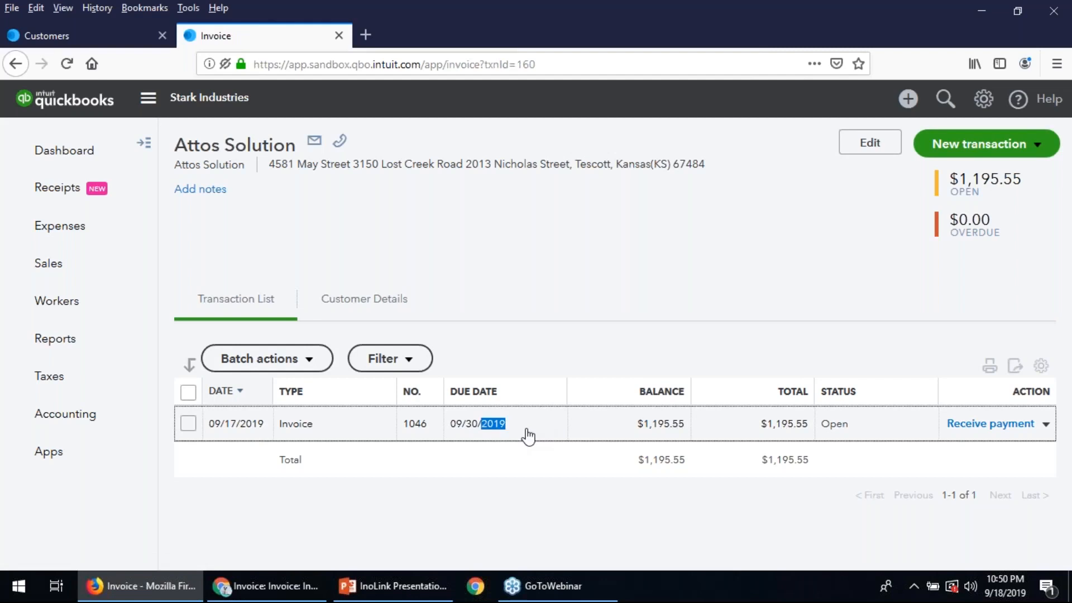
left_click(378, 435)
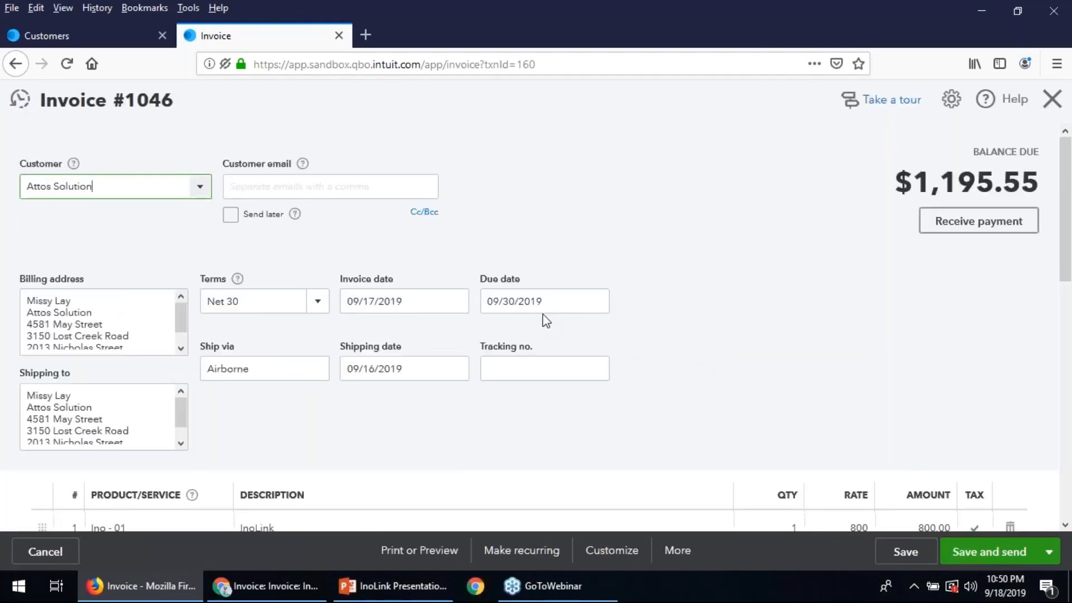
- Examine the QuickBooks invoice's dates, line items, discounts, sales tax, shipping and total, and close the invoice
scroll(553, 321, "down", 5)
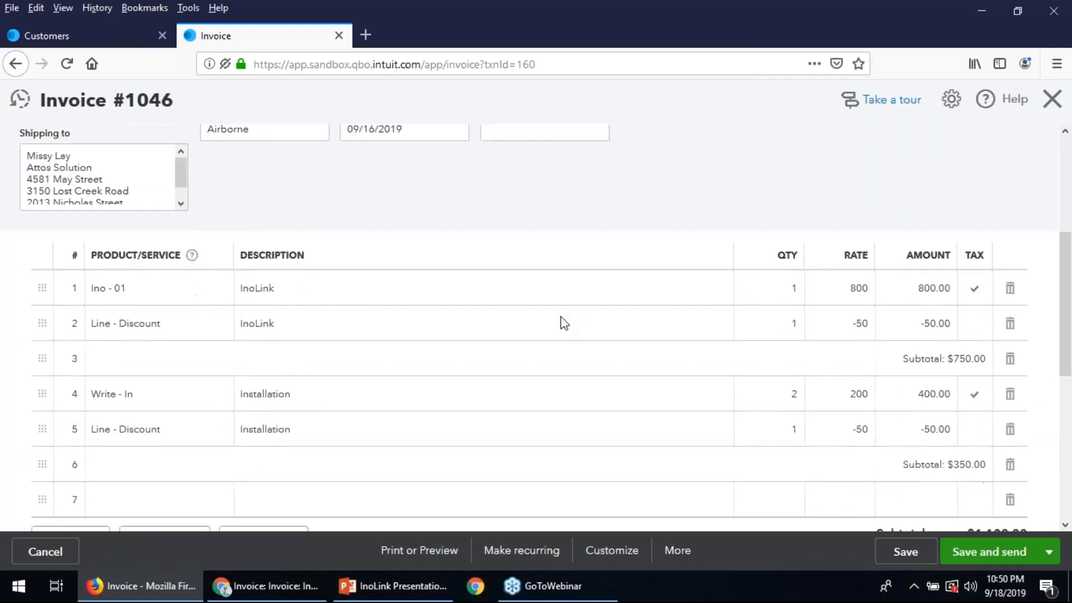
scroll(564, 323, "down", 2)
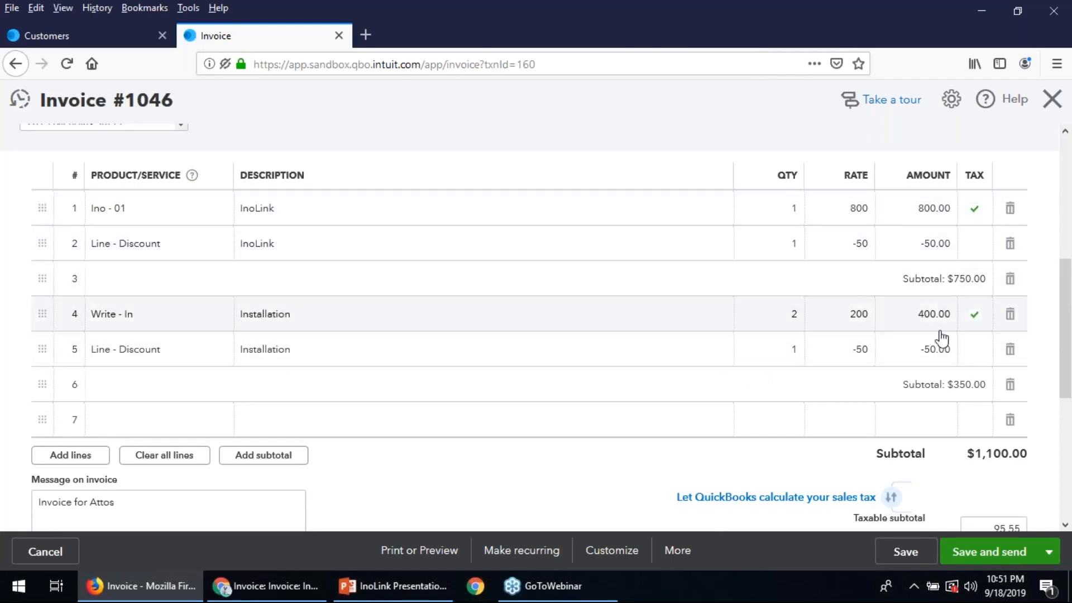
scroll(947, 396, "down", 2)
scroll(947, 396, "down", 4)
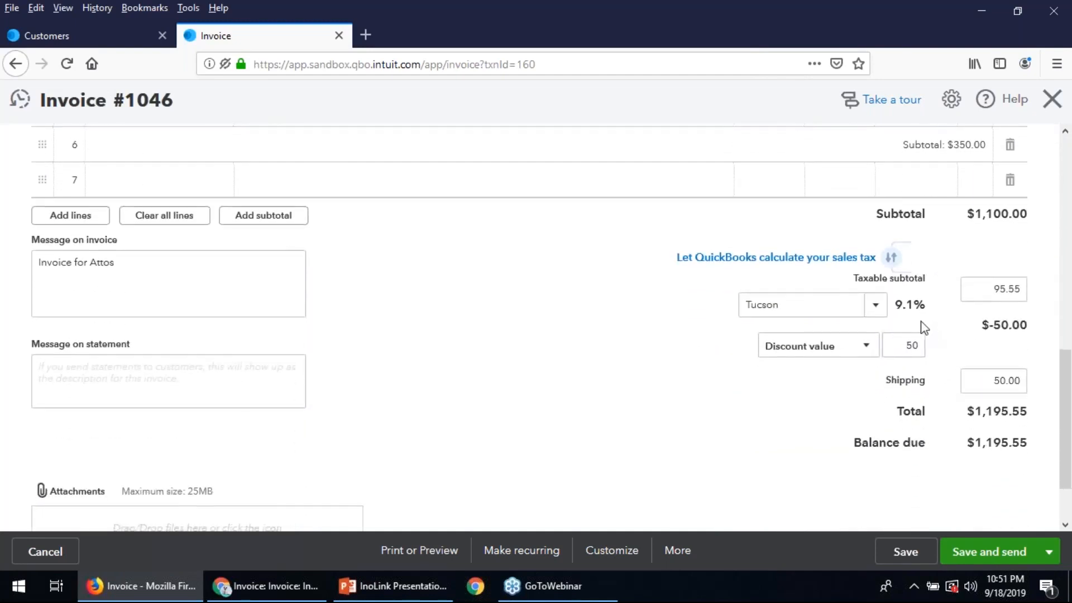
scroll(944, 394, "down", 2)
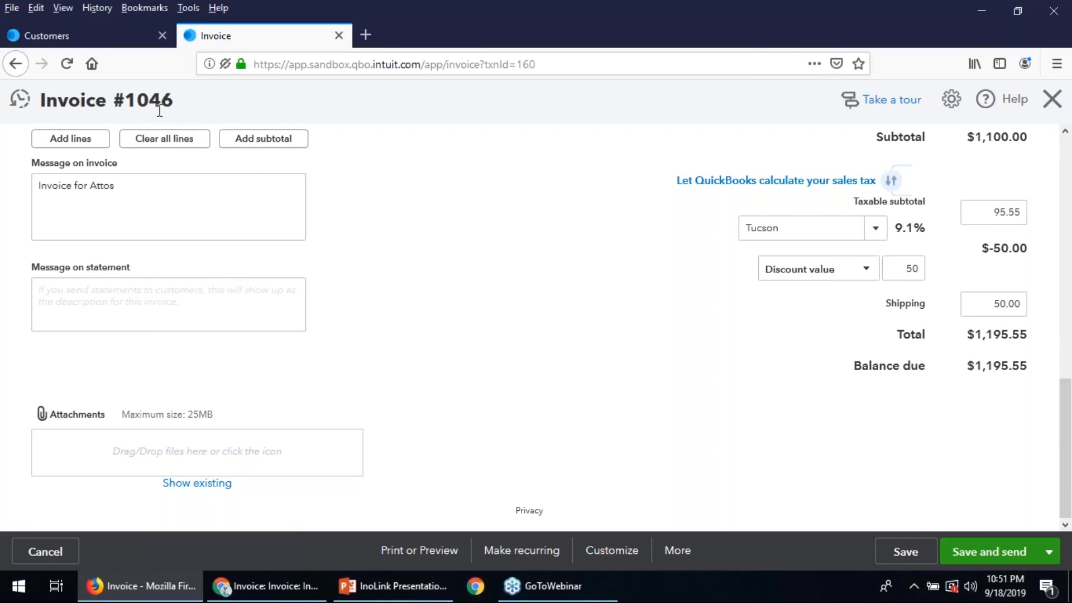
scroll(888, 334, "up", 10)
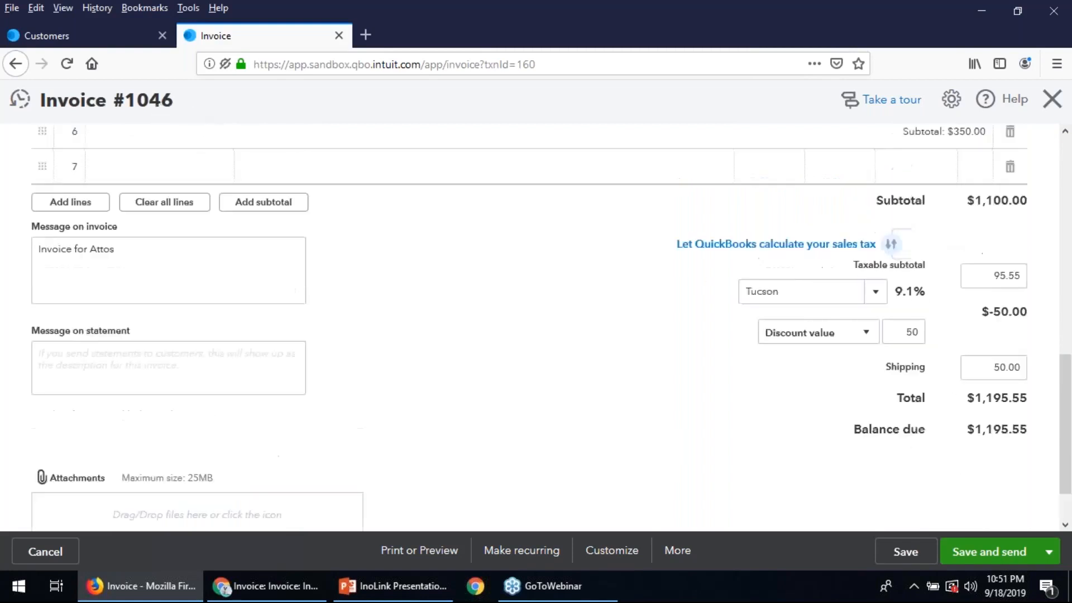
scroll(894, 329, "up", 1)
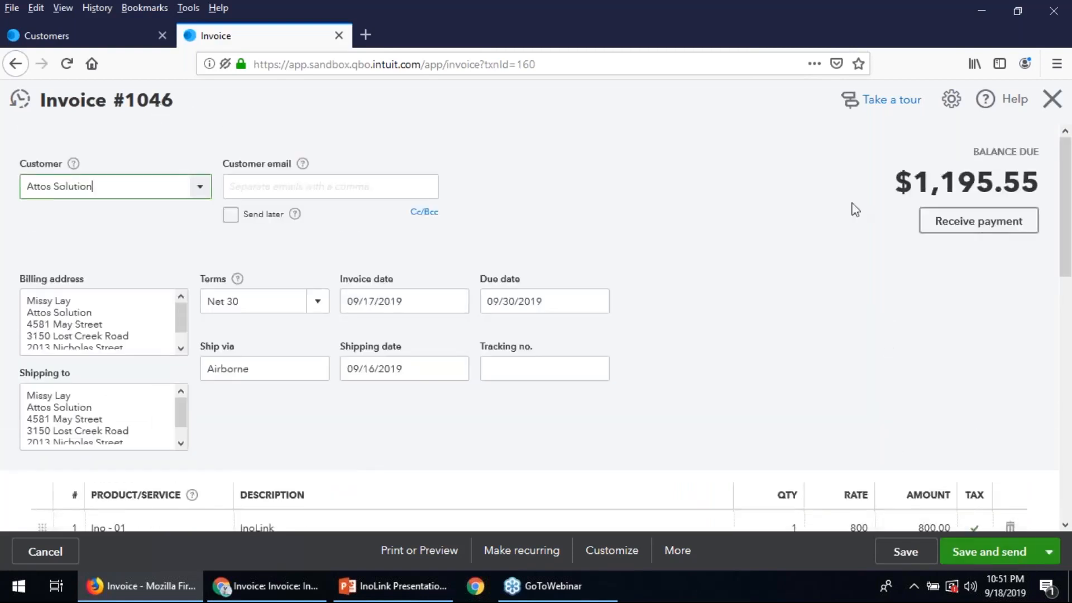
scroll(767, 363, "down", 3)
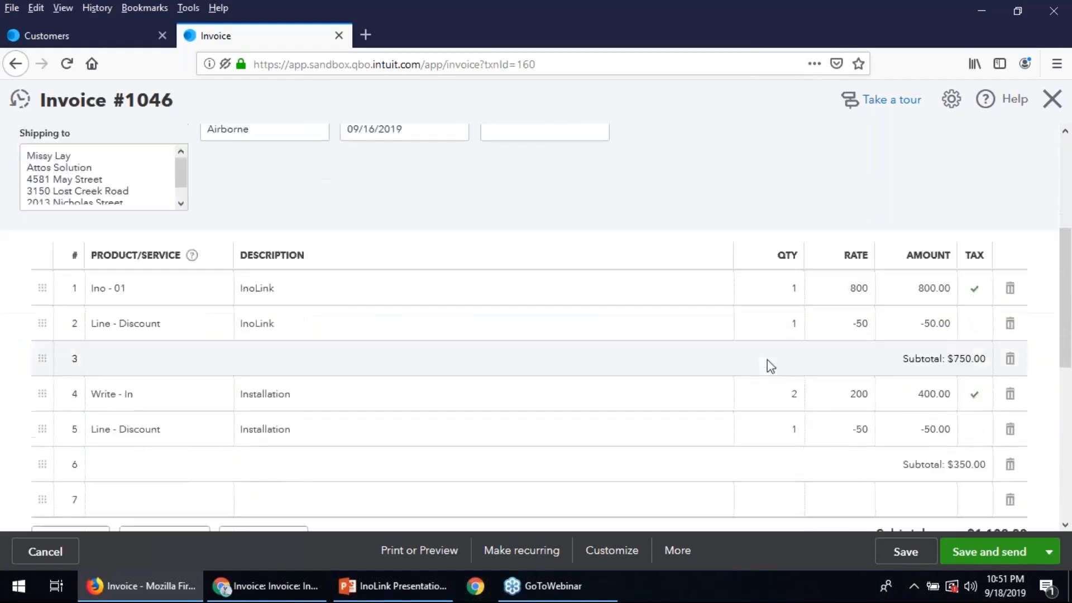
scroll(769, 366, "up", 3)
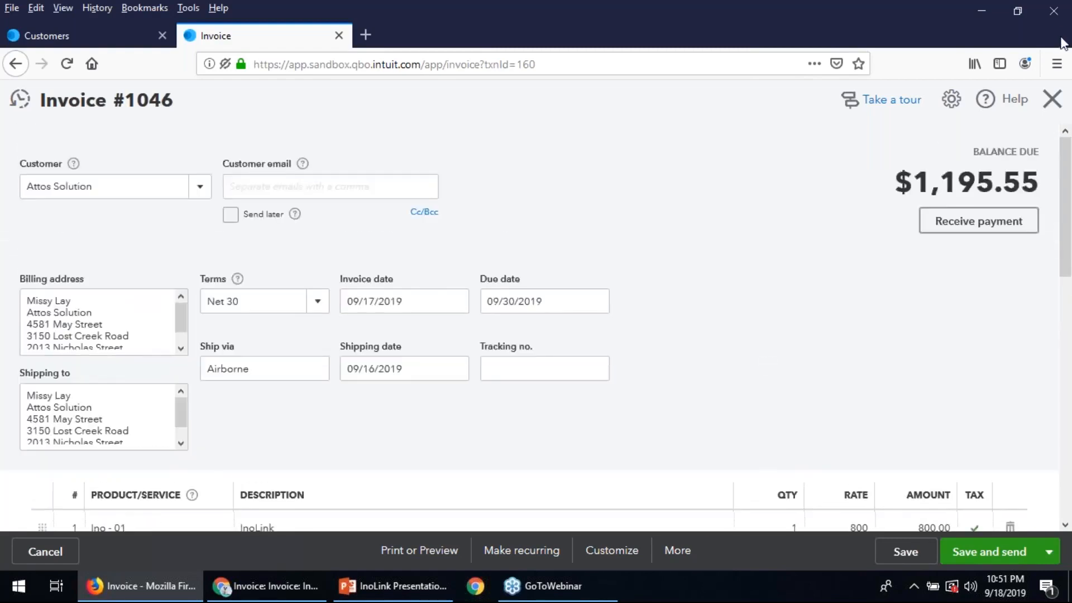
double_click(1062, 39)
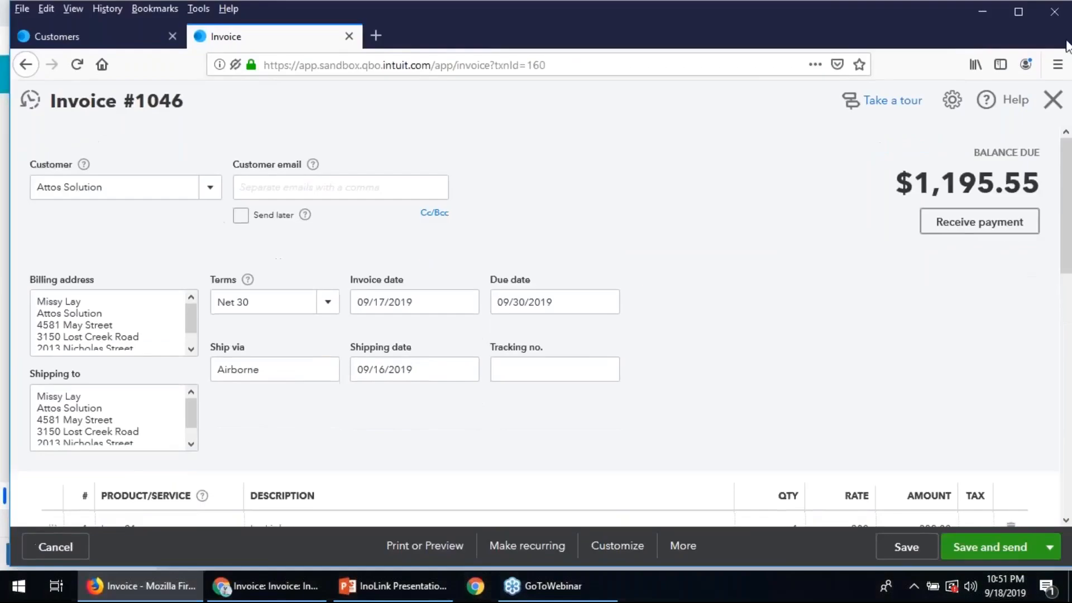
left_click(1062, 54)
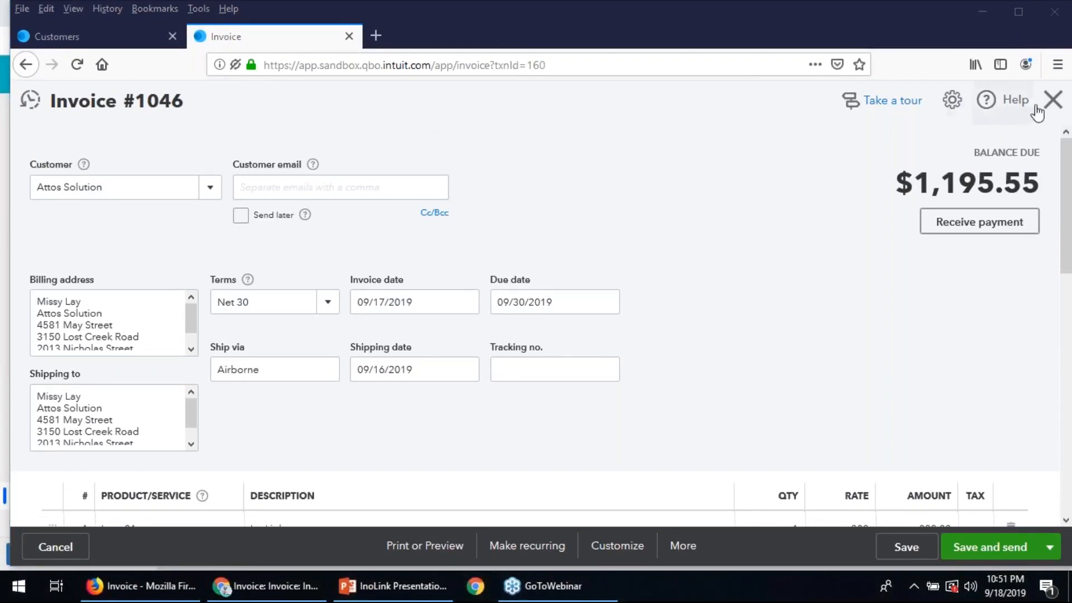
left_click(1051, 102)
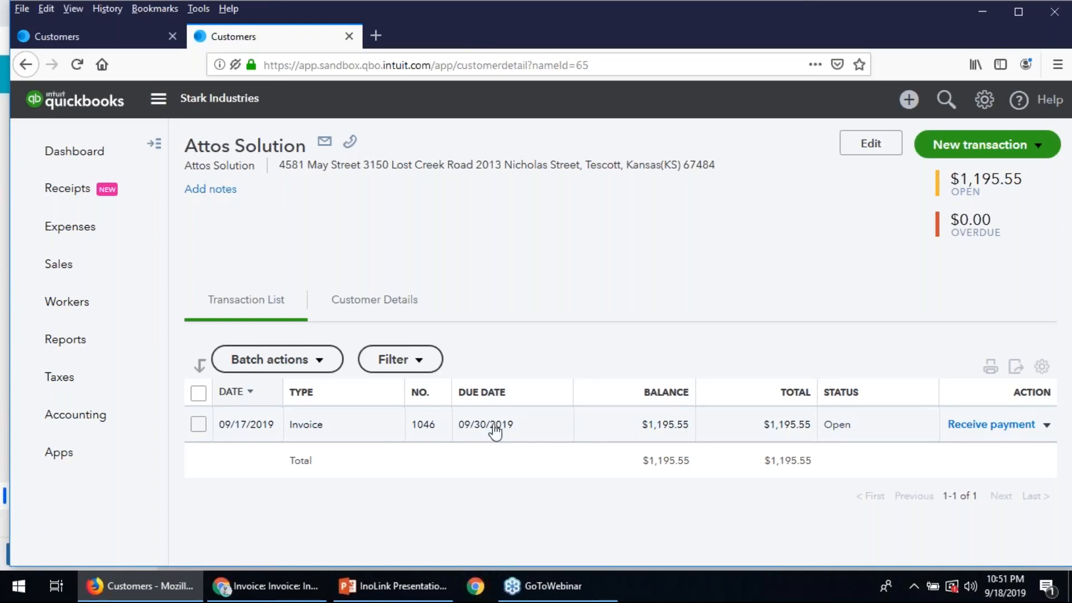
- Start receiving payment for Attos Solution's invoice, with Cash as the payment method and 1234 as the reference number
left_click(974, 427)
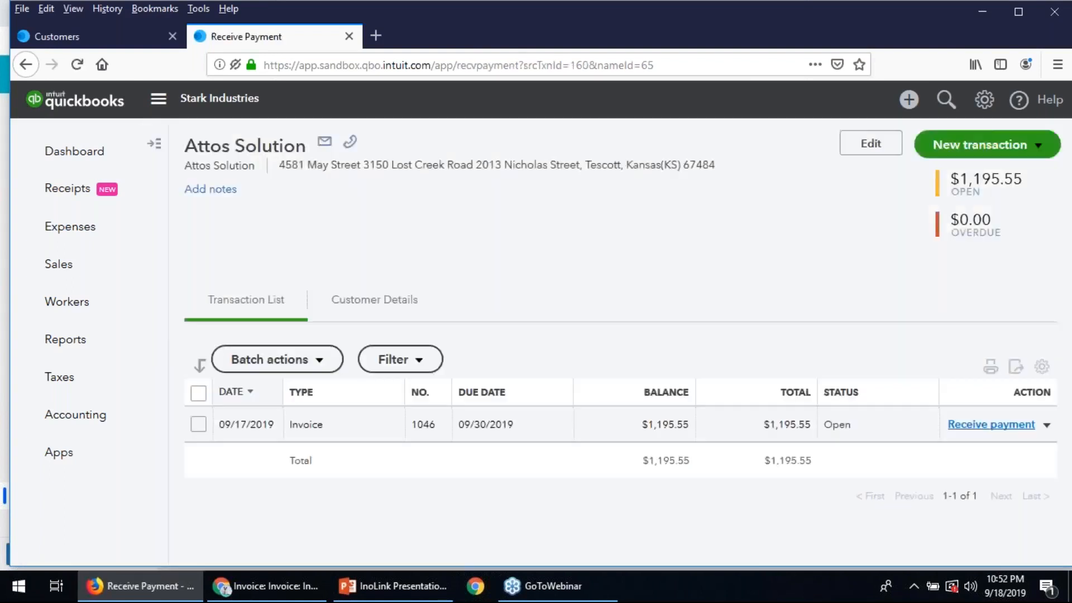
scroll(896, 423, "down", 4)
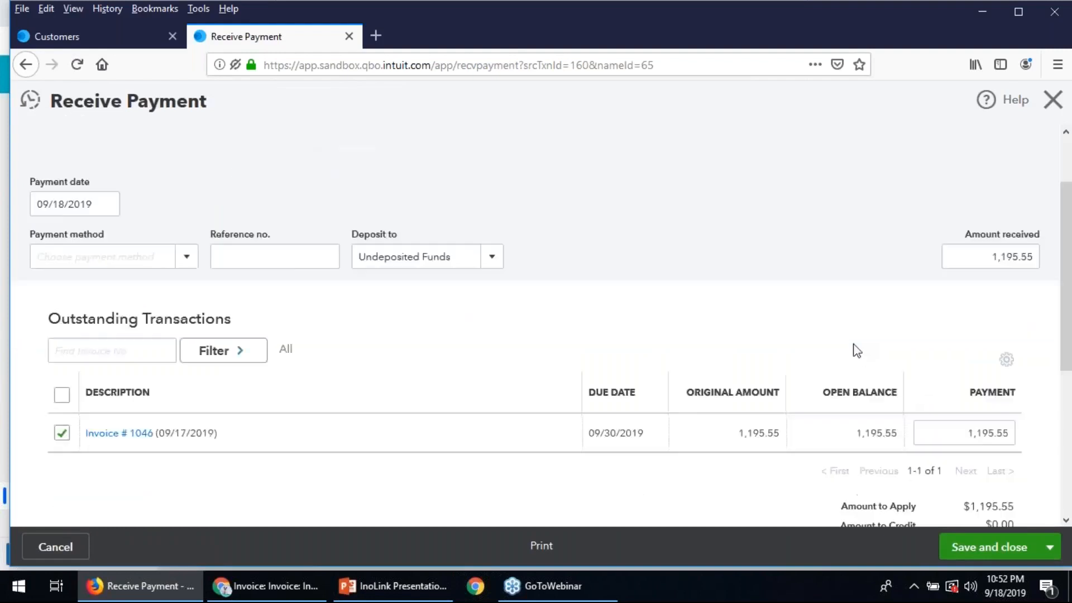
scroll(553, 306, "up", 4)
left_click(186, 342)
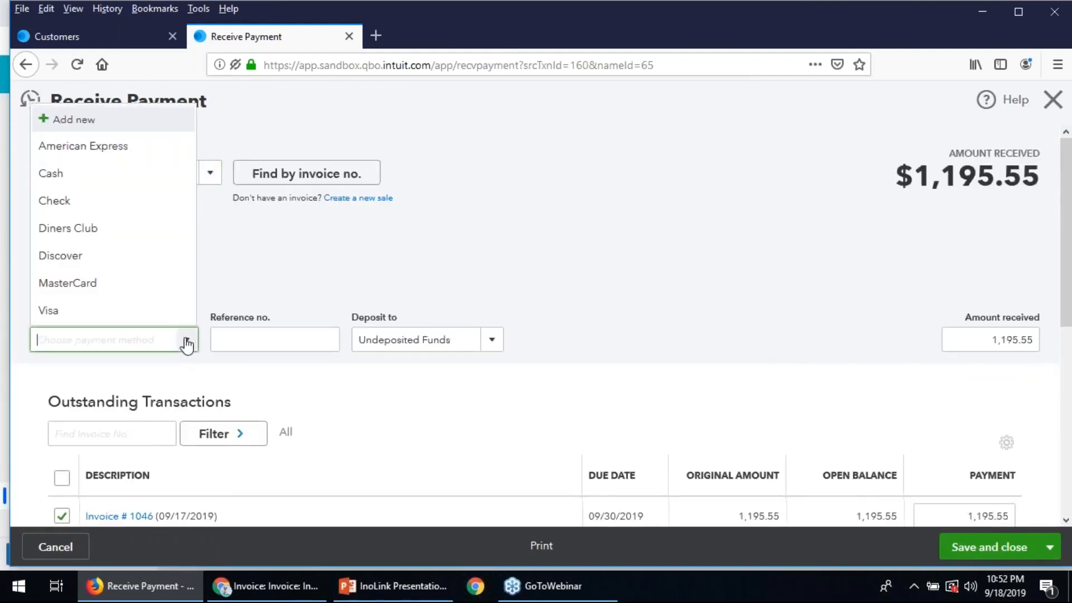
left_click(100, 173)
left_click(291, 338)
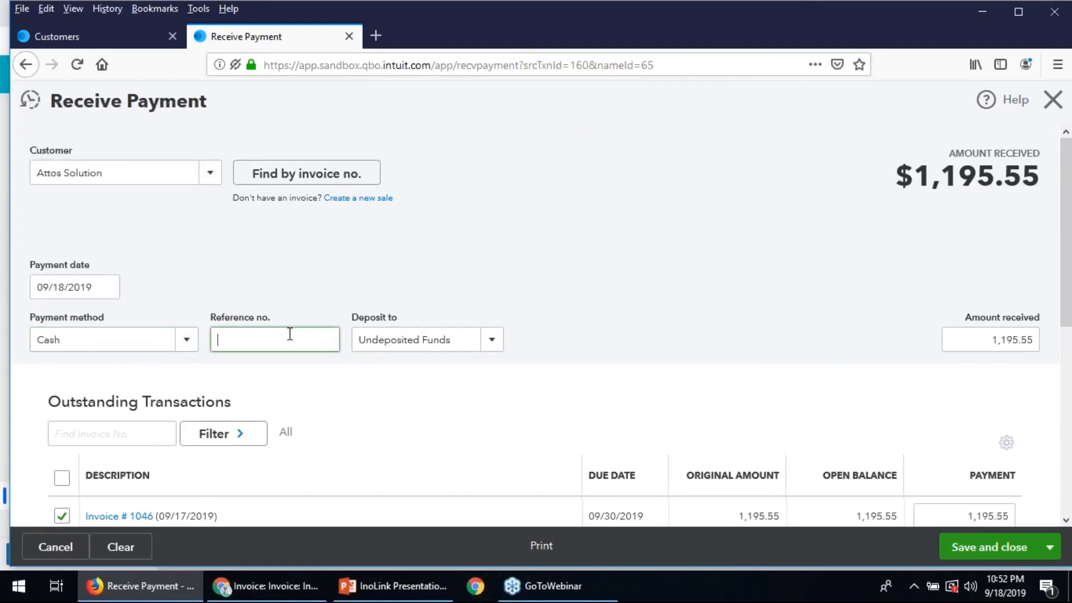
type("1234")
- Check the amount applied to the outstanding invoice, and save and close the payment
left_click(505, 280)
scroll(960, 441, "down", 3)
scroll(961, 438, "up", 5)
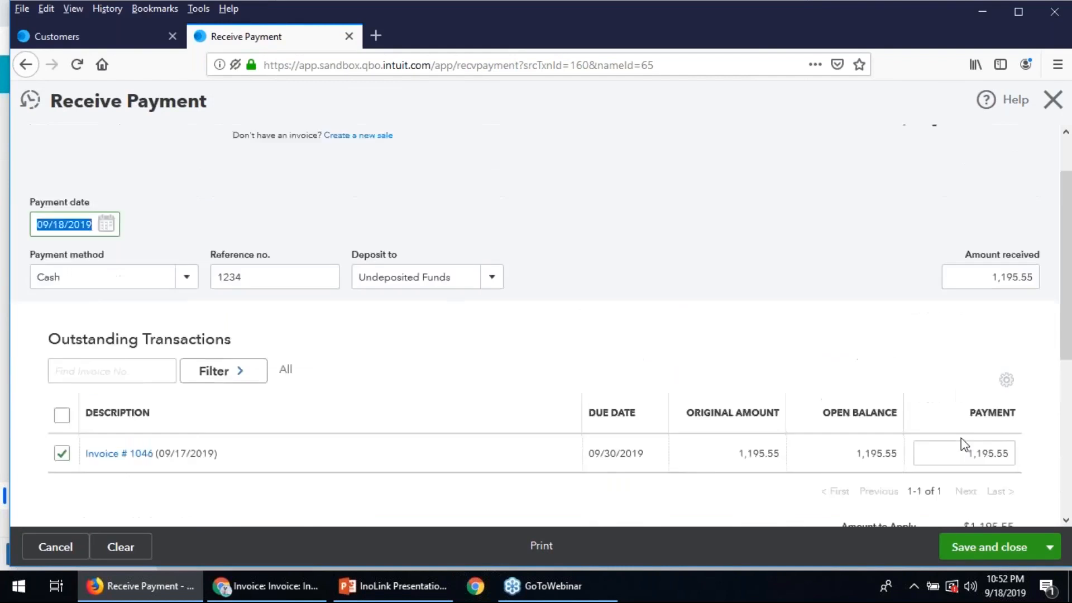
scroll(960, 437, "down", 2)
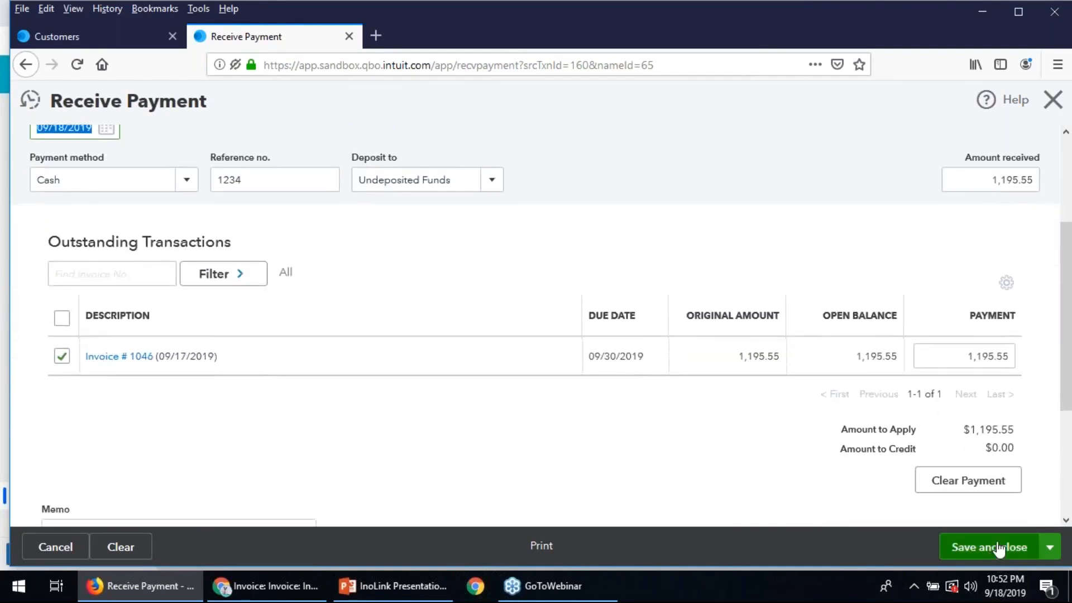
left_click(986, 551)
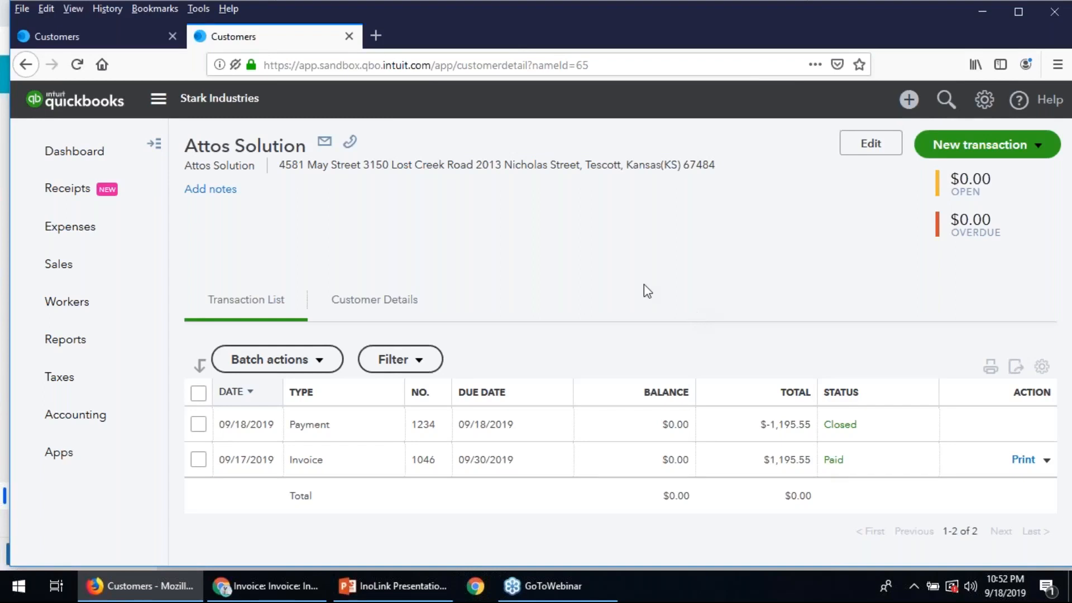
- Switch to Dynamics 365 and open InoLink Settings in the Settings area
mouse_move(292, 595)
left_click(291, 595)
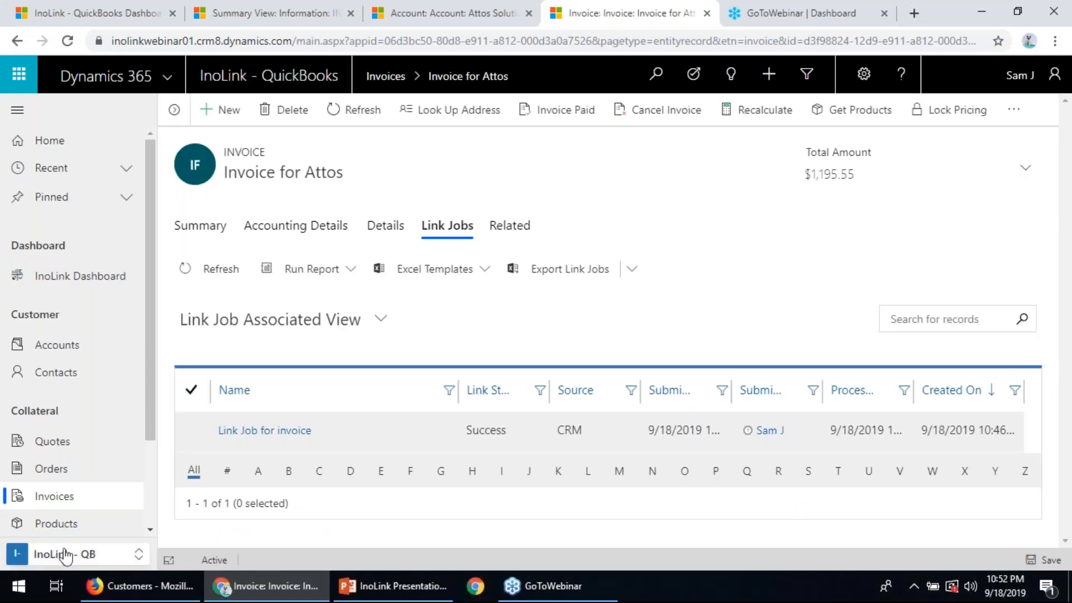
left_click(61, 556)
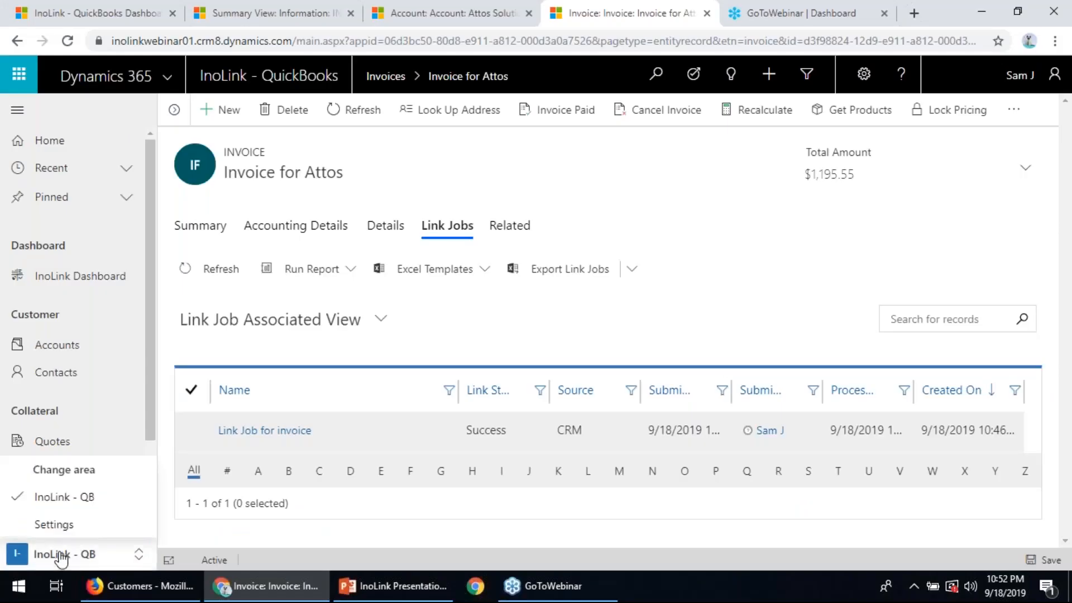
left_click(62, 523)
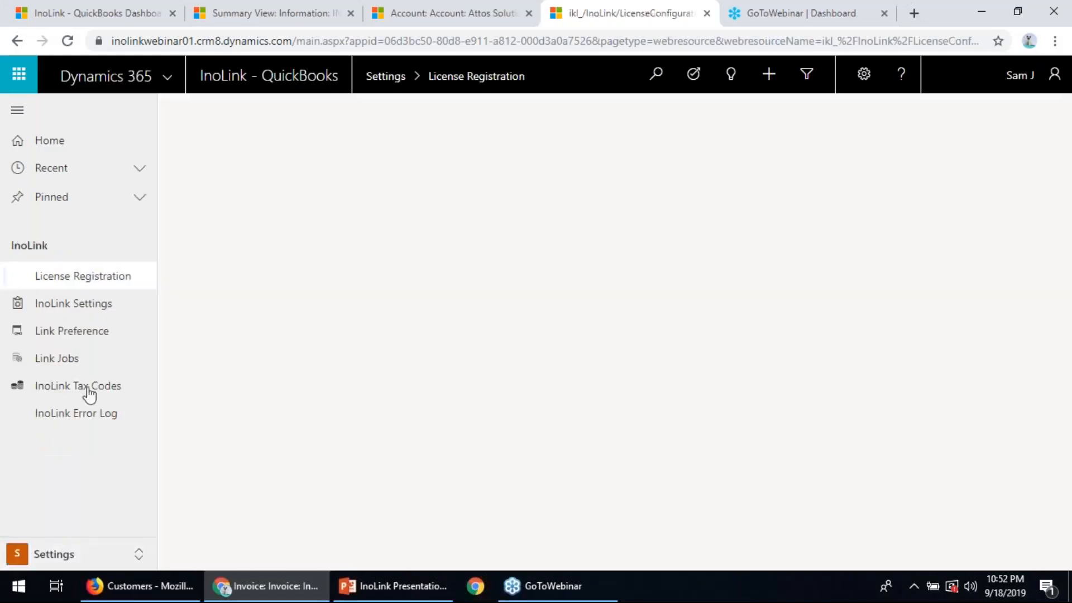
left_click(59, 308)
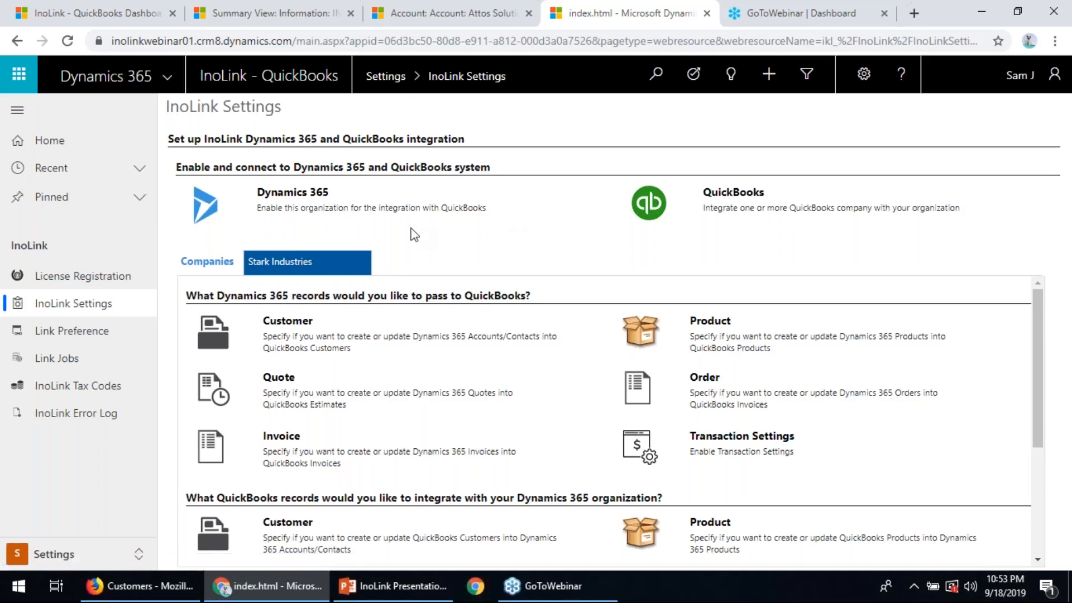
- View and close the Dynamics 365 connection setup, and open the QuickBooks company connection settings
left_click(311, 210)
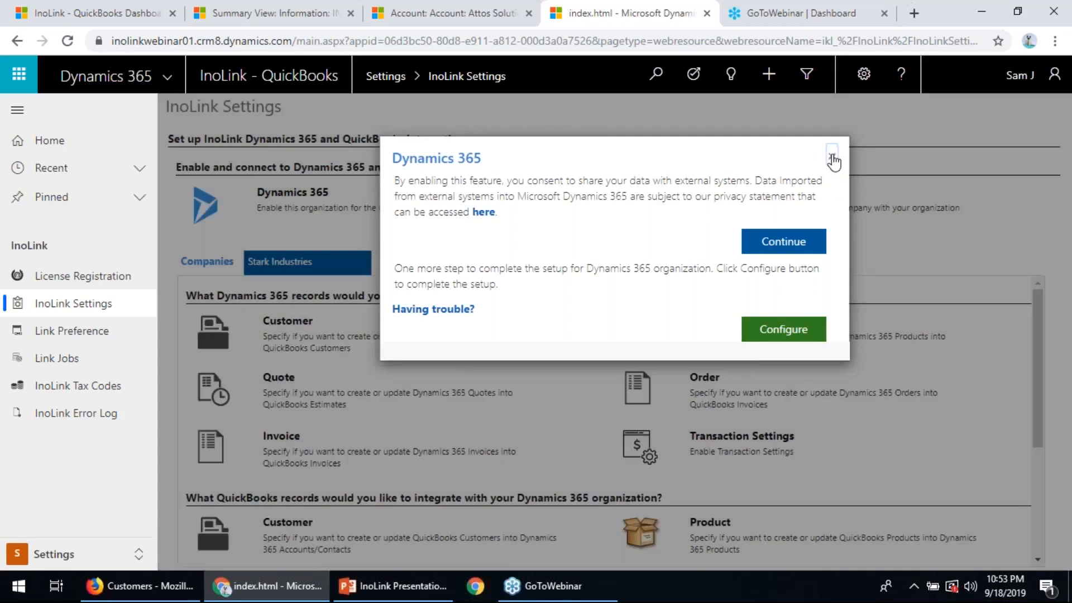
left_click(832, 160)
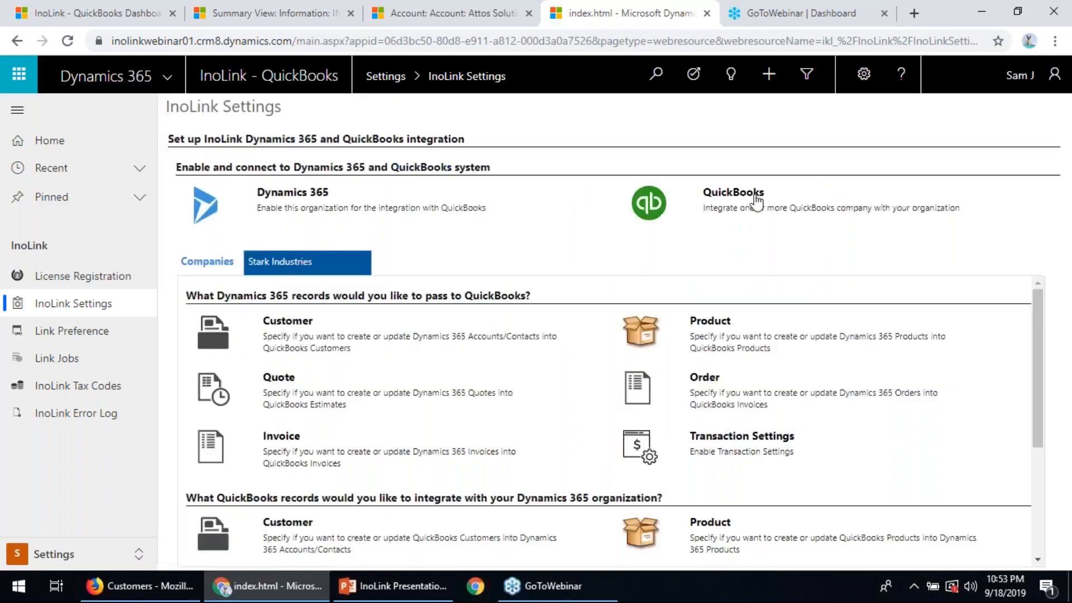
left_click(744, 200)
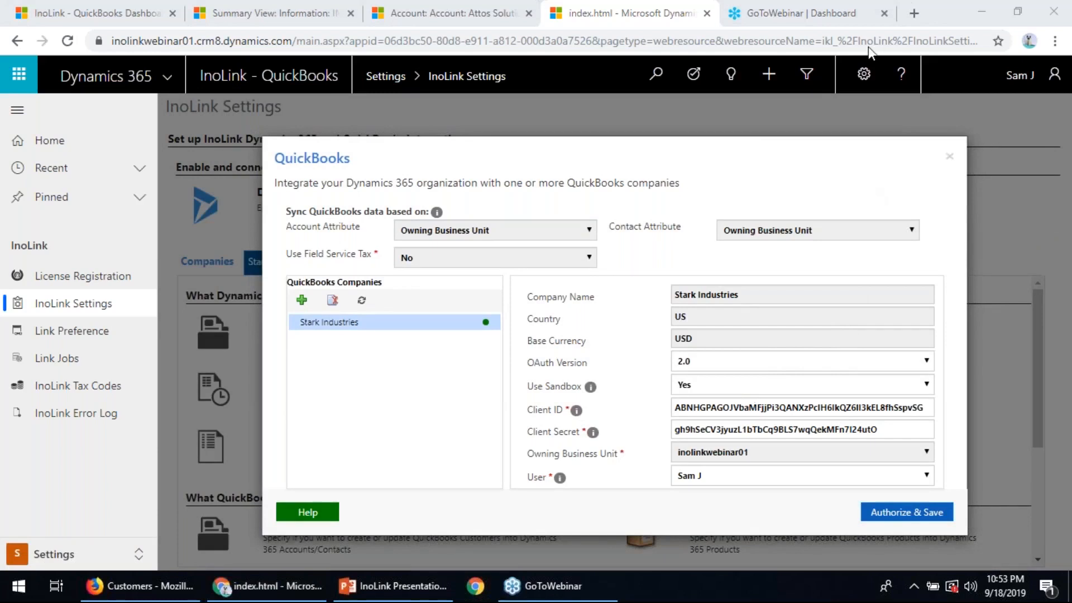
left_click(857, 56)
- Skim the help page on connecting and configuring QuickBooks, and return to the QuickBooks connection settings
left_click(317, 518)
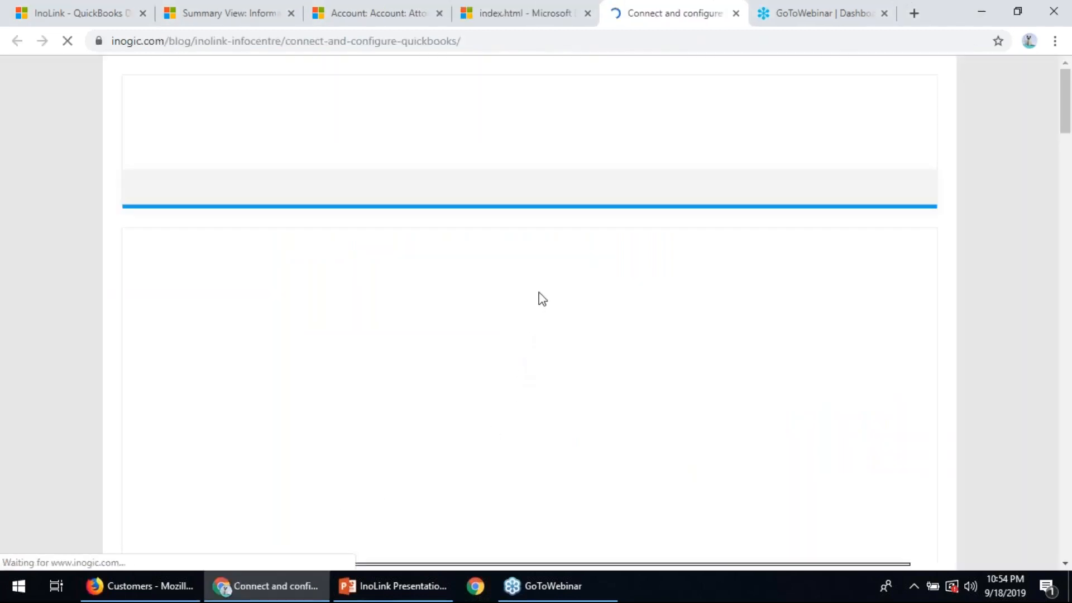
scroll(541, 299, "down", 8)
scroll(564, 215, "down", 7)
left_click(522, 13)
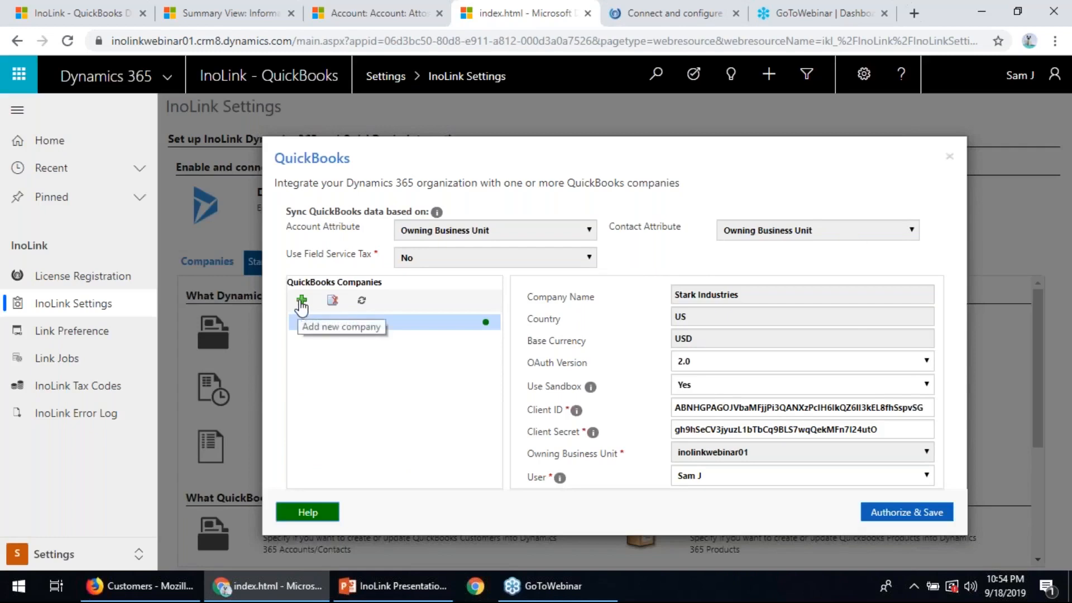
- Start a blank new company entry in the QuickBooks connection settings and close them without authorizing it
left_click(302, 300)
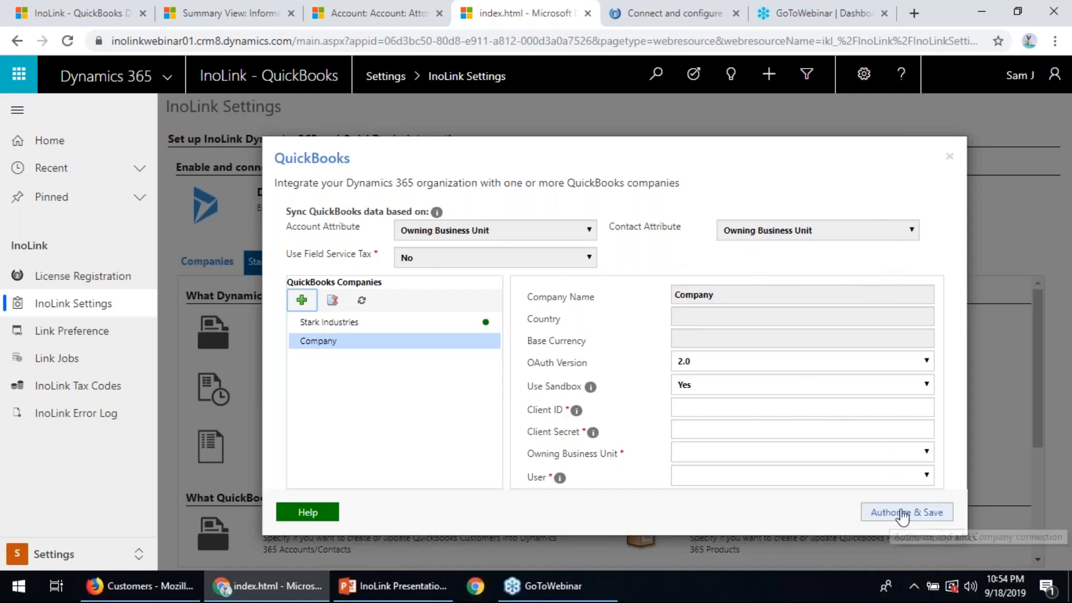
left_click(950, 160)
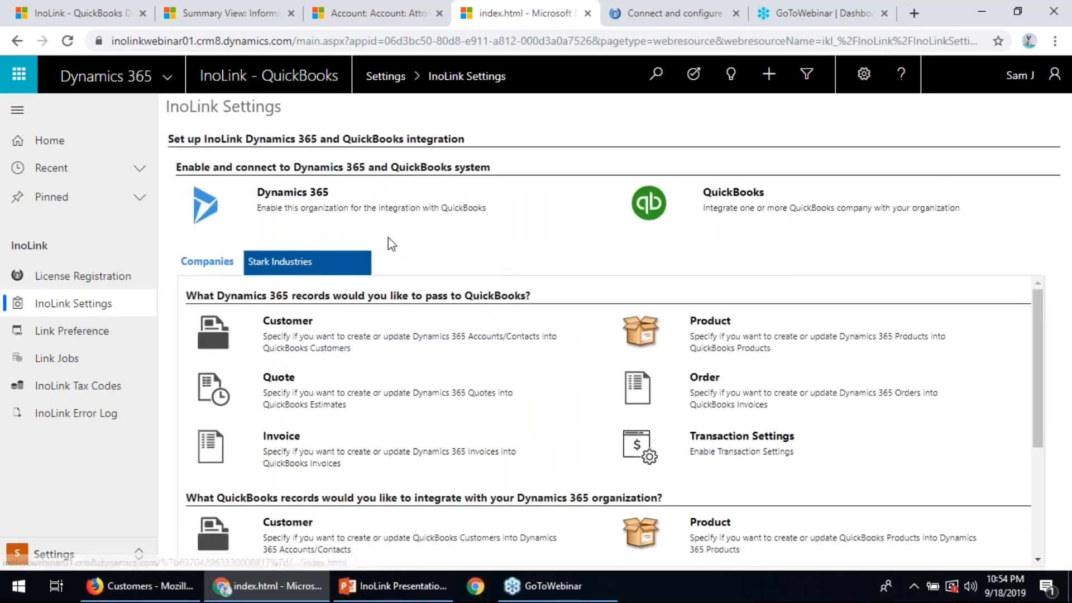
- Look over the Stark Industries integration options, and check the name matching choices for syncing Dynamics 365 customers to QuickBooks
scroll(584, 347, "down", 1)
scroll(584, 347, "up", 1)
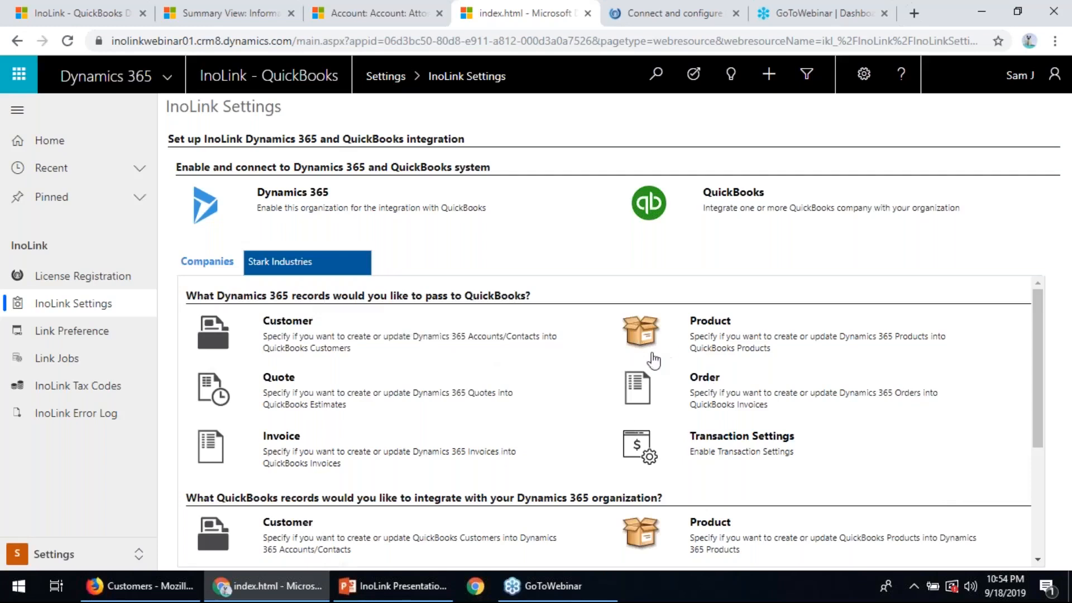
scroll(585, 429, "down", 3)
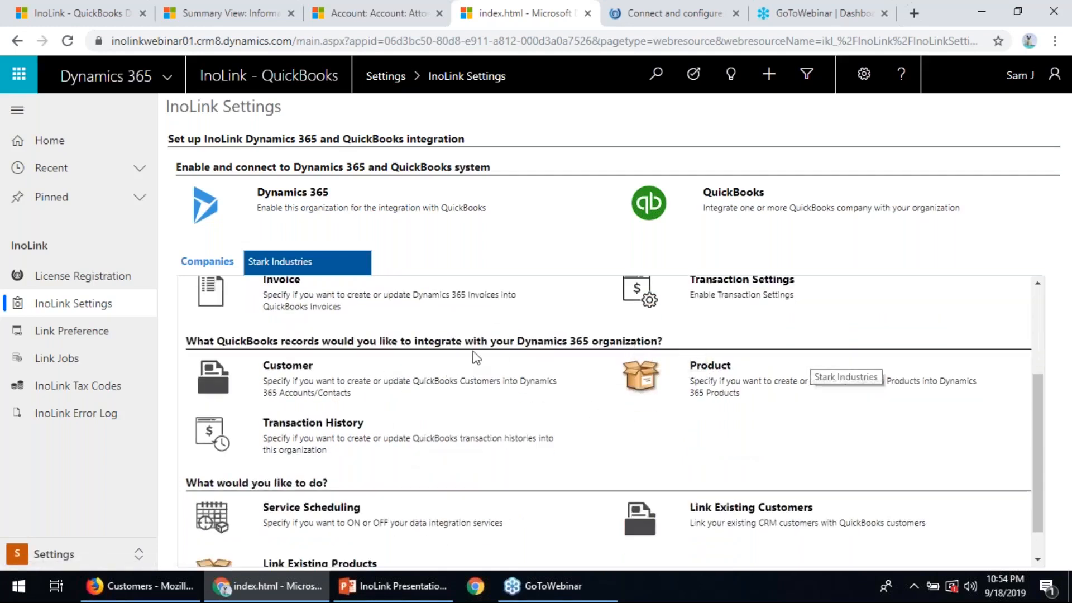
scroll(565, 431, "up", 3)
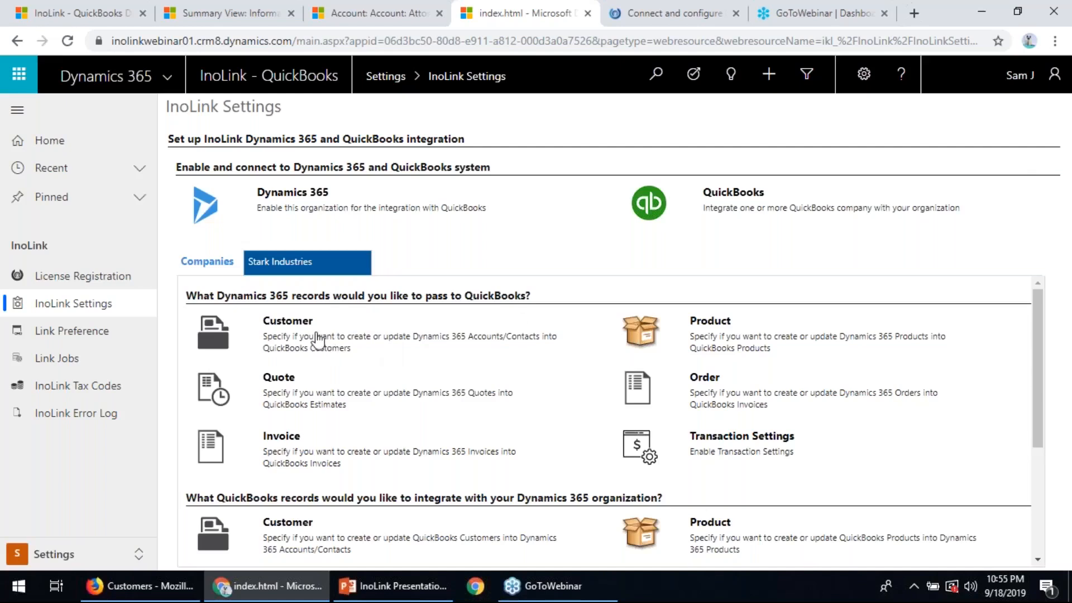
left_click(295, 336)
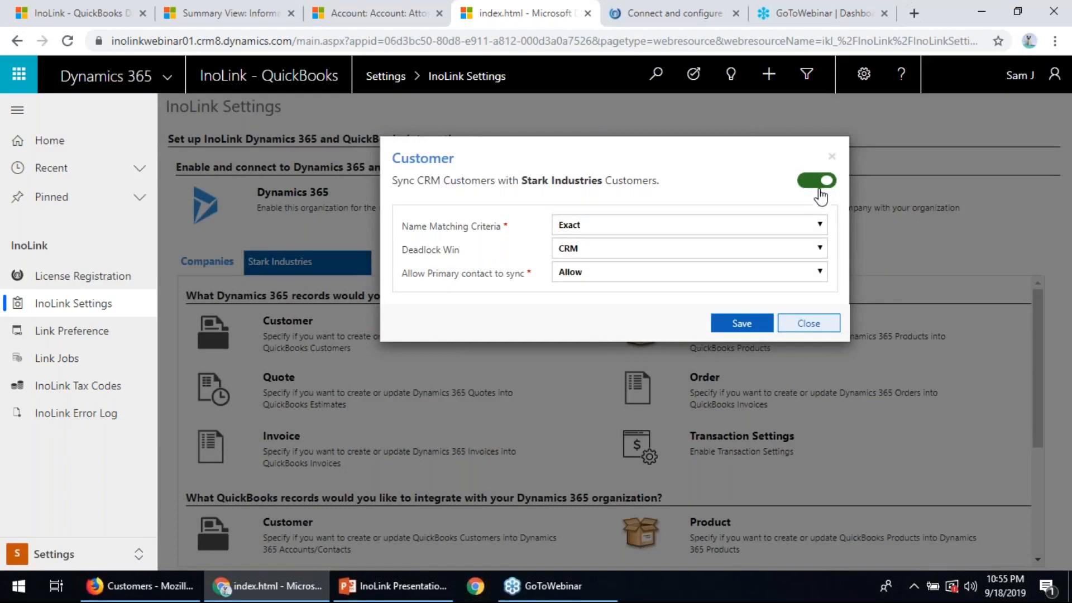
left_click(583, 232)
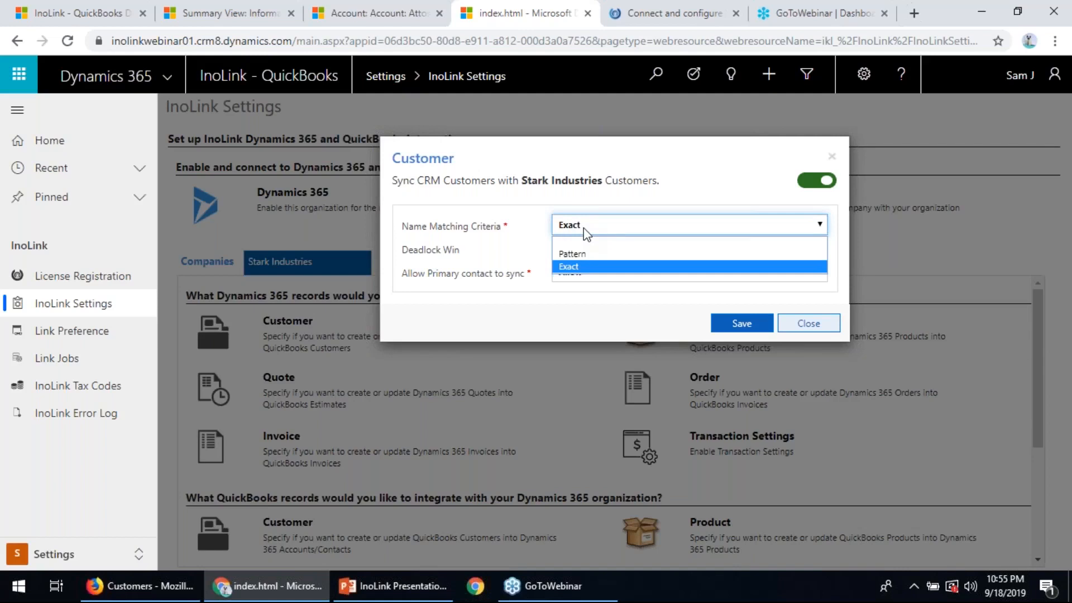
left_click(584, 228)
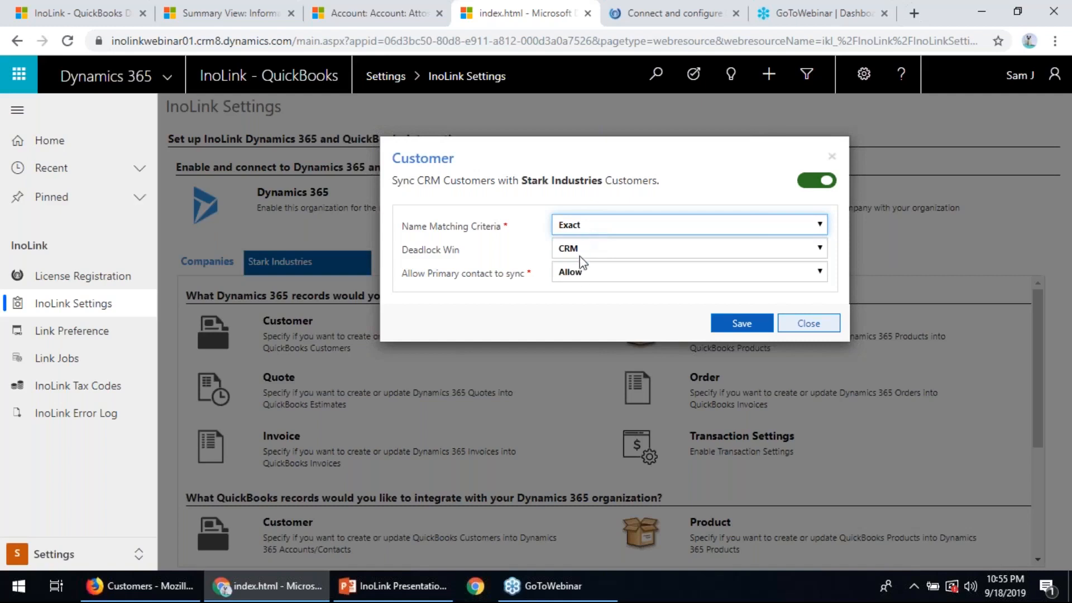
- Check the choices for allowing primary contacts to sync, and close the customer sync settings
left_click(582, 277)
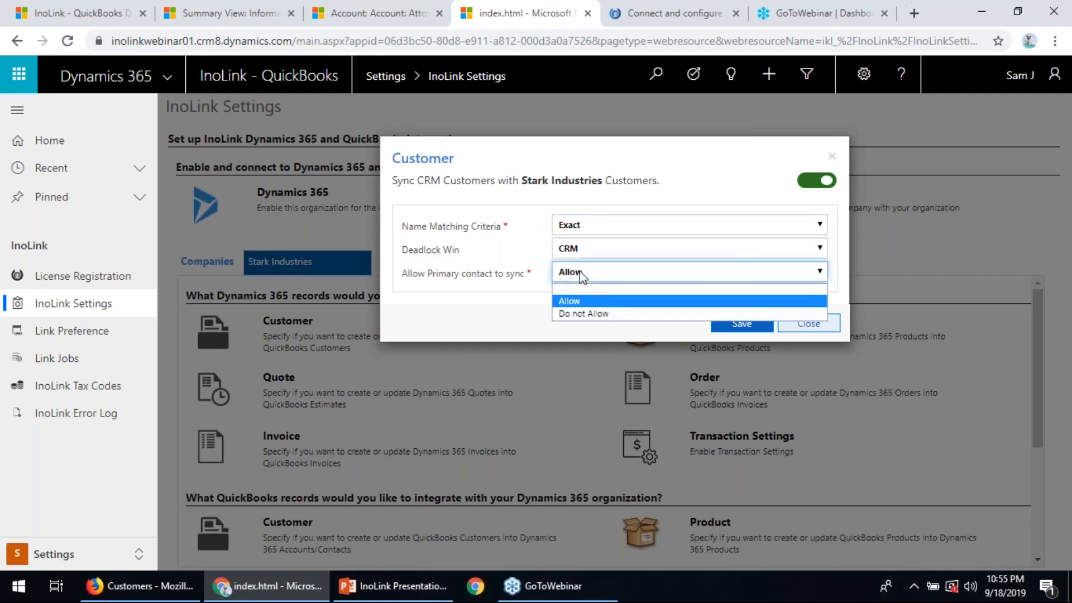
left_click(583, 277)
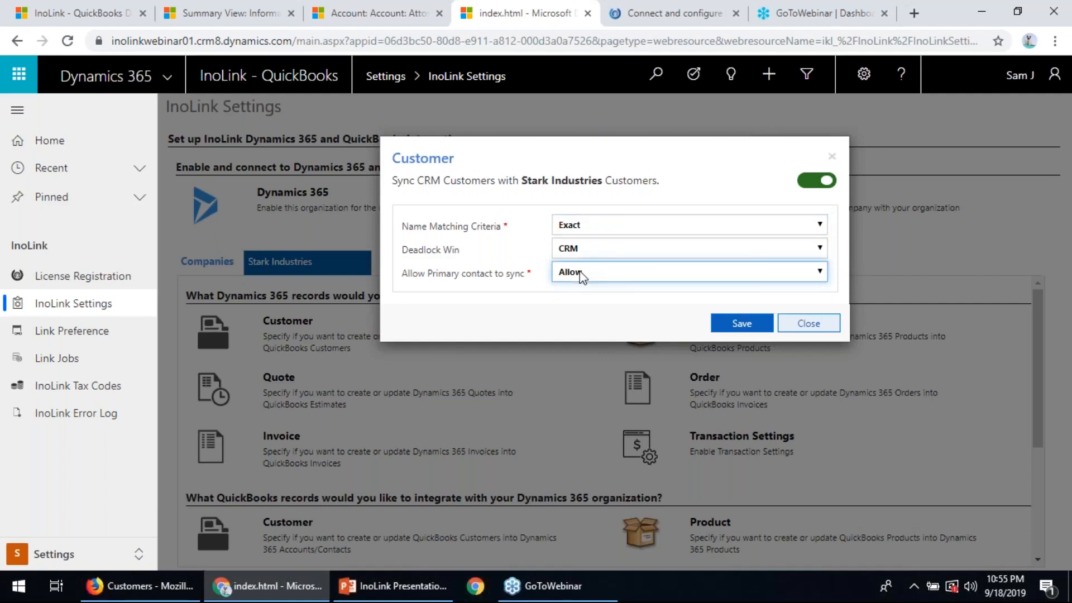
left_click(583, 277)
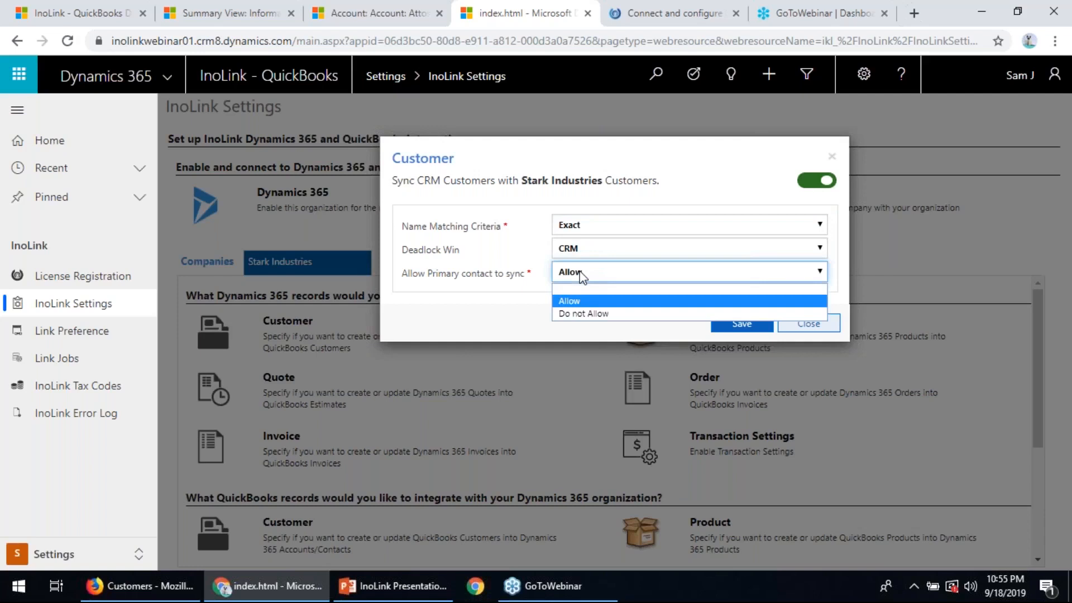
left_click(583, 276)
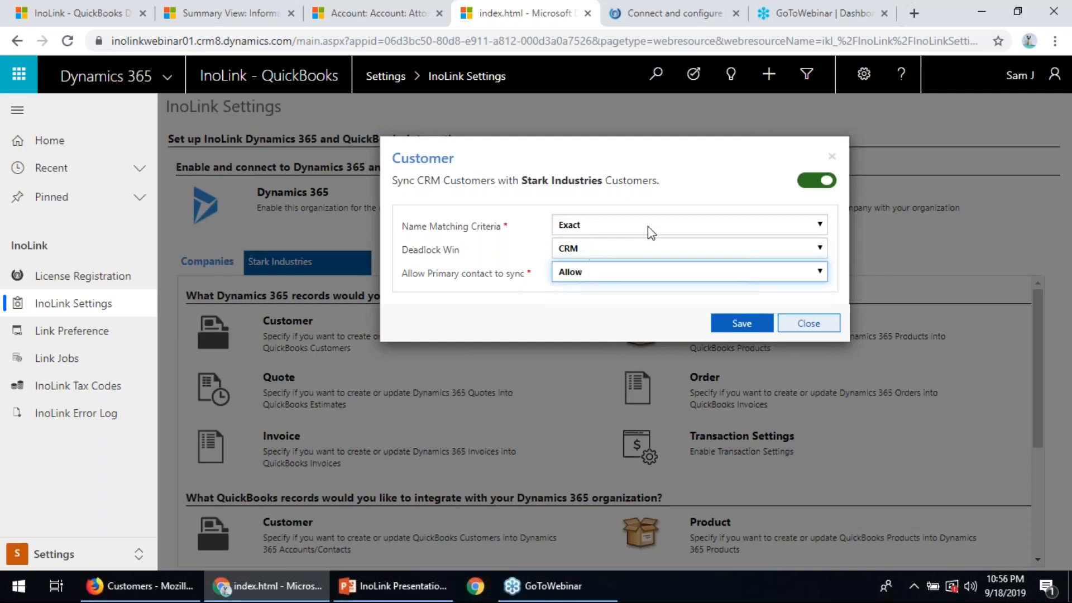
left_click(737, 324)
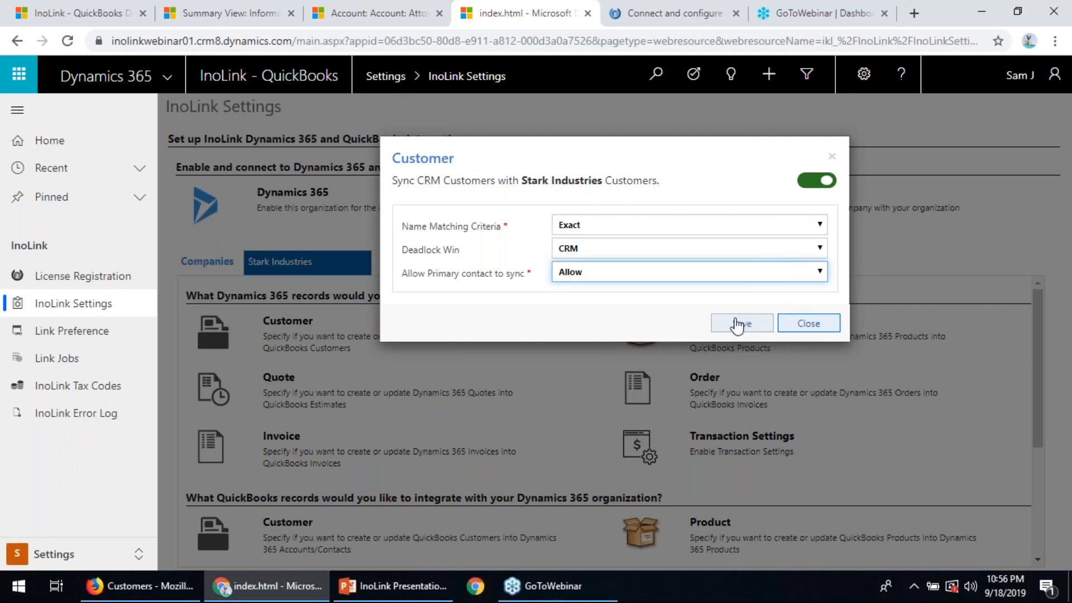
left_click(836, 159)
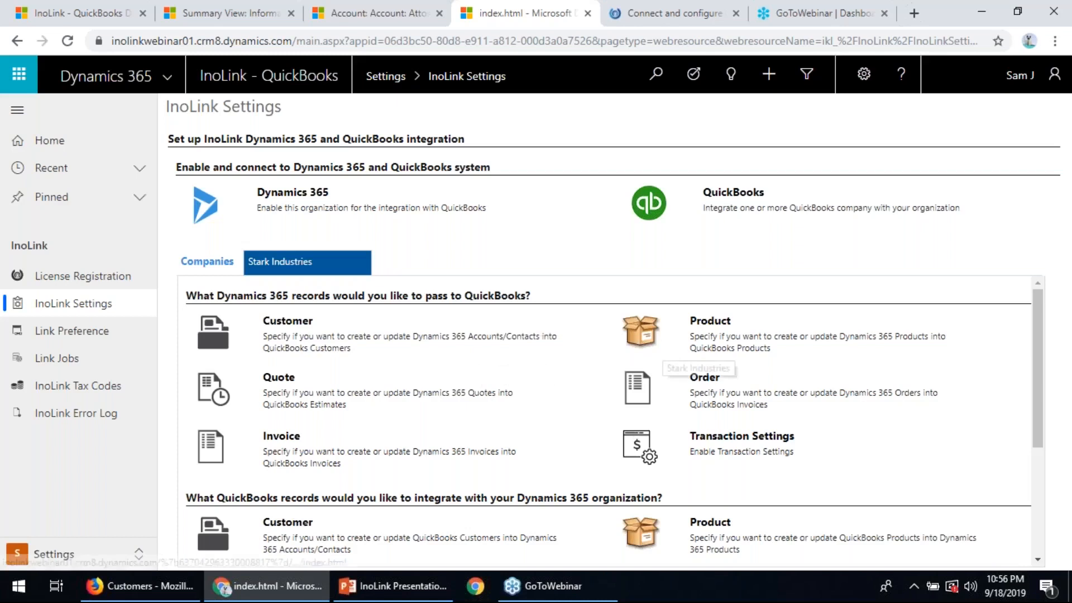
- Review the Dynamics 365 product sync settings, including the base price list and inventory account mapping, and close them
left_click(717, 338)
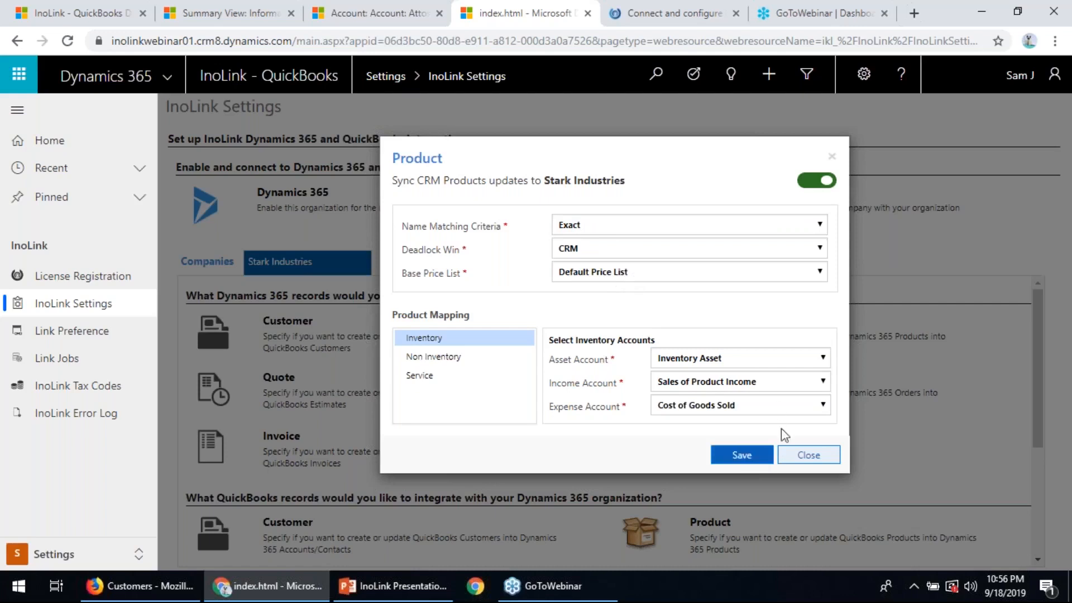
left_click(817, 462)
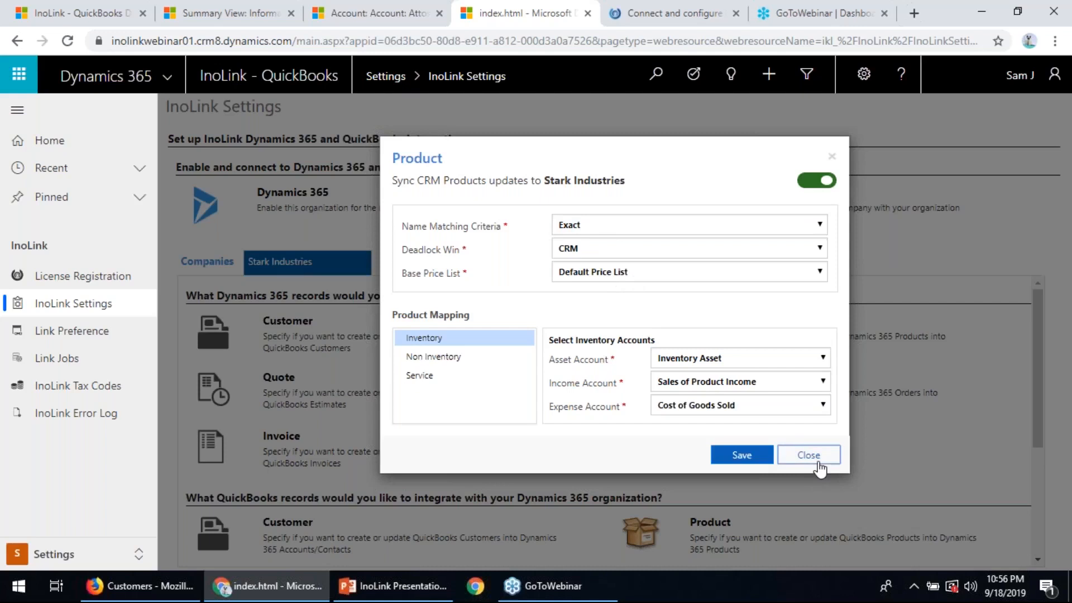
left_click(819, 467)
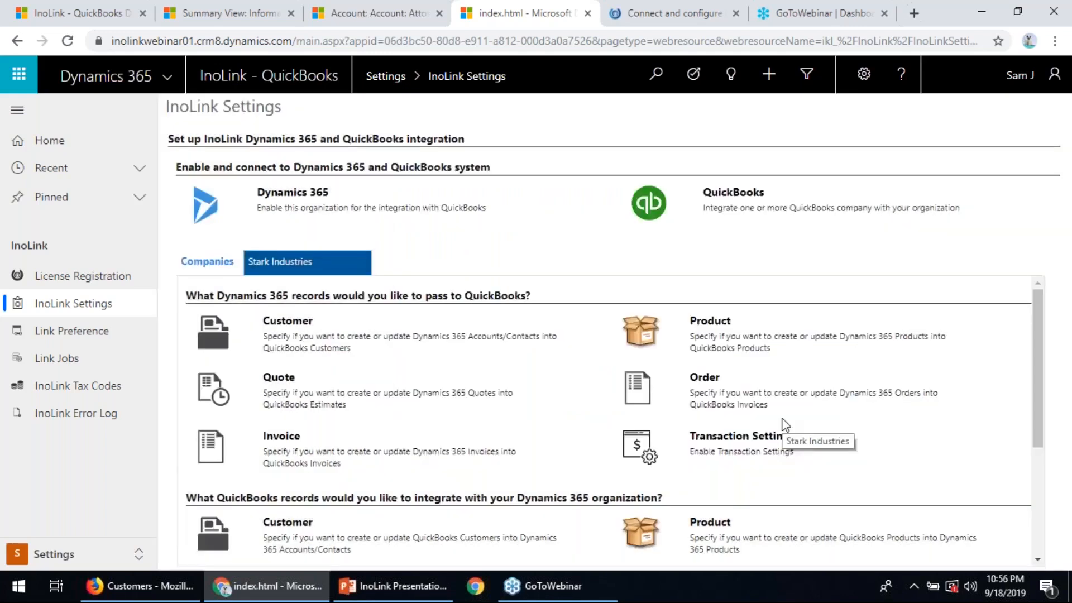
- Open the quote sync settings and check the choices for automatically creating missing customers
left_click(310, 396)
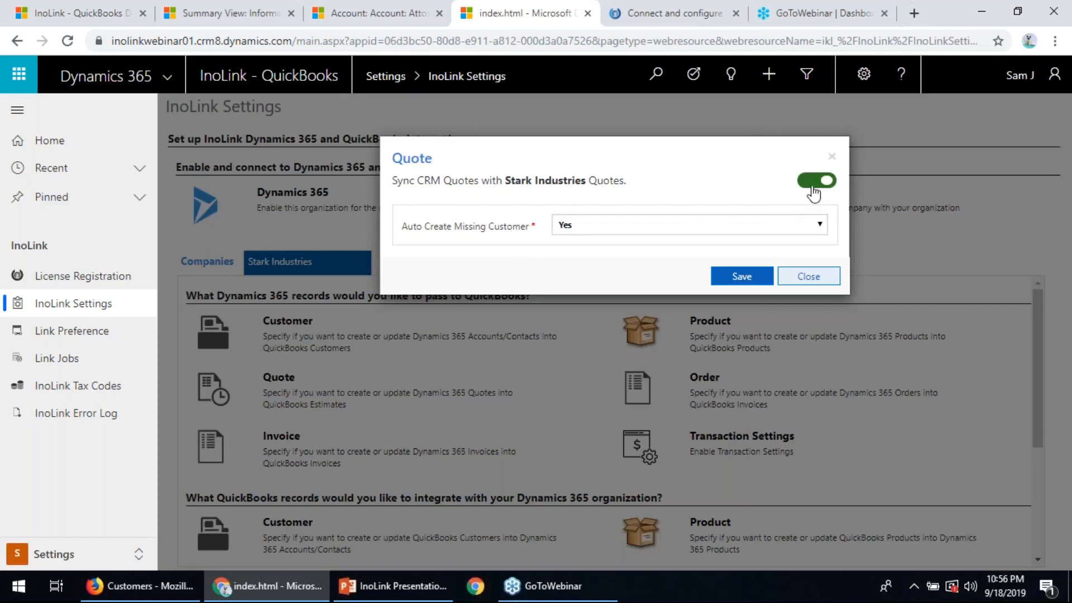
left_click(672, 235)
left_click(672, 235)
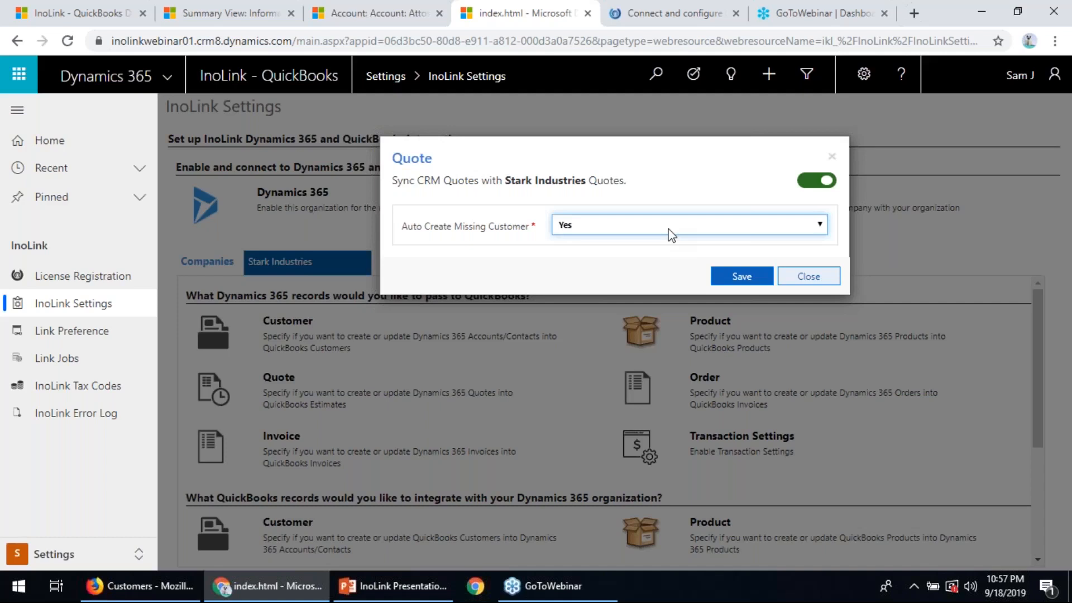
- Close the quote sync settings, and review the Stark Industries transaction settings for write-in, discount and shipping products and tax calculation
left_click(832, 157)
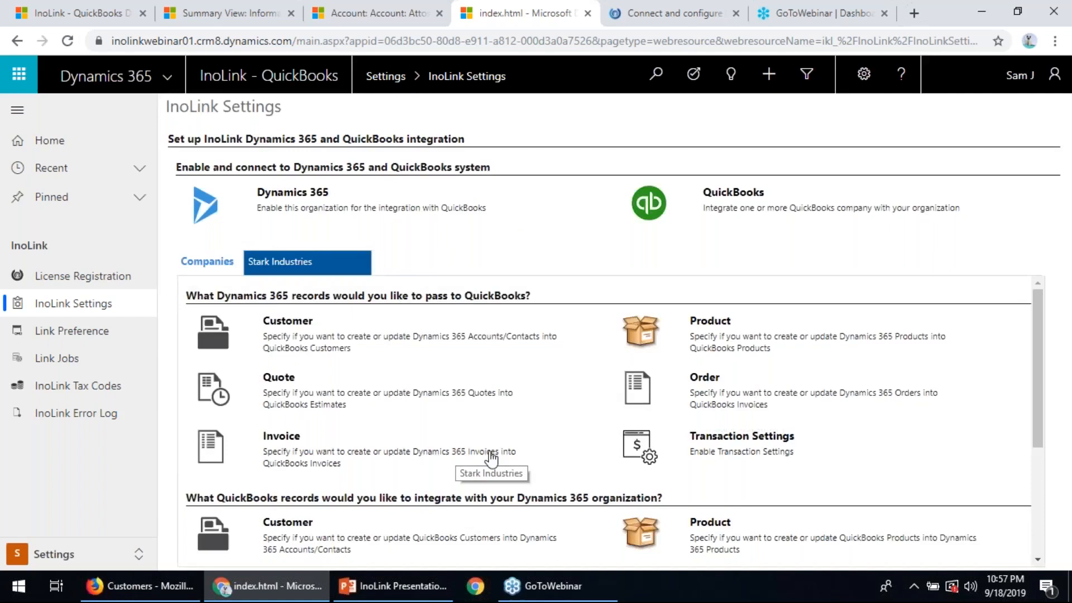
scroll(491, 459, "down", 2)
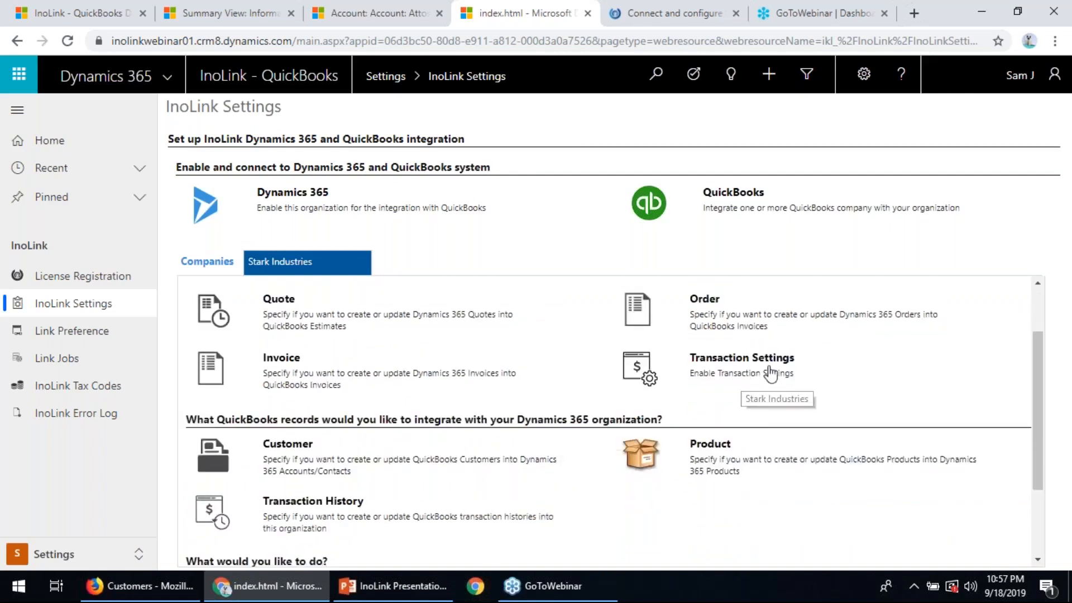
left_click(771, 371)
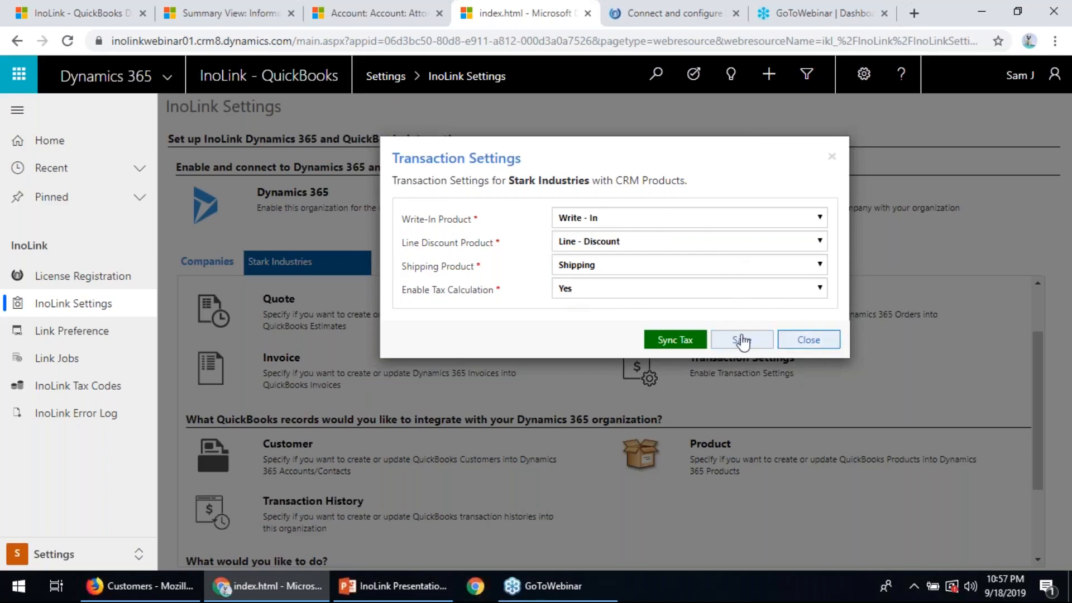
left_click(824, 341)
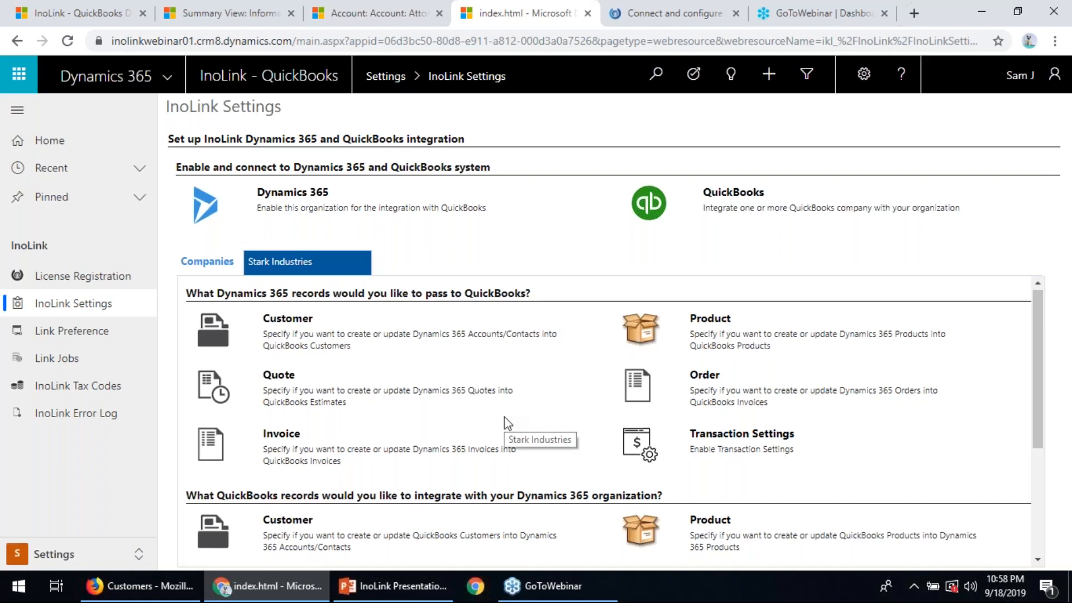
- Review the settings for syncing QuickBooks customers into Dynamics 365, including name matching and deadlock handling, and close them
scroll(504, 417, "down", 3)
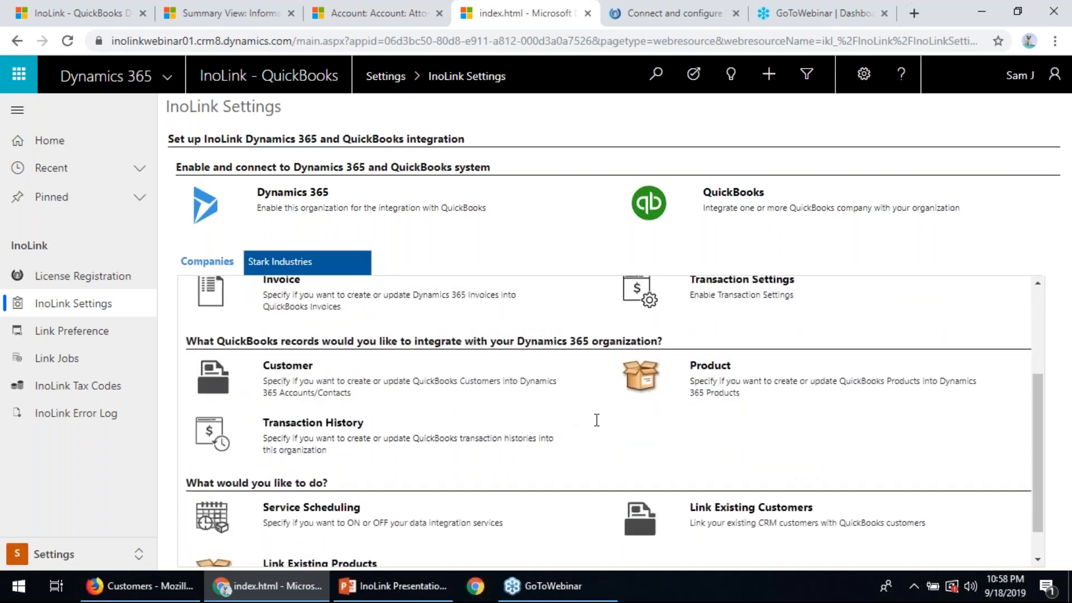
left_click(290, 387)
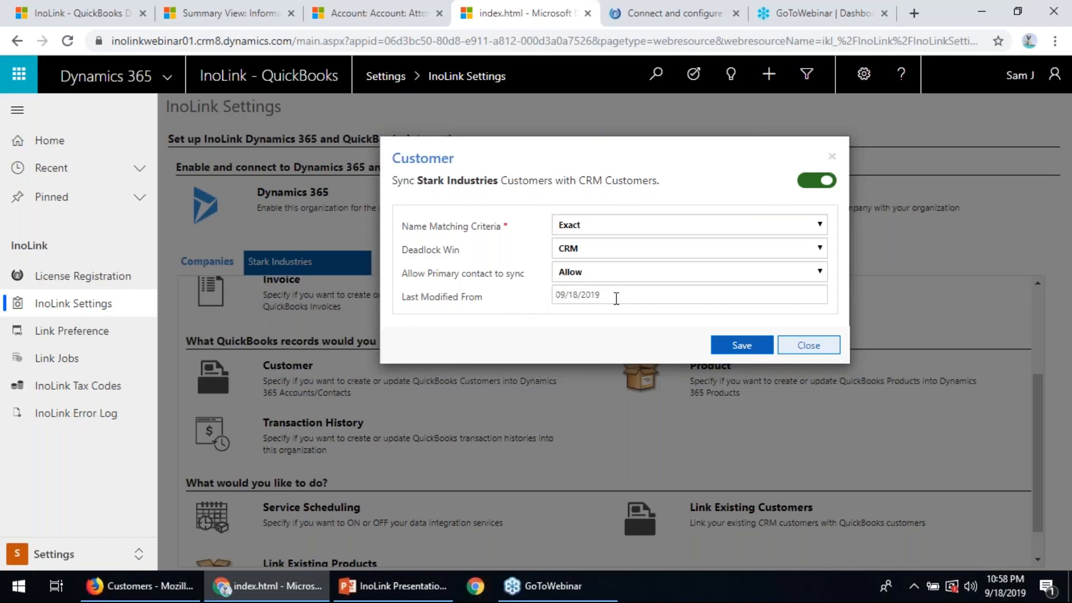
left_click(809, 345)
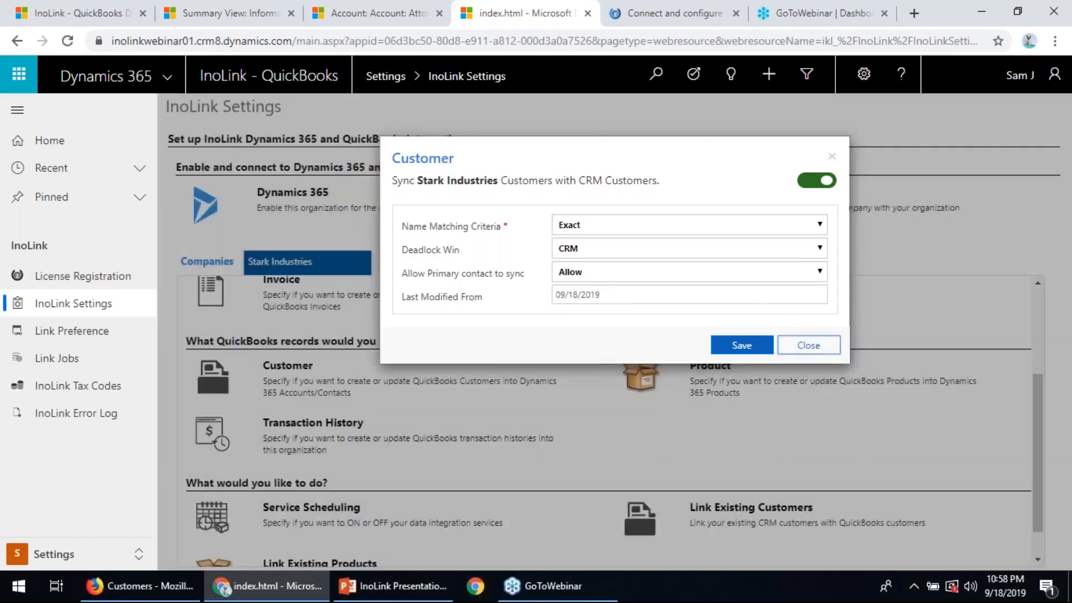
- Review the Transaction History sync settings for the selected QuickBooks transaction types and the last-modified date, and close them
scroll(746, 357, "down", 1)
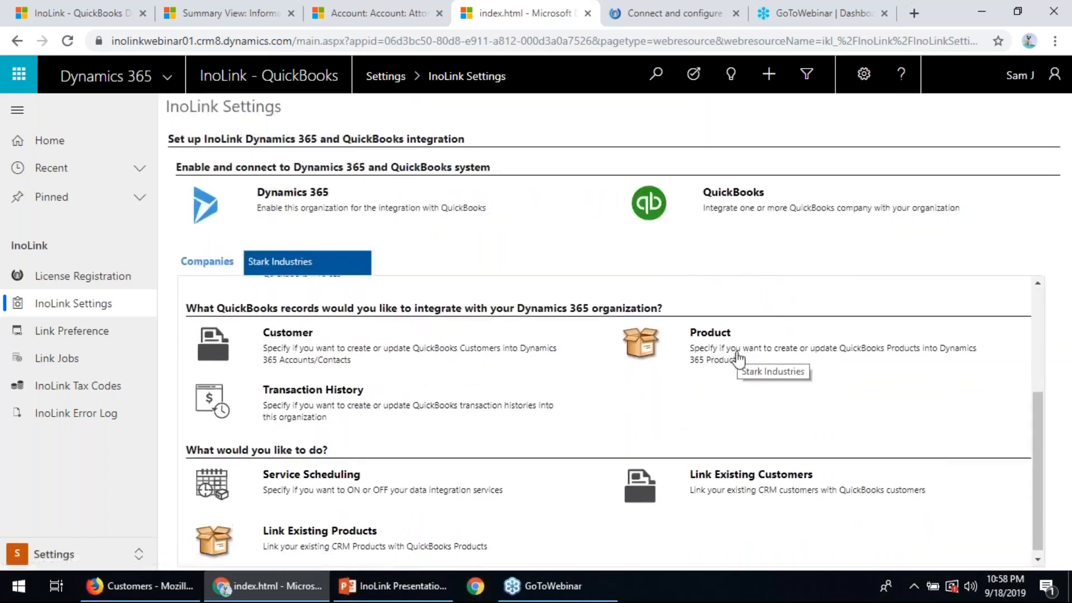
scroll(736, 361, "up", 2)
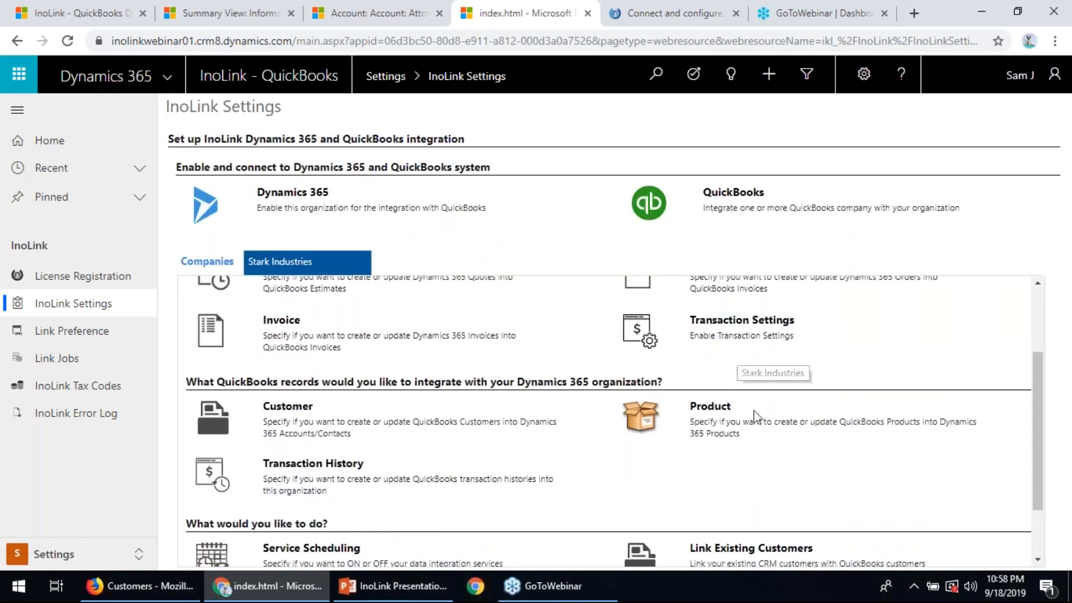
scroll(732, 349, "down", 2)
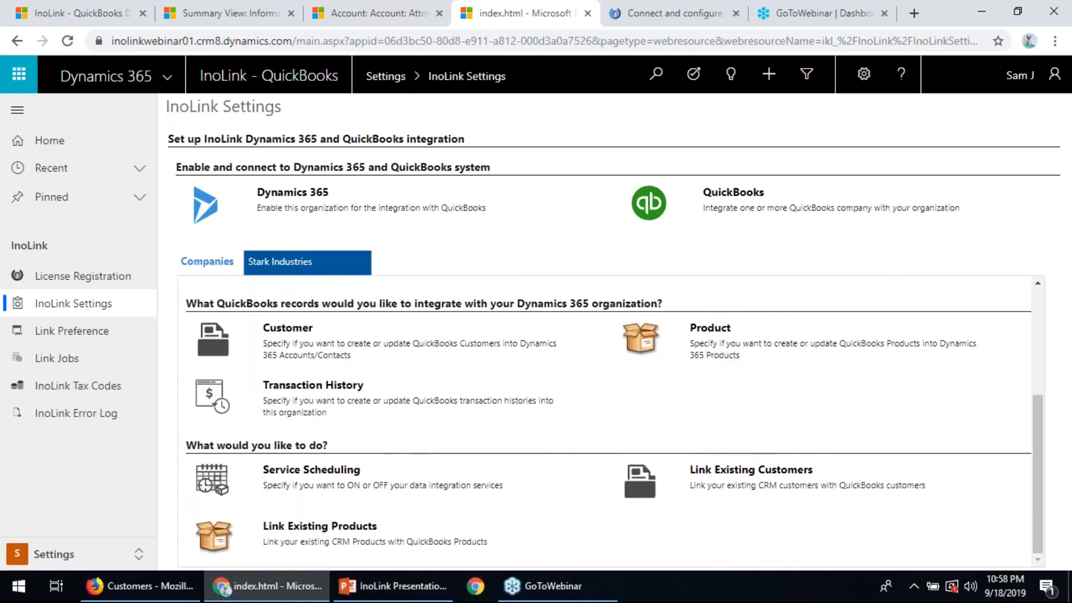
left_click(312, 385)
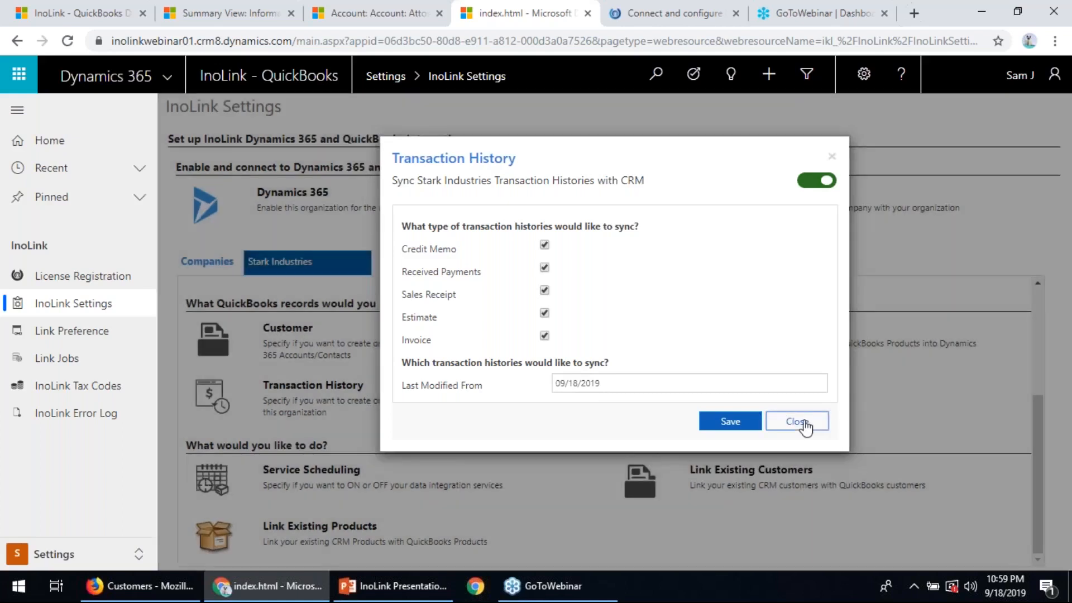
left_click(805, 425)
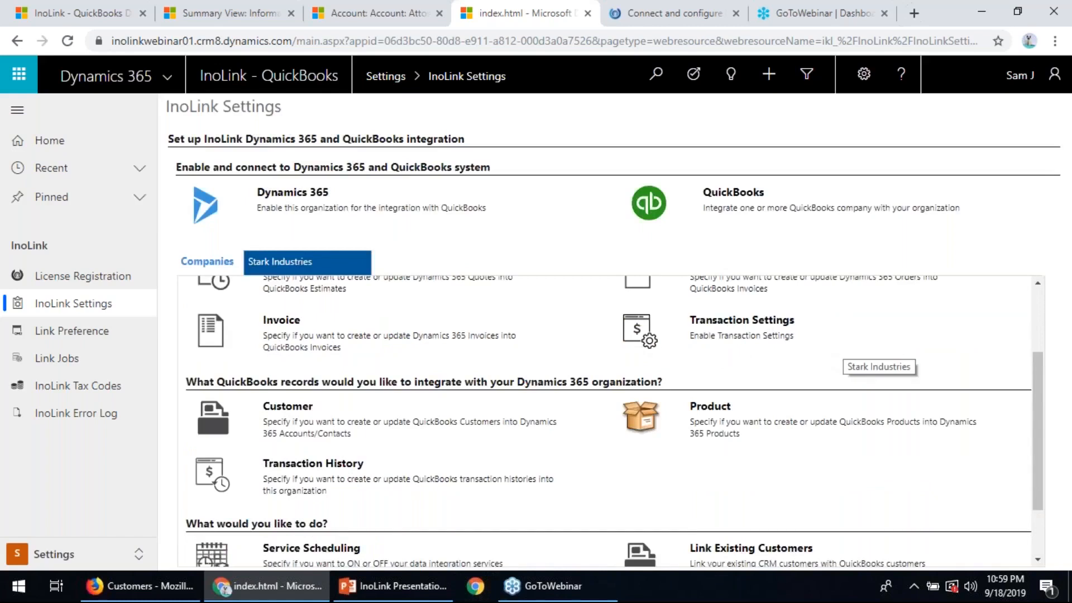
- Review the Service Scheduling days, times and poll intervals for all three InoLink services, and close the schedule
scroll(838, 375, "down", 2)
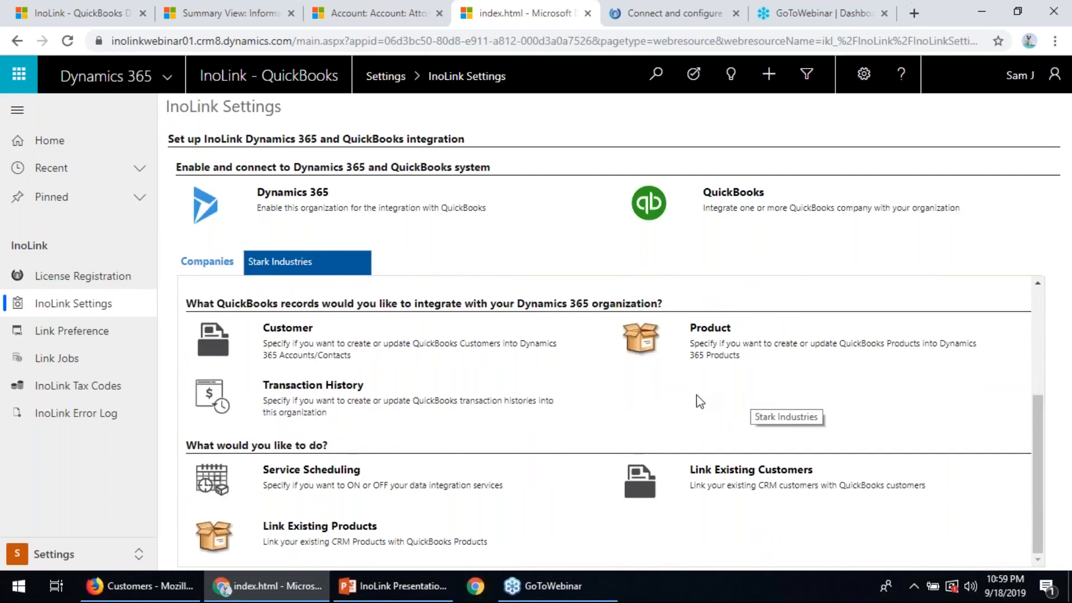
left_click(342, 486)
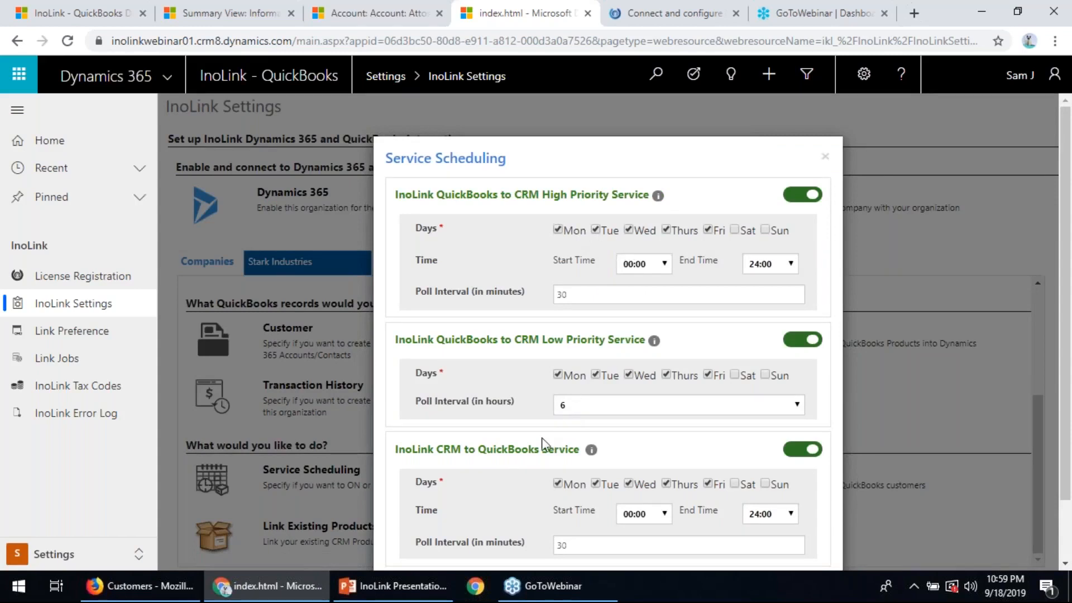
scroll(541, 443, "down", 3)
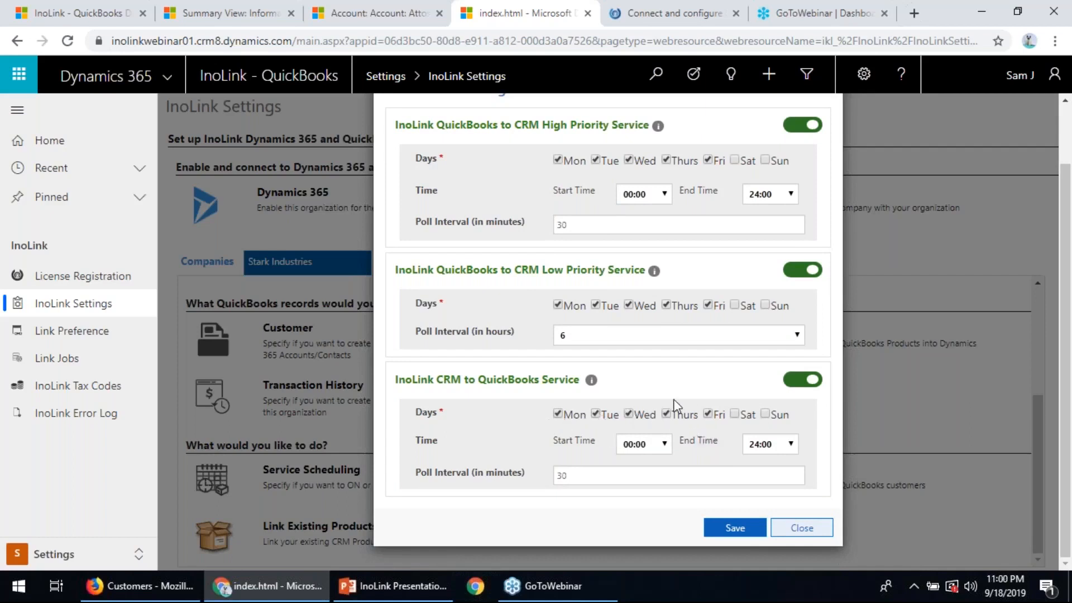
left_click(821, 535)
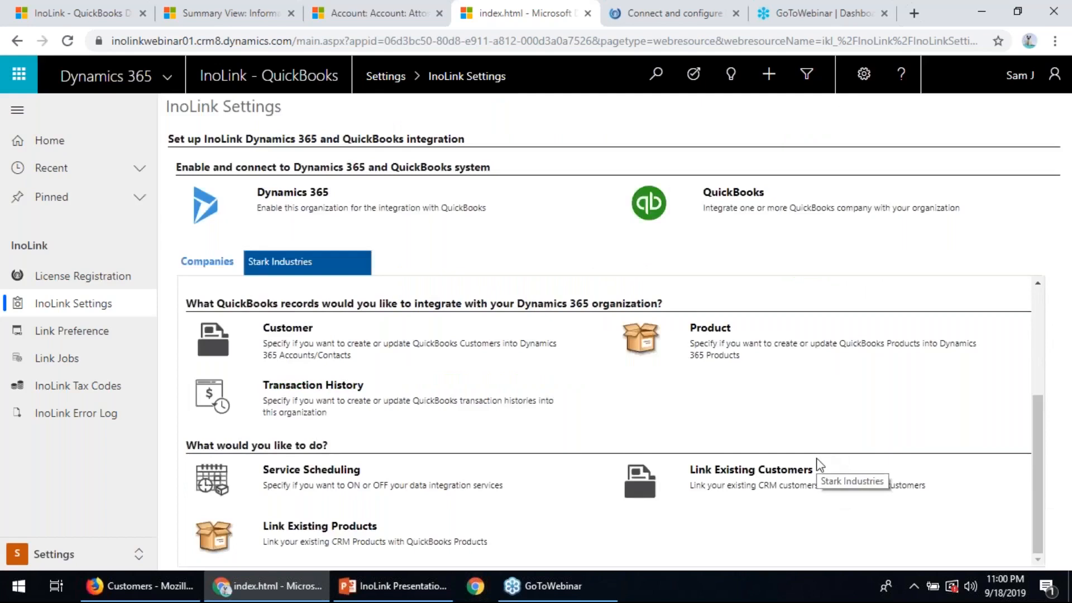
- Look through the Link Existing Customers list pairing CRM accounts with QuickBooks customers, and close it without saving
left_click(750, 474)
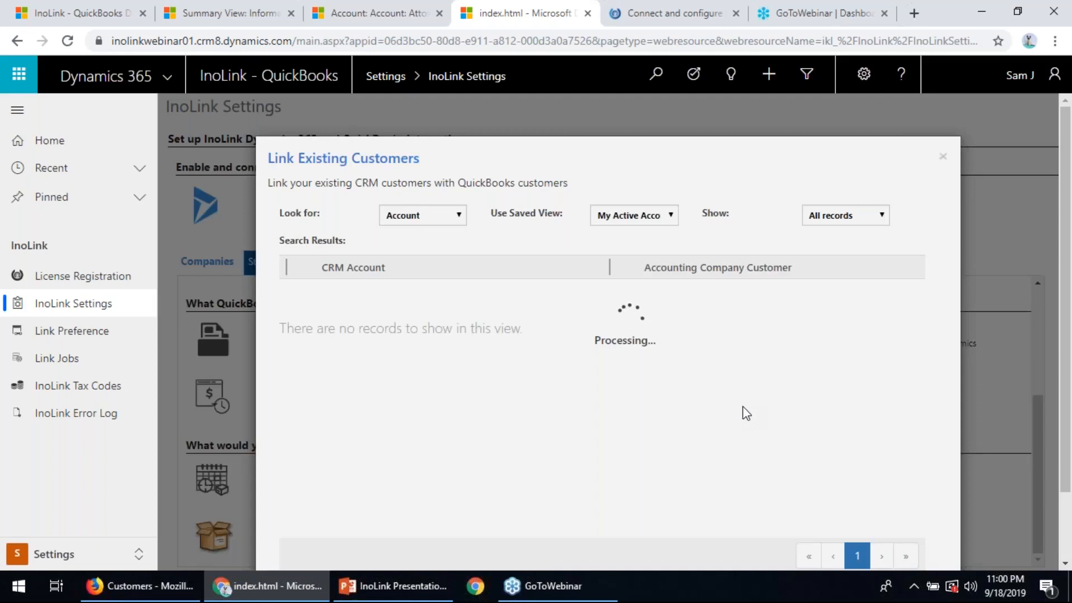
scroll(743, 413, "down", 8)
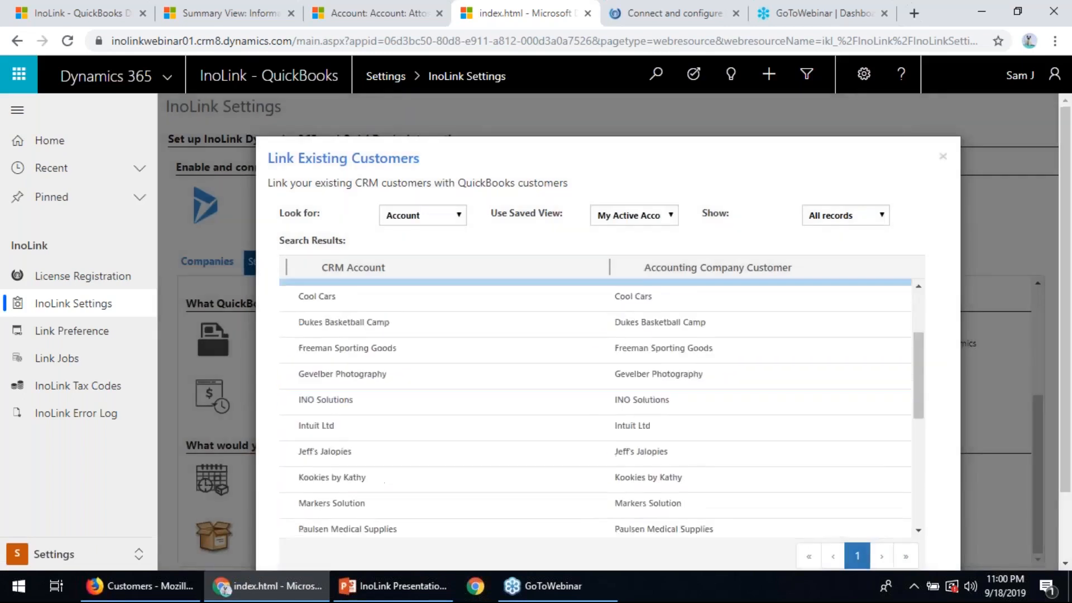
scroll(775, 438, "down", 2)
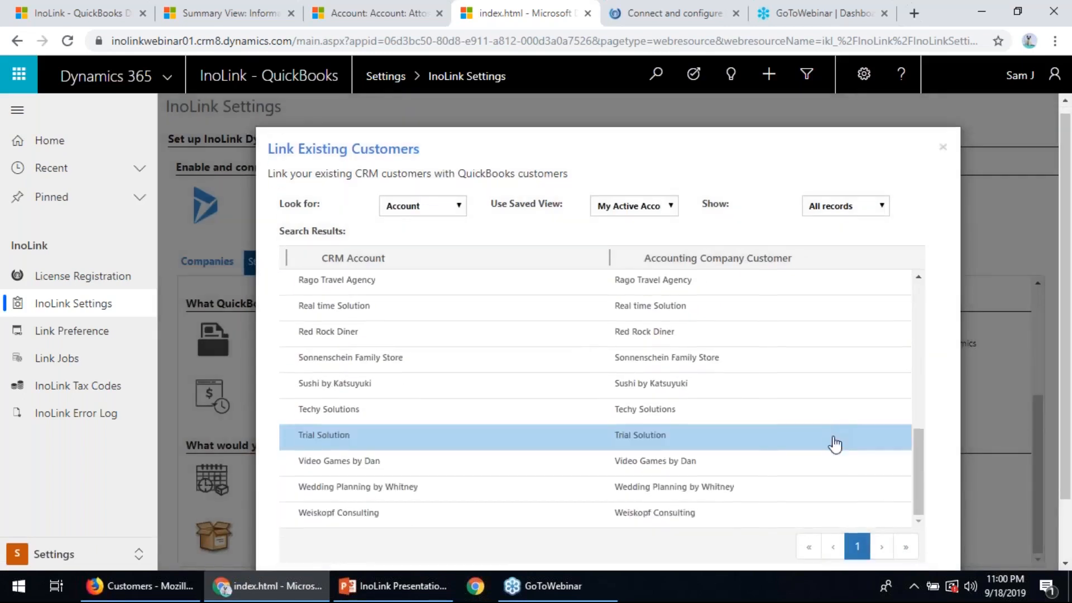
scroll(838, 443, "down", 3)
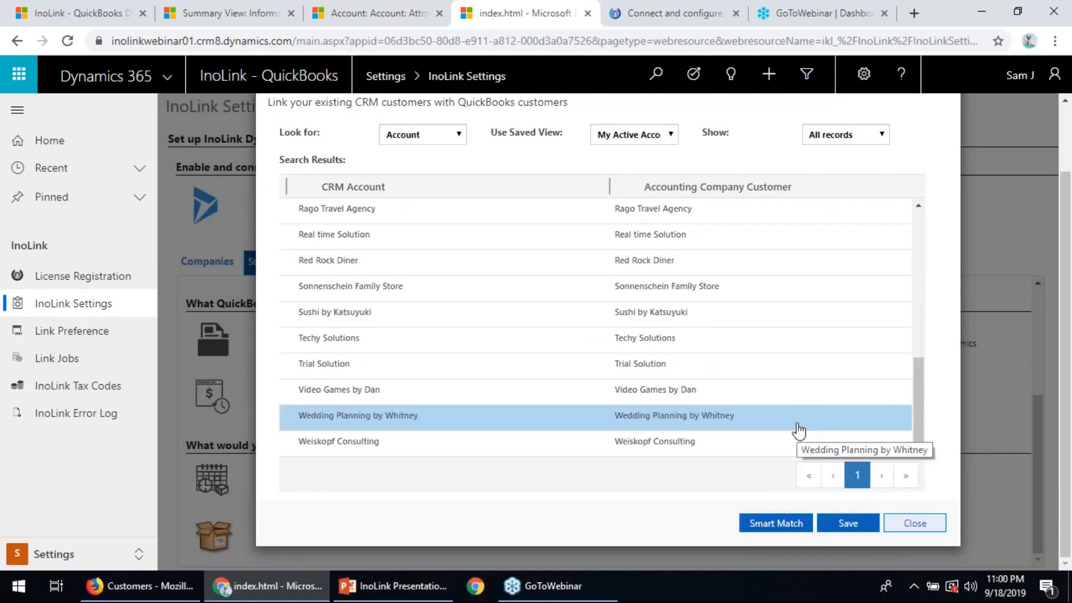
left_click(922, 526)
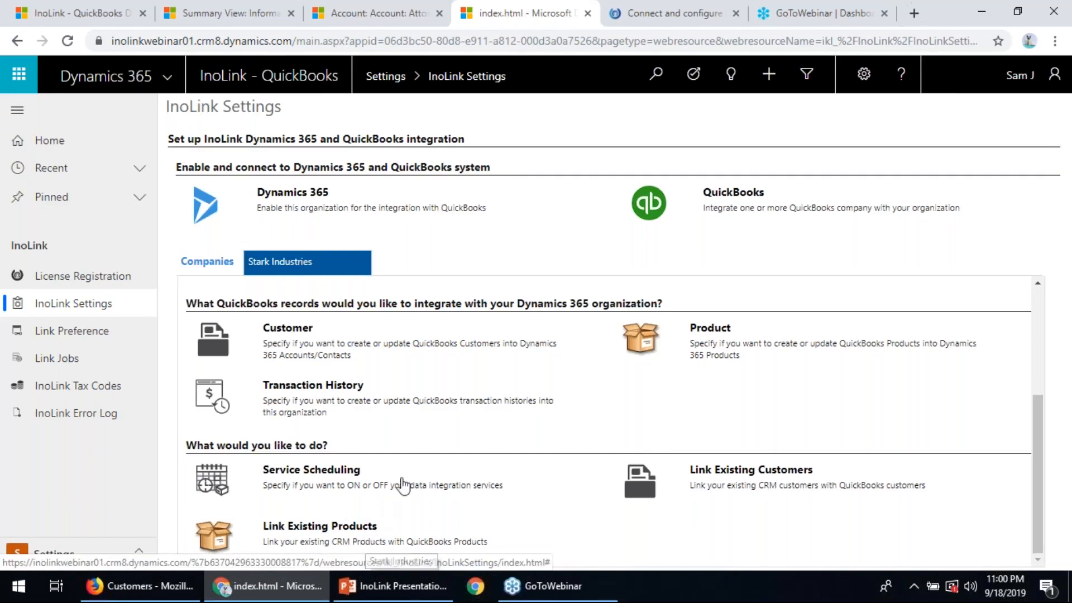
- Reload the Attos Solution account, and review its accounting details, including link status, aging and balance, and transaction history
scroll(488, 465, "up", 3)
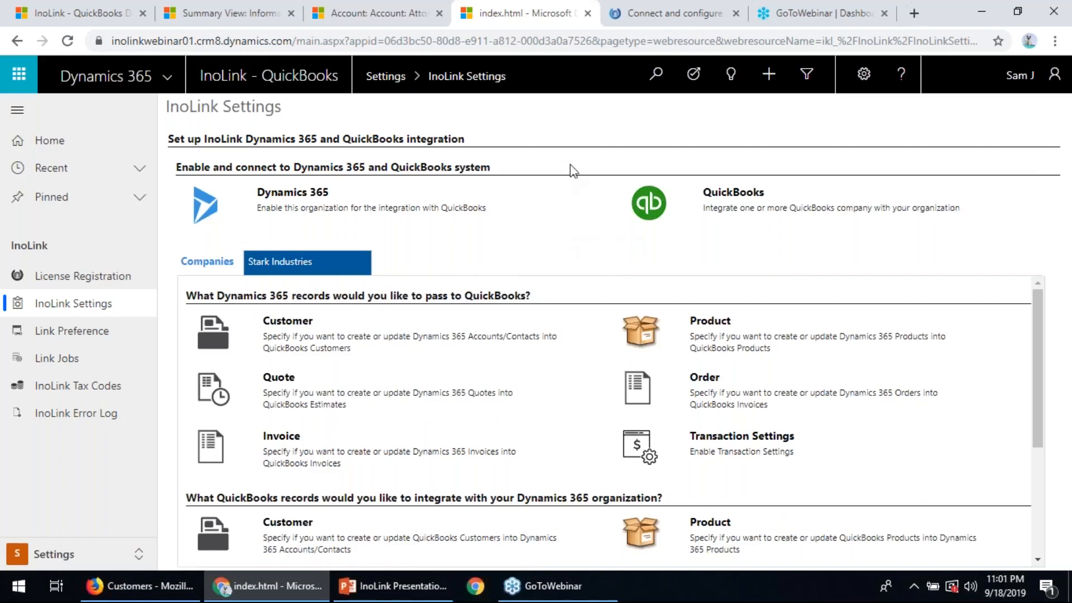
left_click(391, 14)
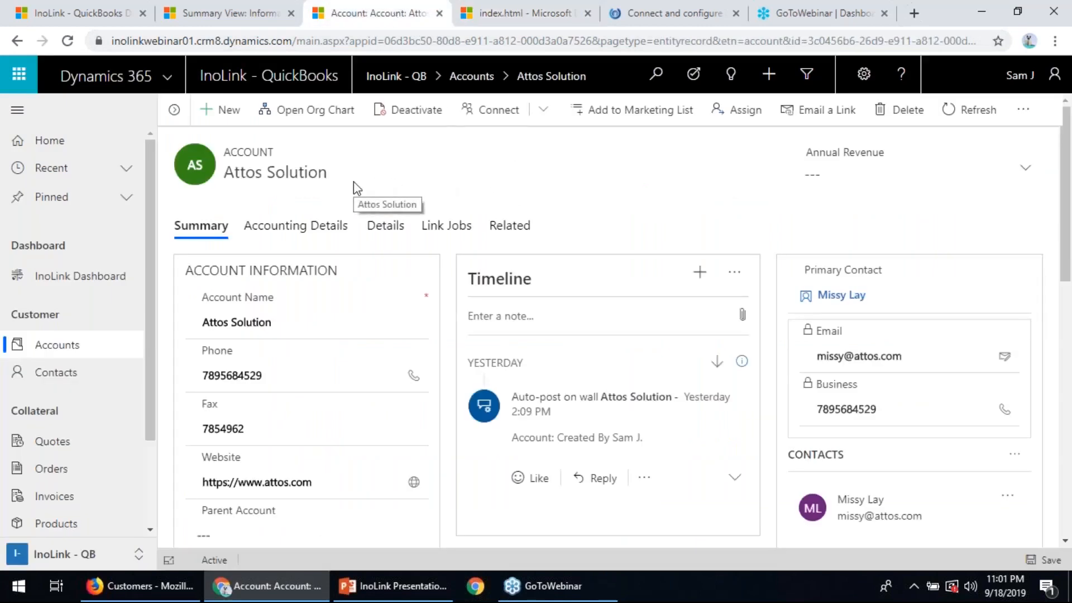
left_click(68, 41)
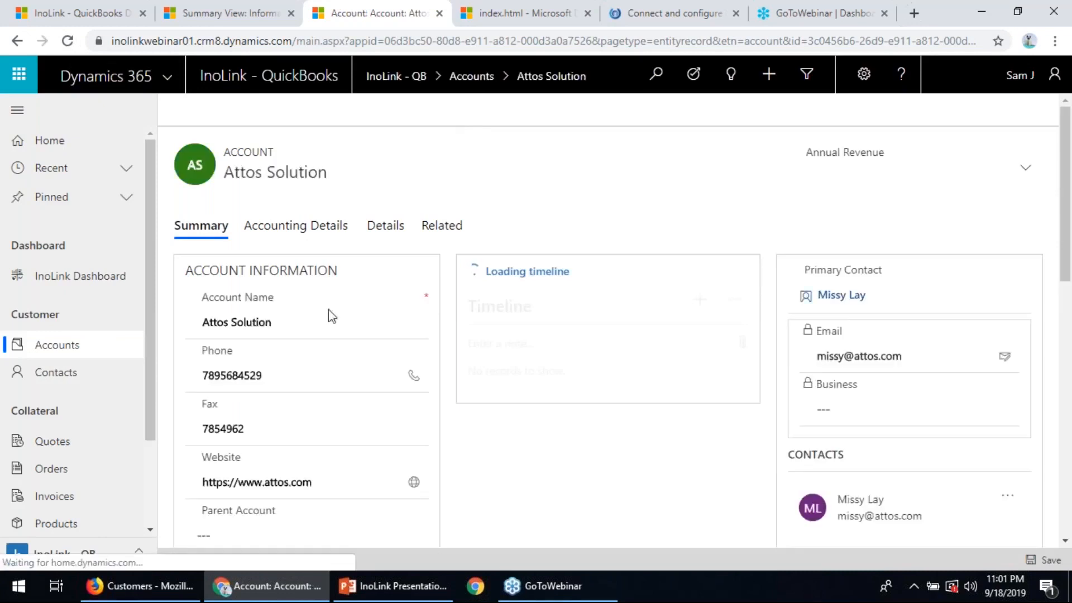
left_click(312, 229)
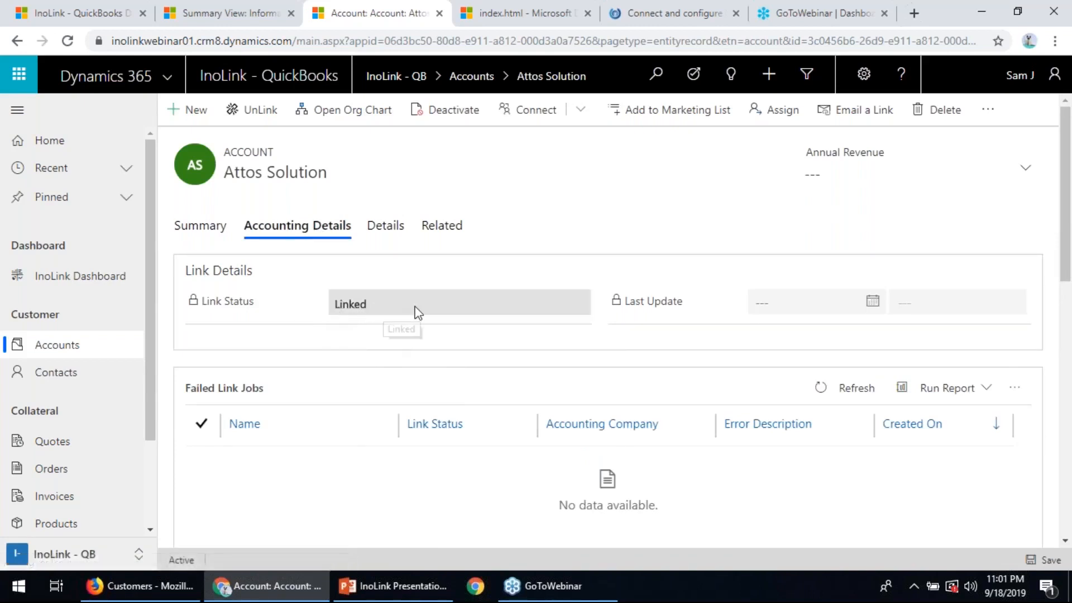
scroll(505, 371, "down", 5)
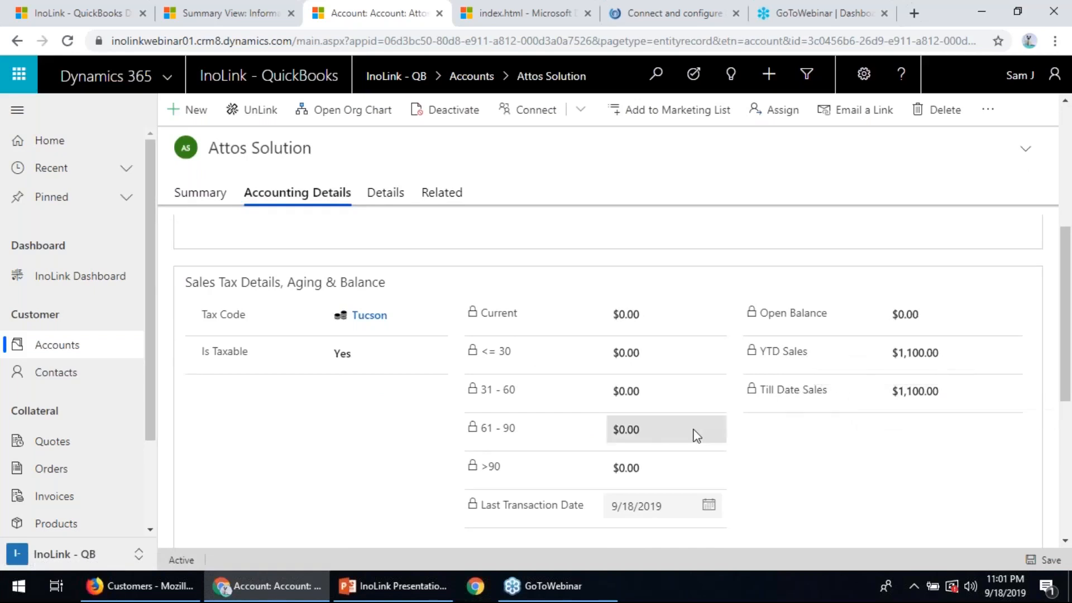
scroll(693, 434, "down", 4)
scroll(693, 434, "down", 2)
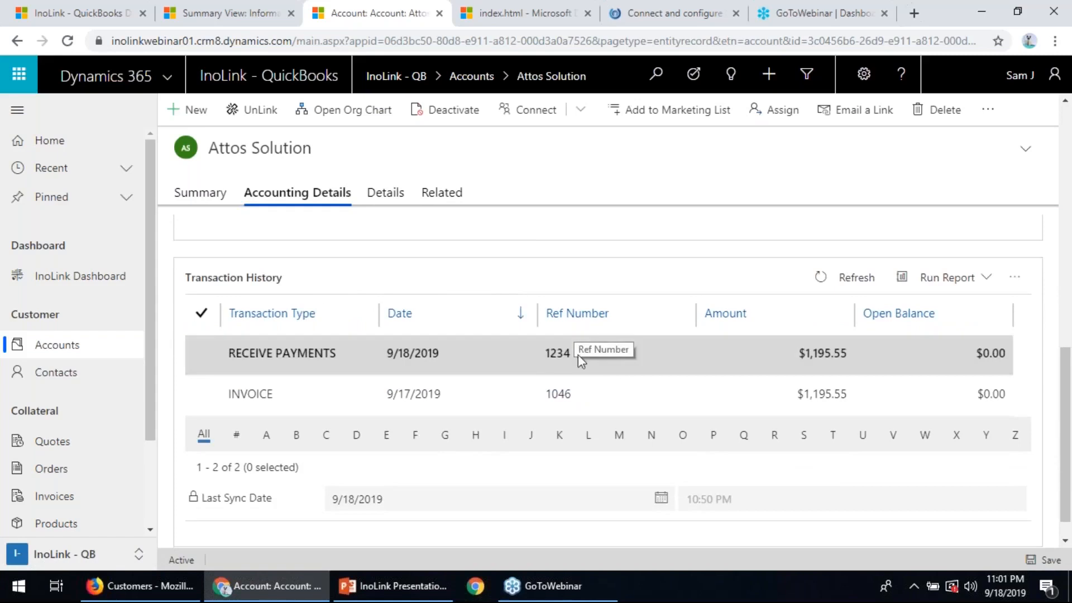
- Open the invoice from the transaction history and its linked sales transaction, and review the general information and line items
double_click(600, 396)
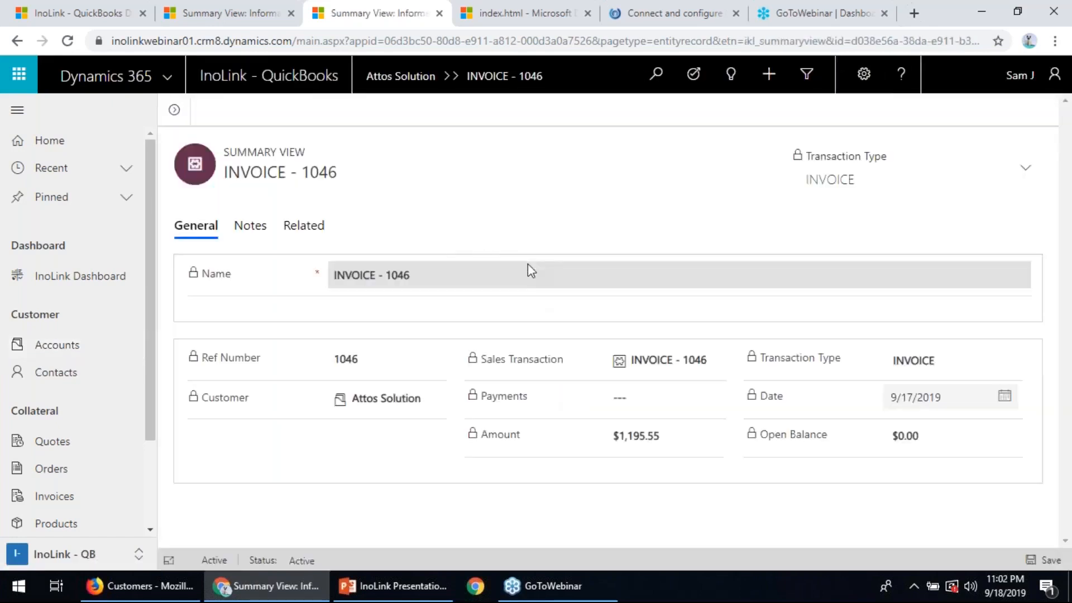
left_click(664, 365)
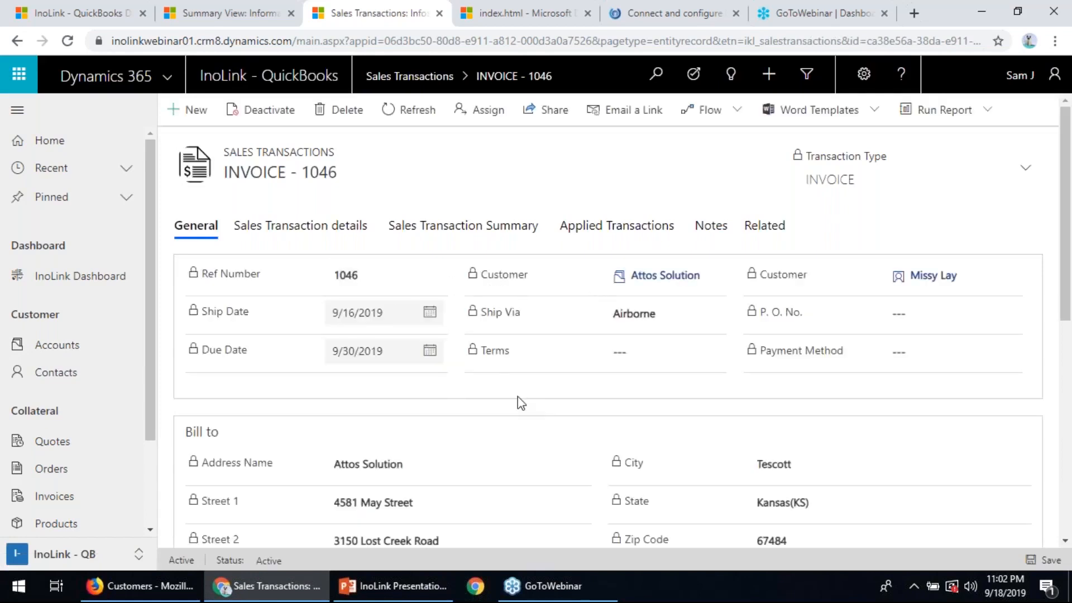
scroll(519, 400, "down", 4)
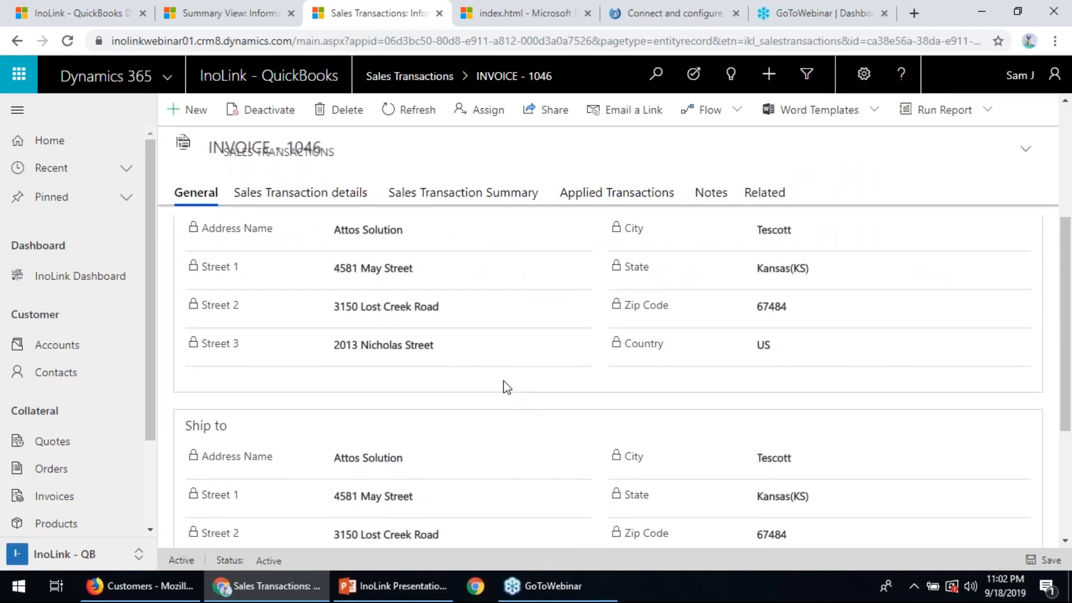
scroll(507, 388, "up", 1)
scroll(506, 386, "up", 5)
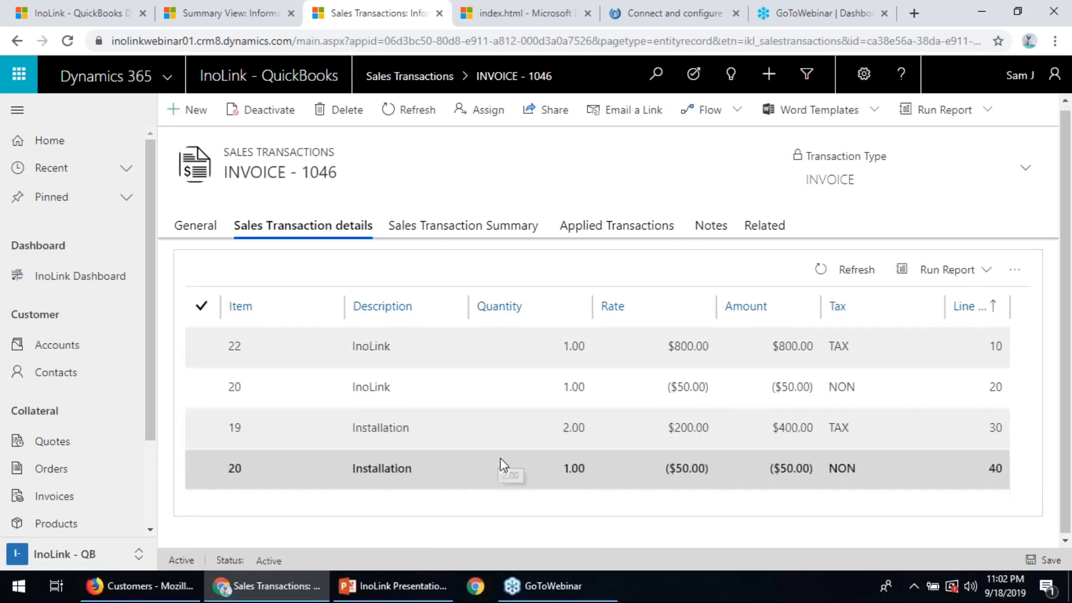
- Review the invoice's sales transaction summary with its tax and totals, and check the payments applied to it
left_click(467, 229)
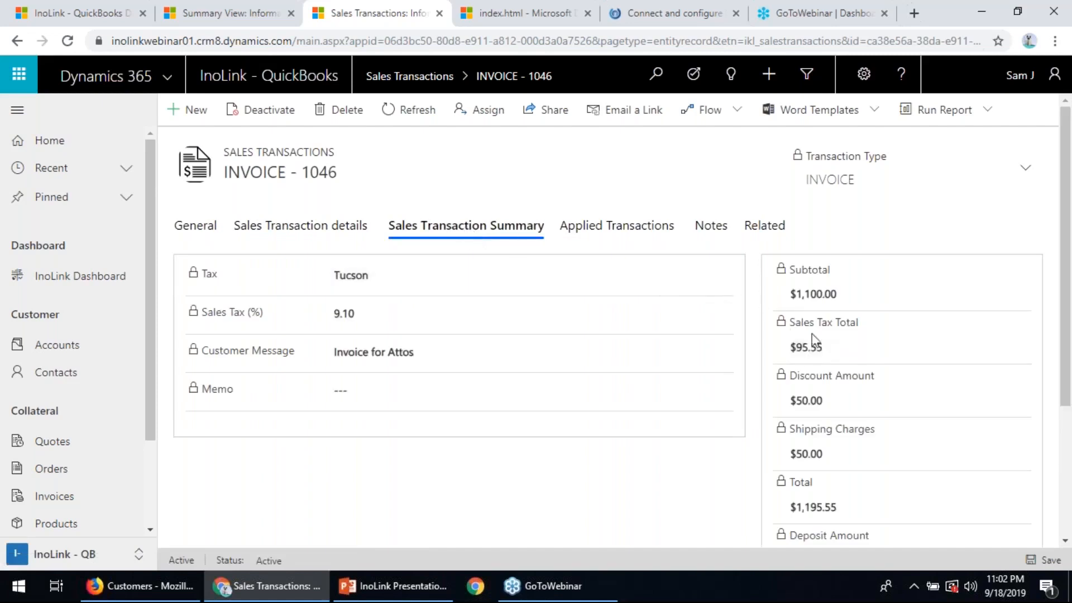
scroll(817, 375, "down", 1)
scroll(818, 374, "down", 5)
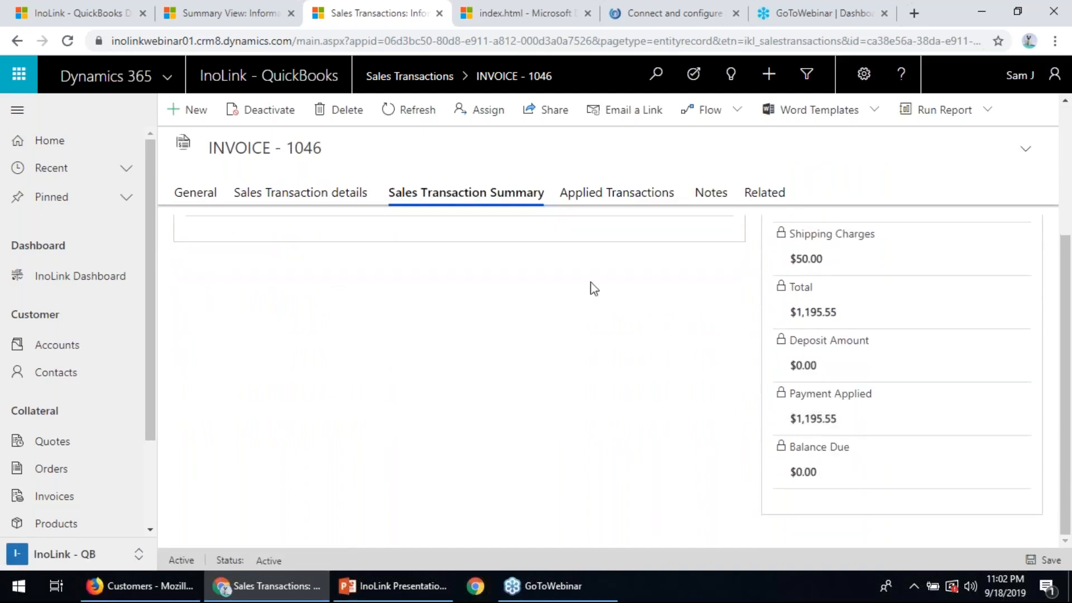
scroll(603, 270, "up", 5)
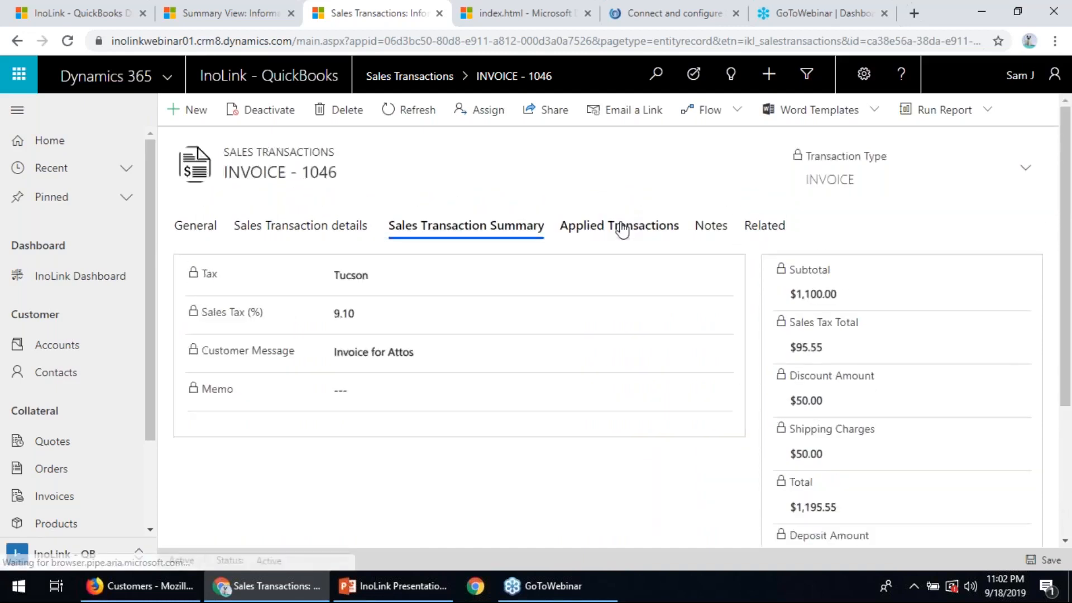
left_click(620, 227)
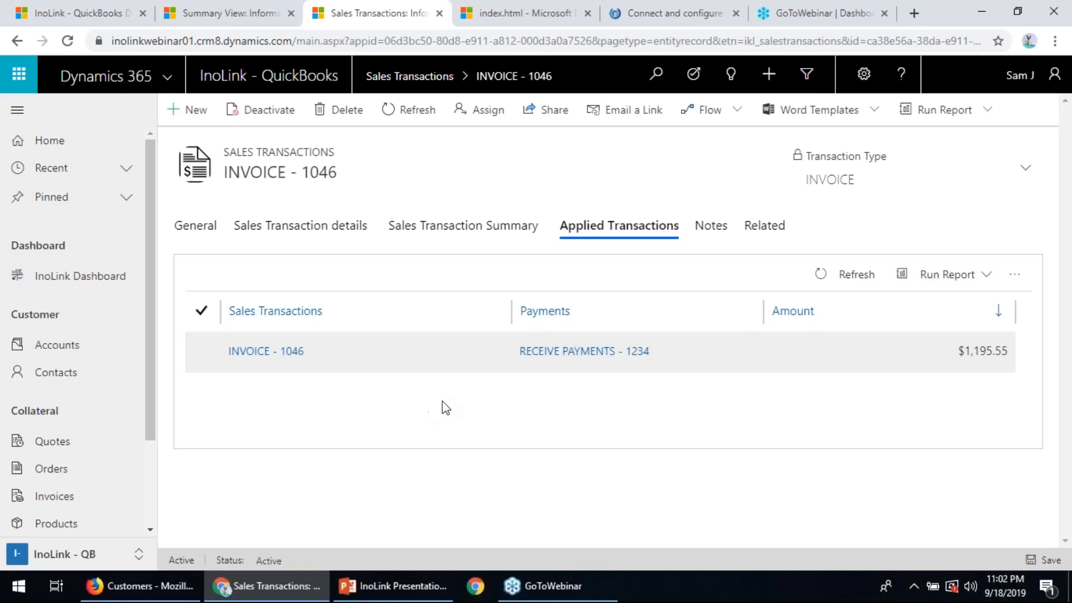
- Open the related CRM invoice from the sales transaction's general information, and check the invoice's status, status reason and owner
left_click(199, 236)
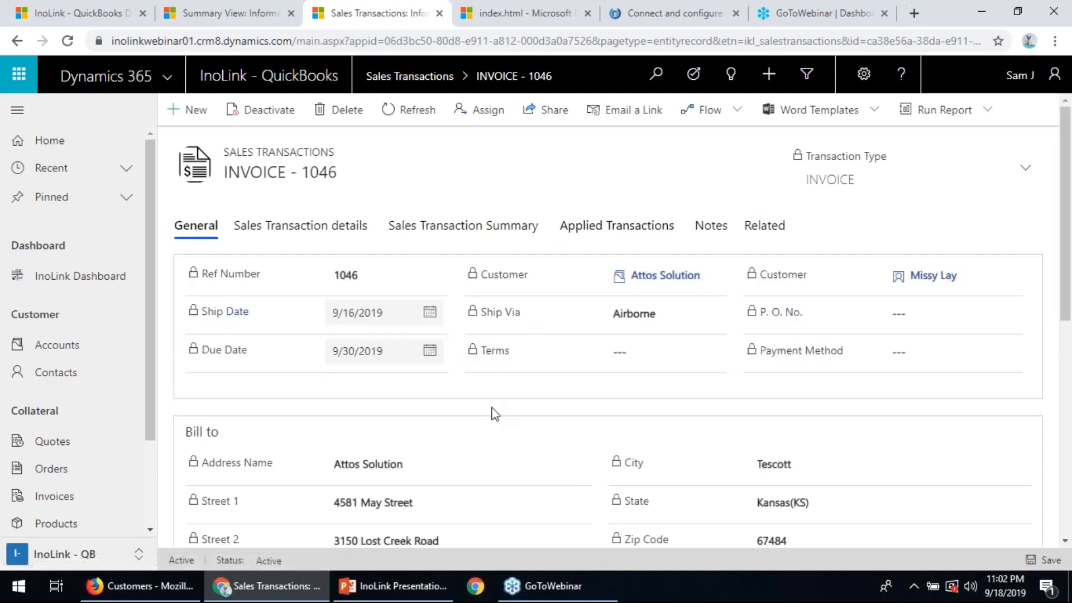
scroll(495, 413, "down", 5)
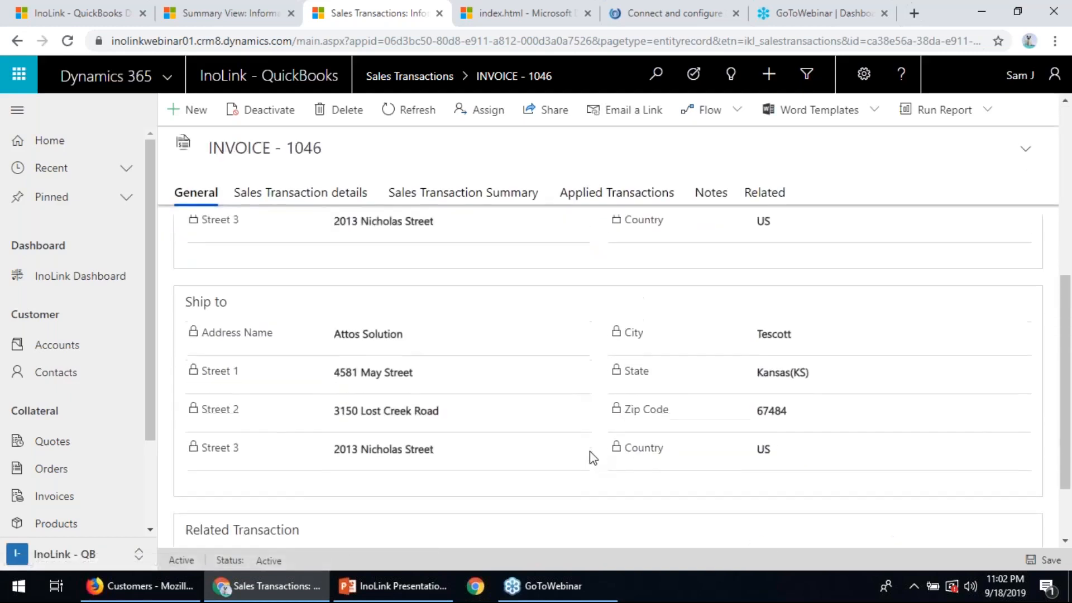
scroll(615, 463, "down", 3)
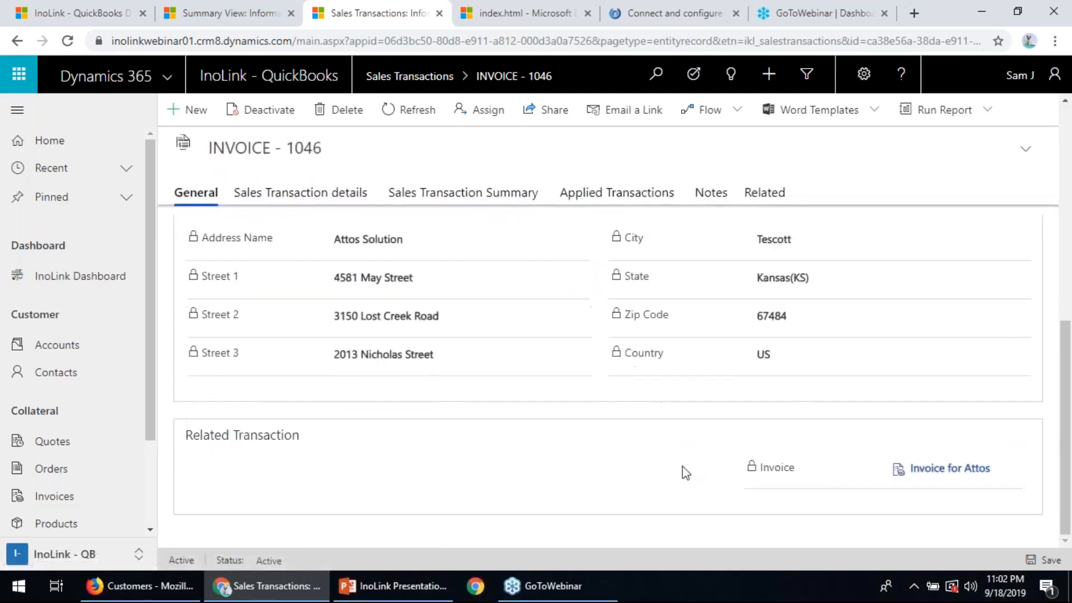
left_click(949, 469)
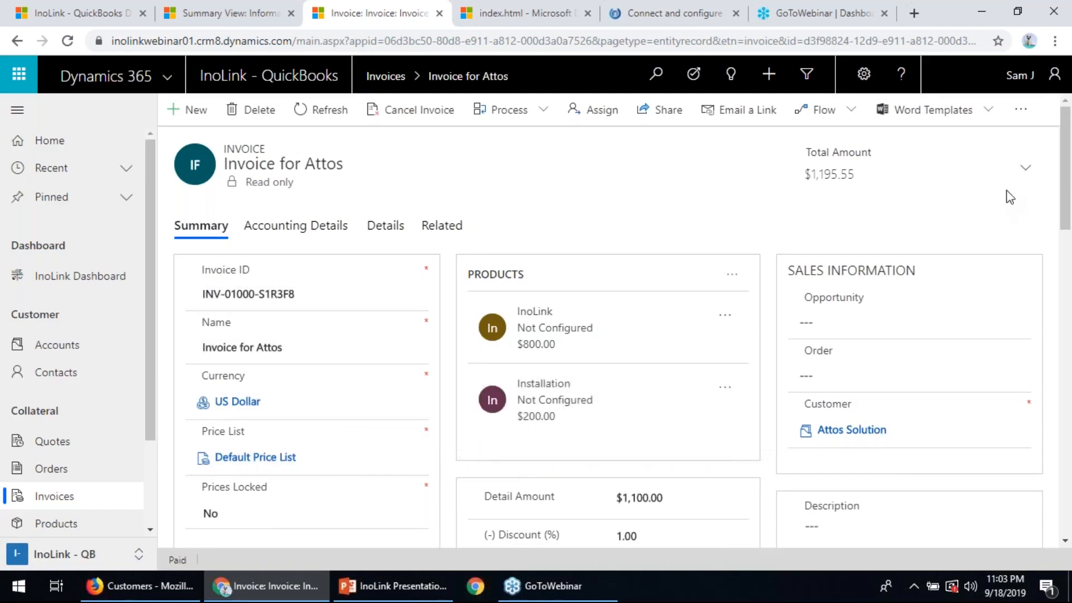
left_click(1025, 172)
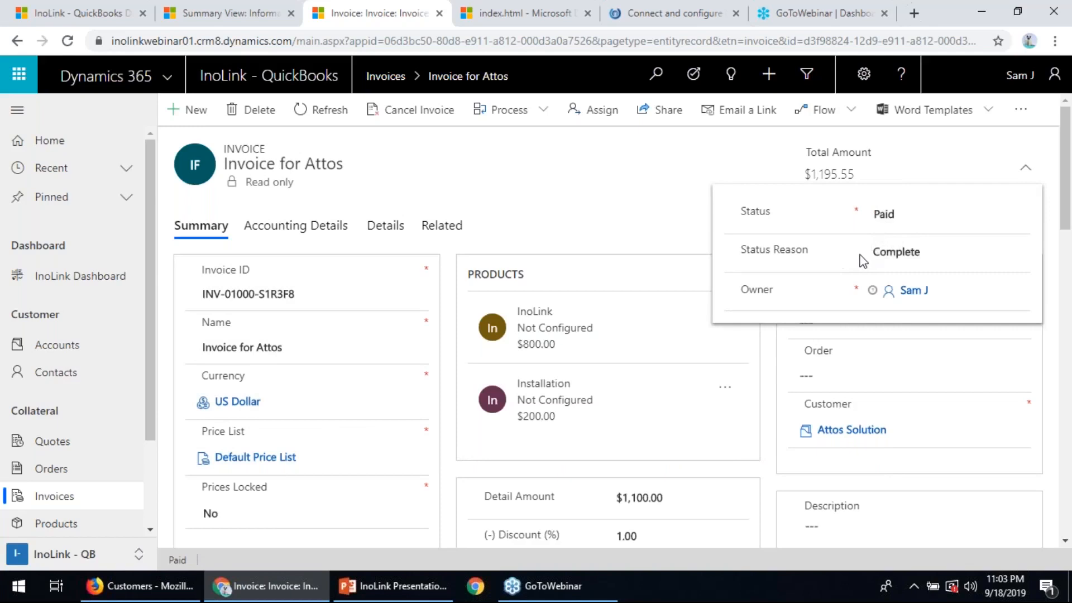
left_click(646, 225)
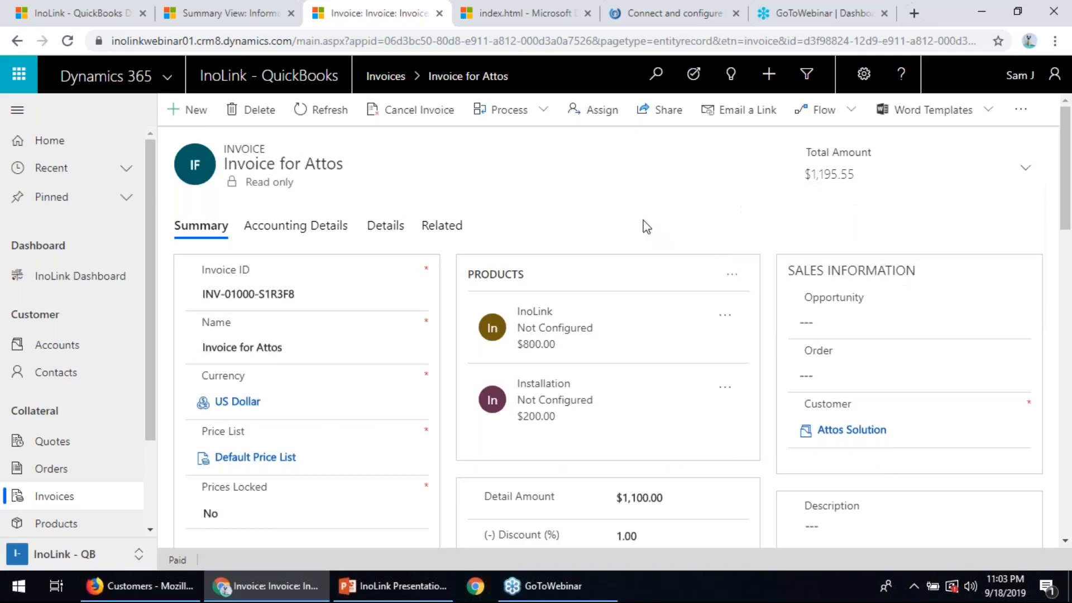